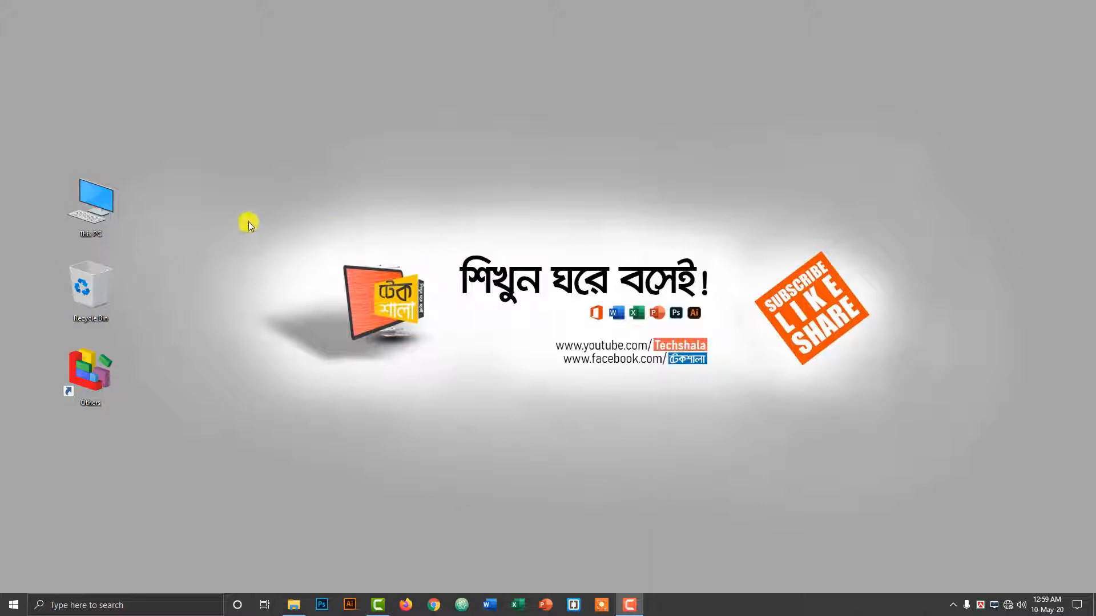
Create a new Word document on the desktop named Tamim.docx.
{"action": "left_click_drag", "start_coordinate": [232, 217], "coordinate": [933, 402]}
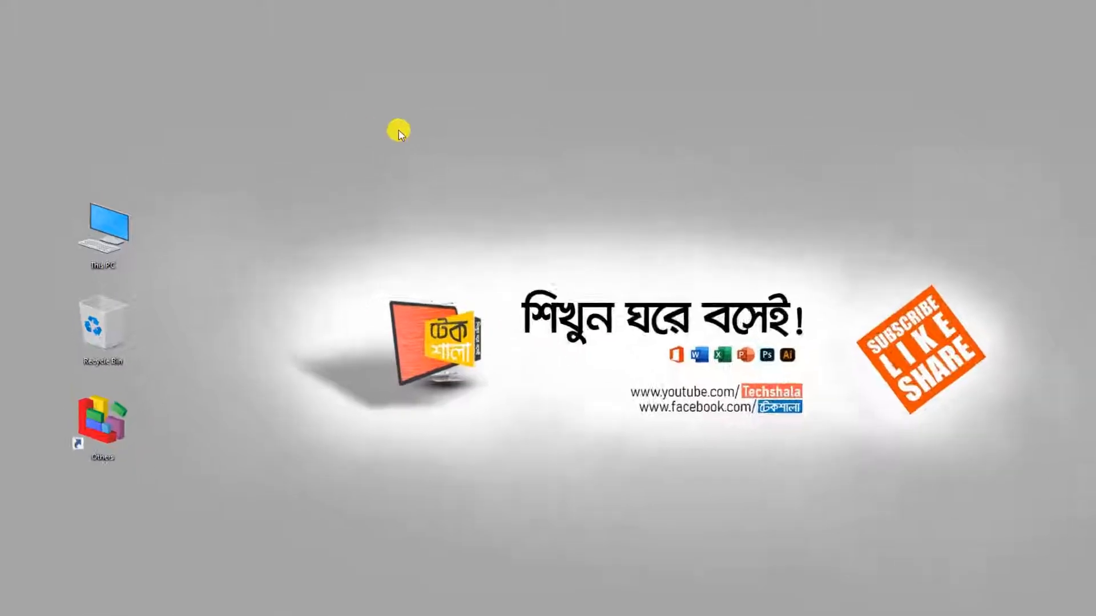
{"action": "right_click", "coordinate": [350, 114]}
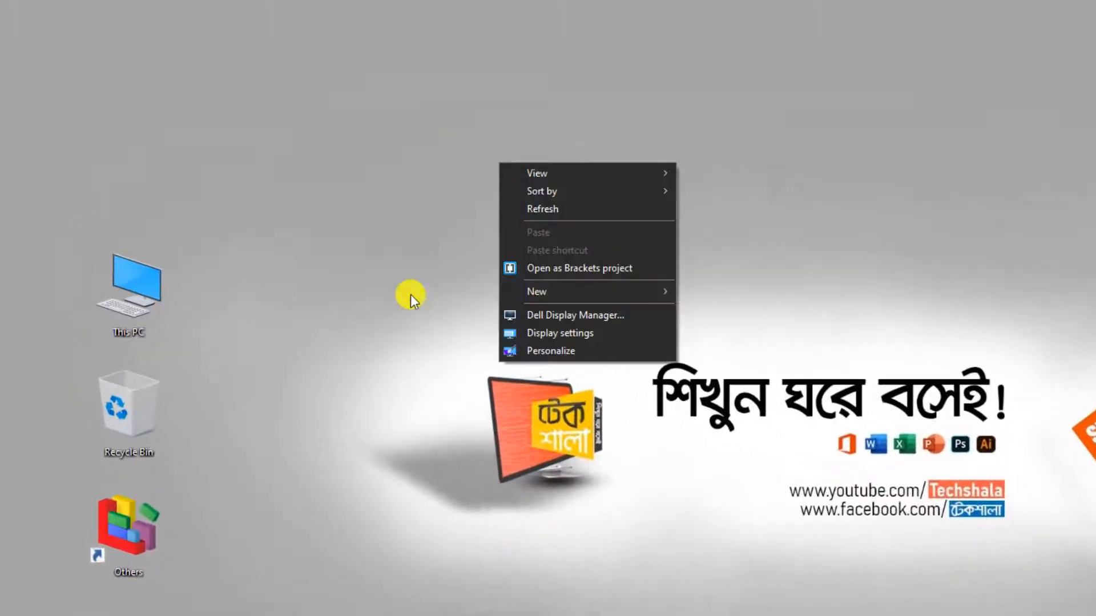
{"action": "mouse_move", "coordinate": [555, 292]}
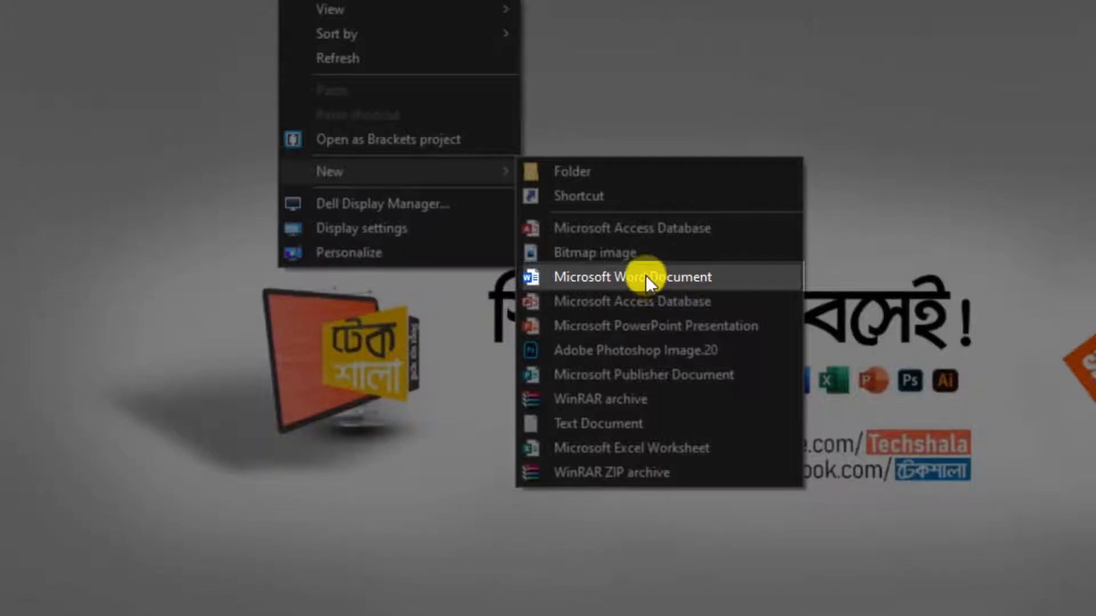
{"action": "left_click", "coordinate": [647, 277]}
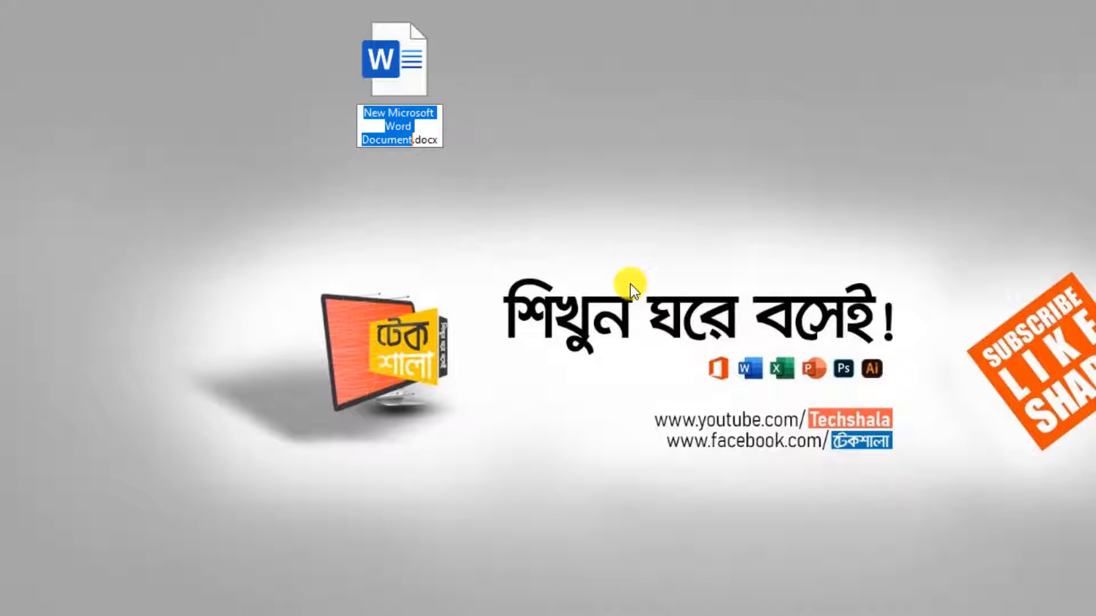
{"action": "type", "text": "Taki"}
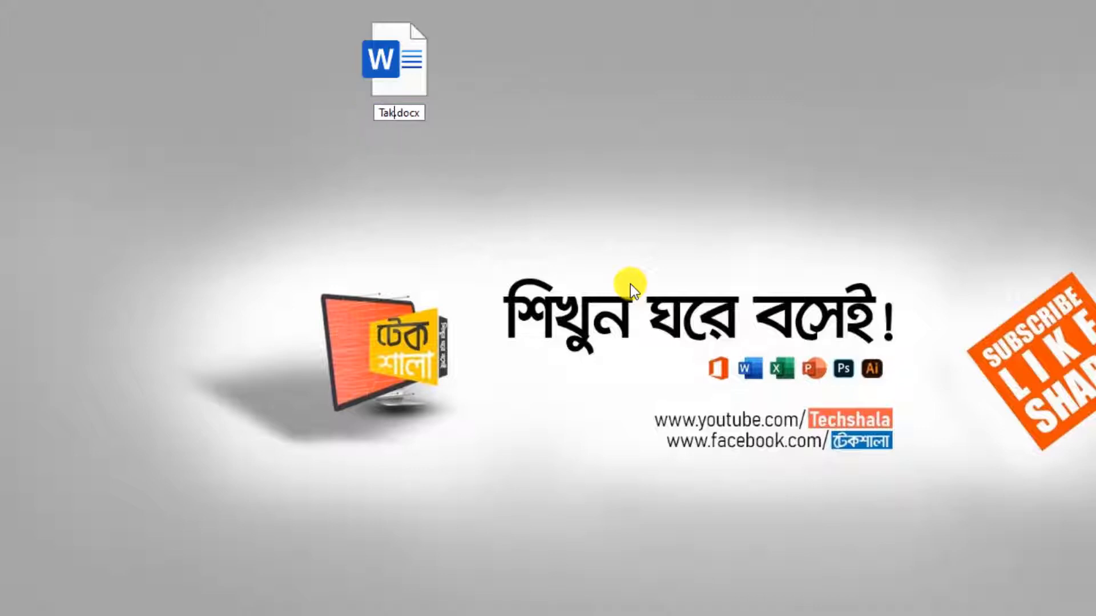
{"action": "key", "text": "BackSpace"}
{"action": "key", "text": "BackSpace"}
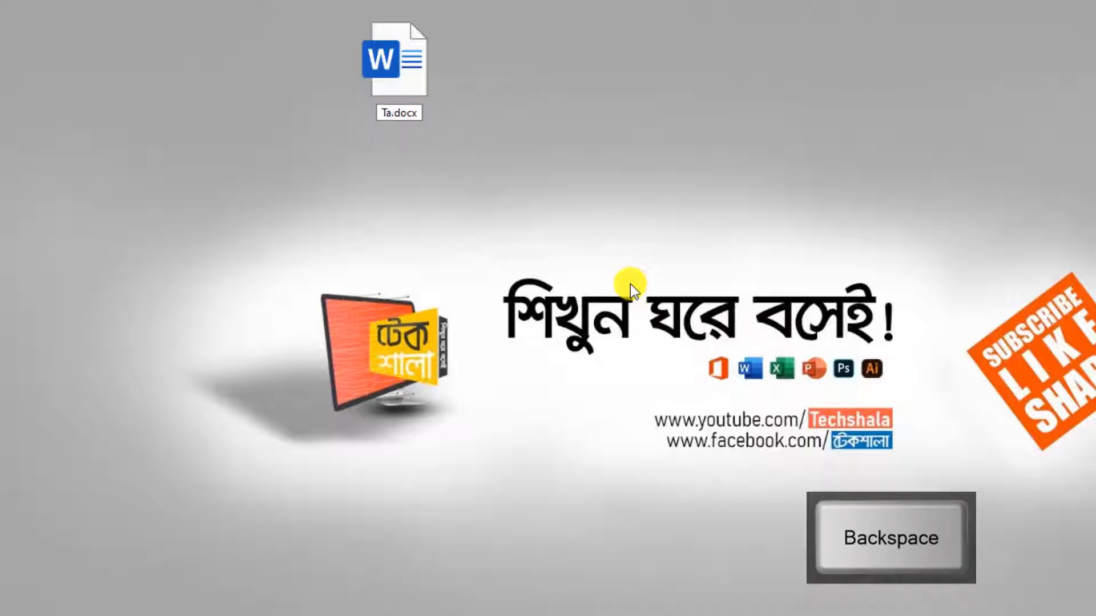
{"action": "type", "text": "mim"}
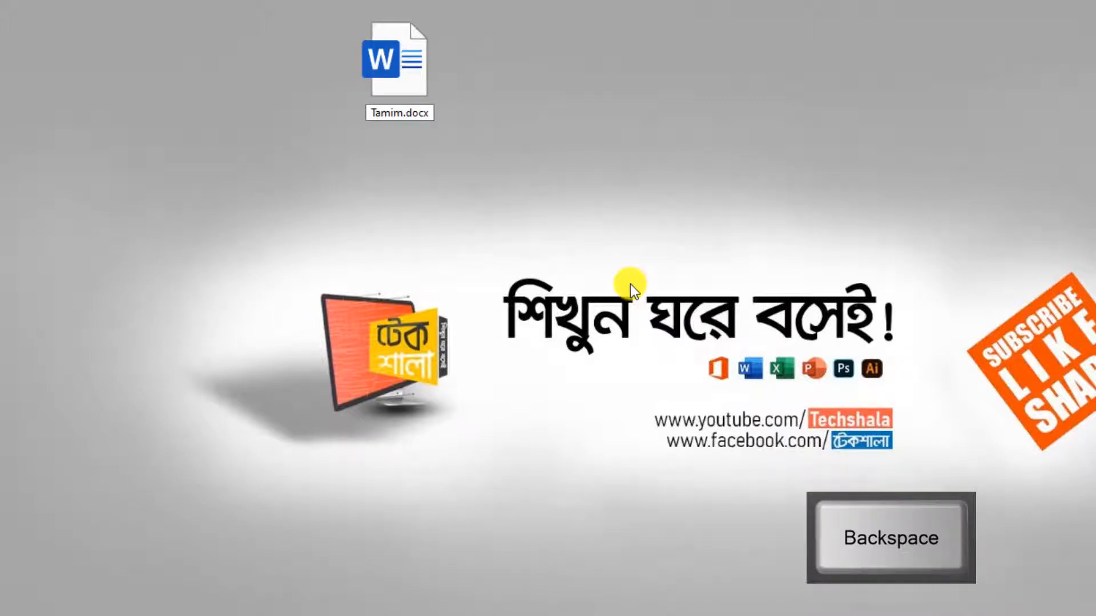
{"action": "key", "text": "Return"}
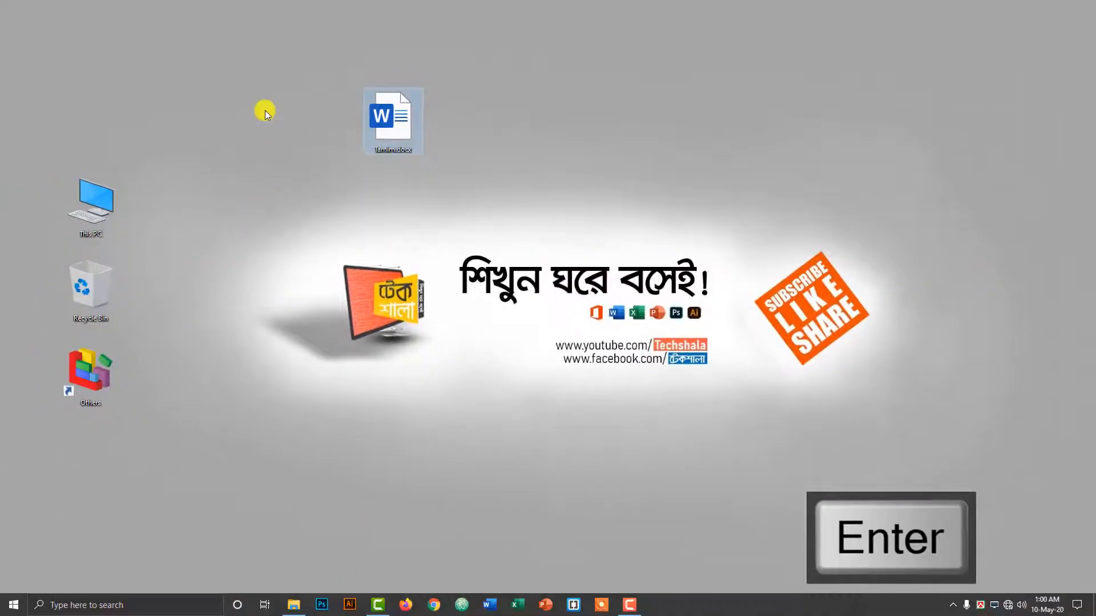
{"action": "left_click", "coordinate": [591, 145]}
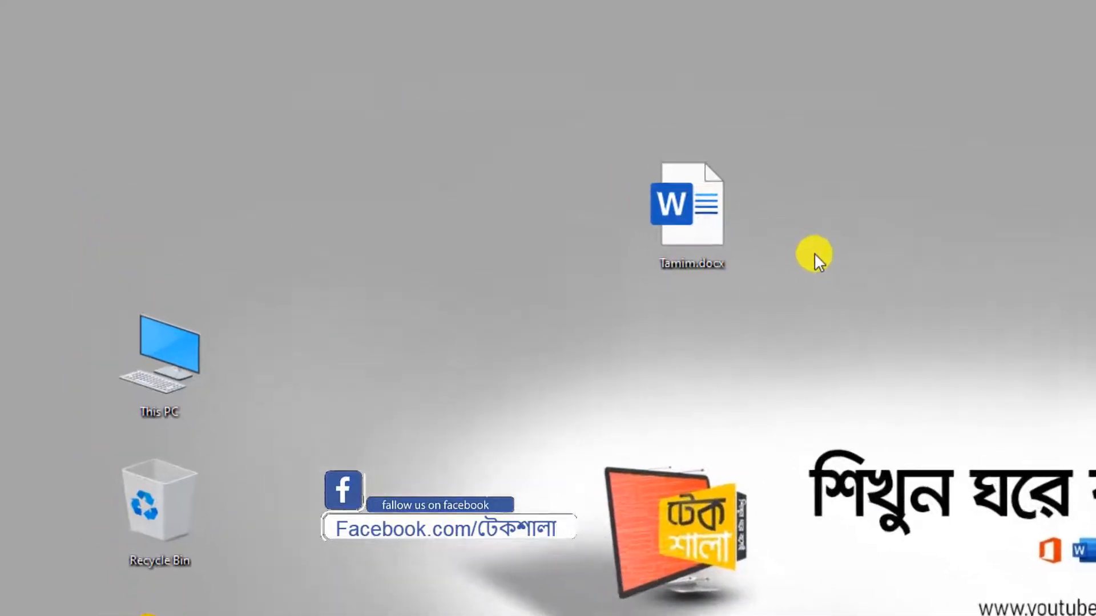
Rename the file to Rakib.docx and open it in Word.
{"action": "left_click", "coordinate": [707, 207]}
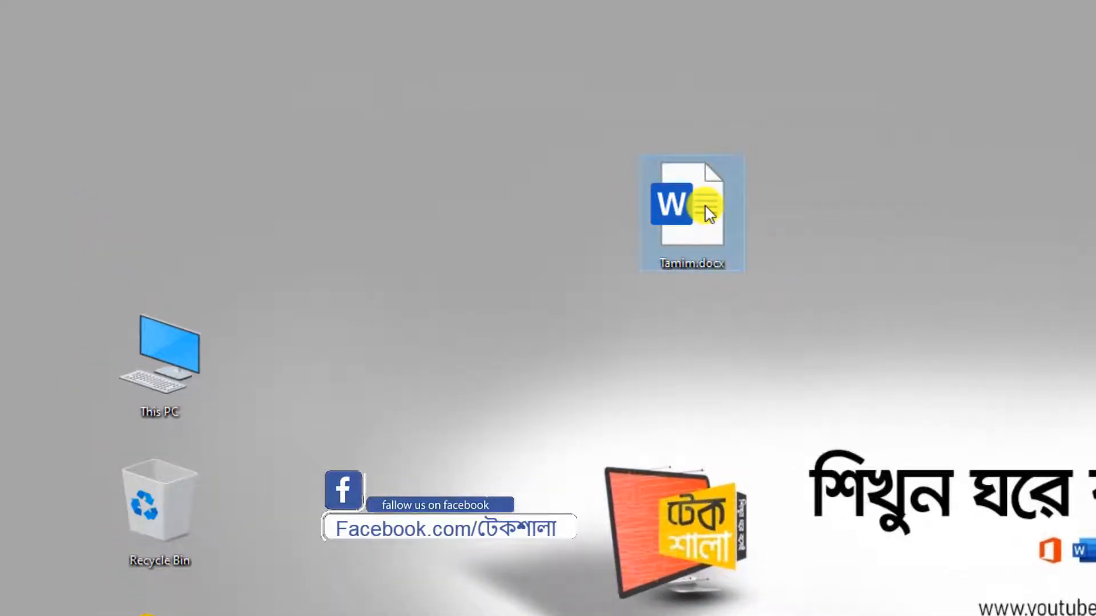
{"action": "key", "text": "F2"}
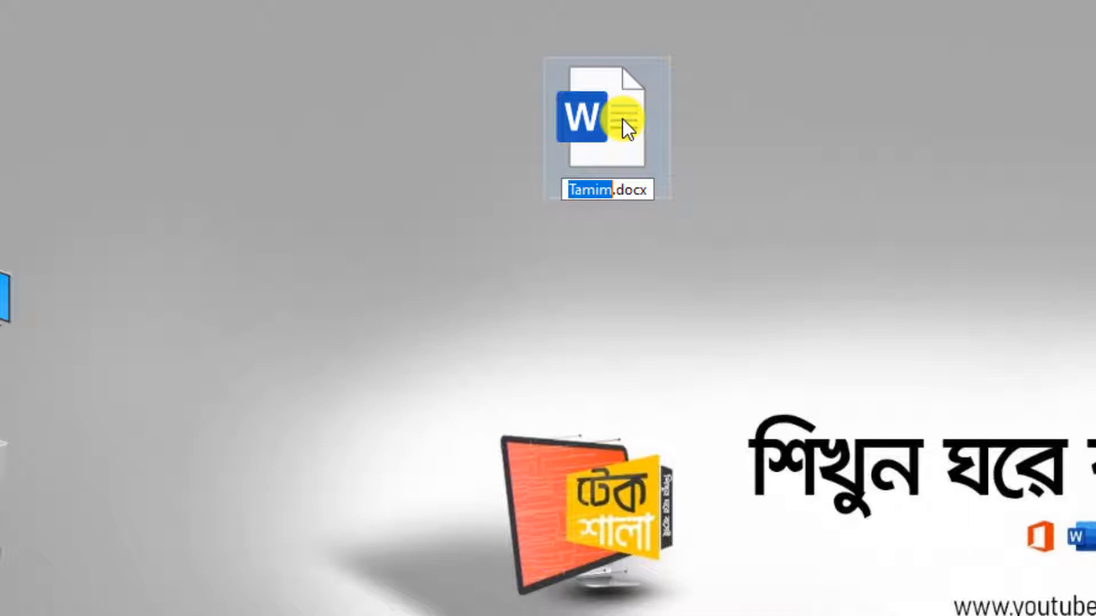
{"action": "type", "text": "Rakib"}
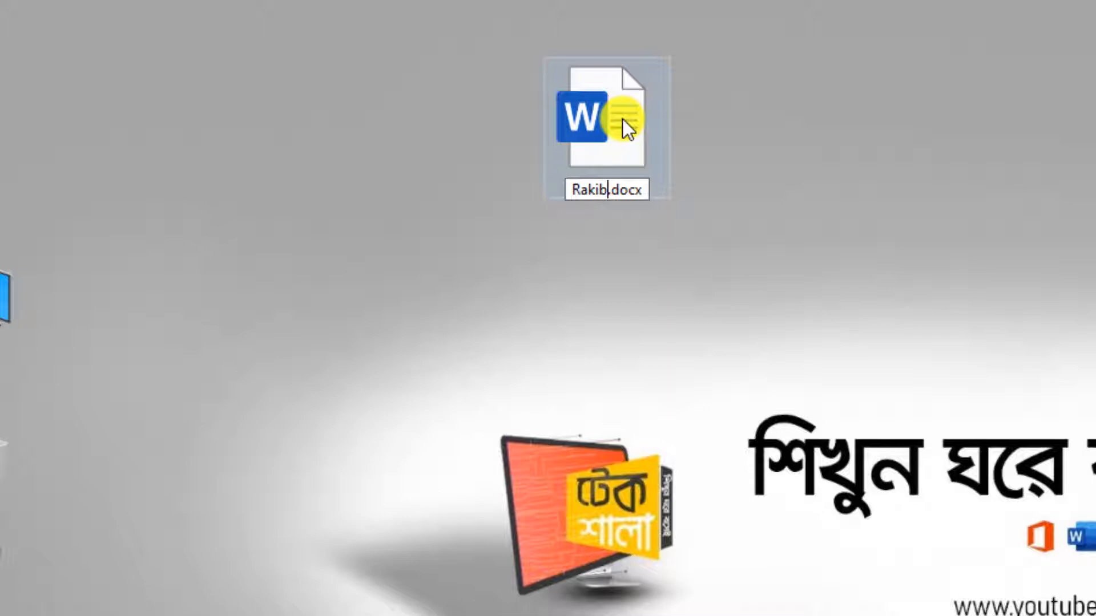
{"action": "key", "text": "Return"}
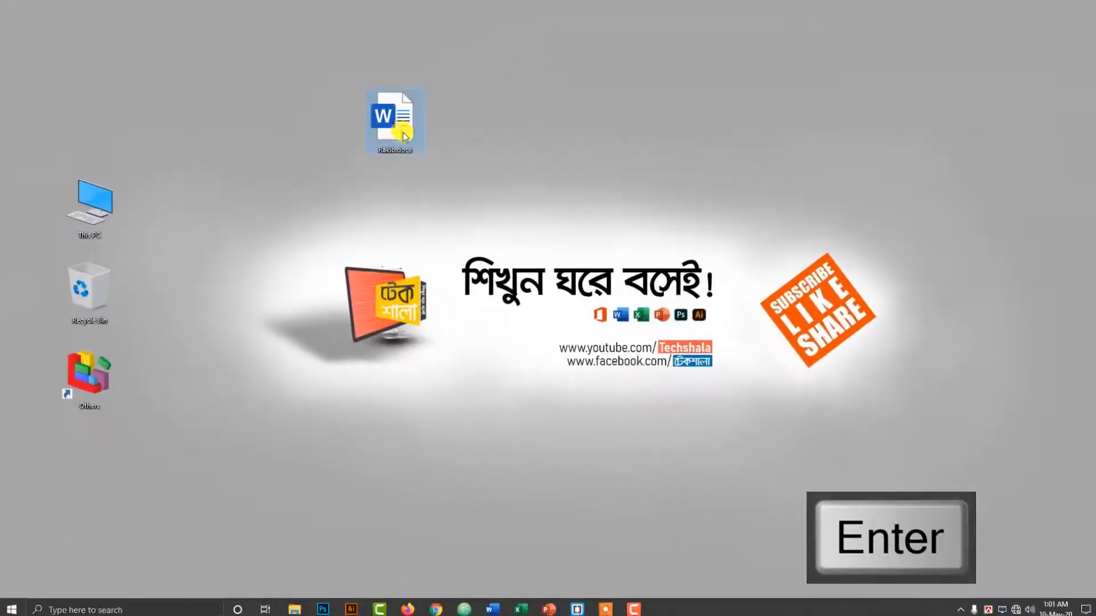
{"action": "double_click", "coordinate": [527, 141]}
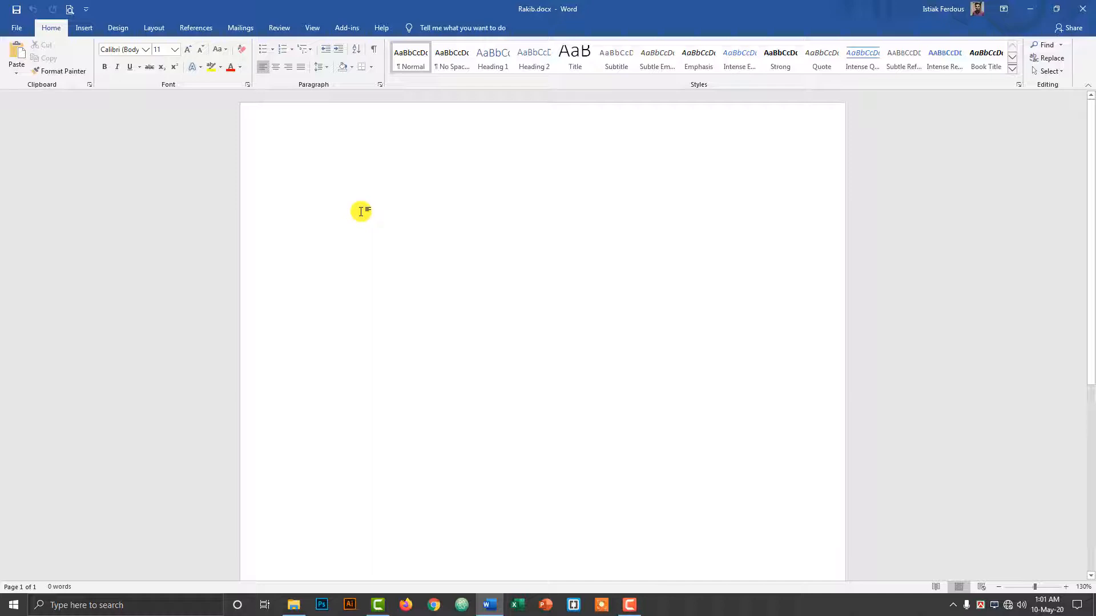
Type =rand() to fill the blank document with sample paragraphs.
{"action": "type", "text": "="}
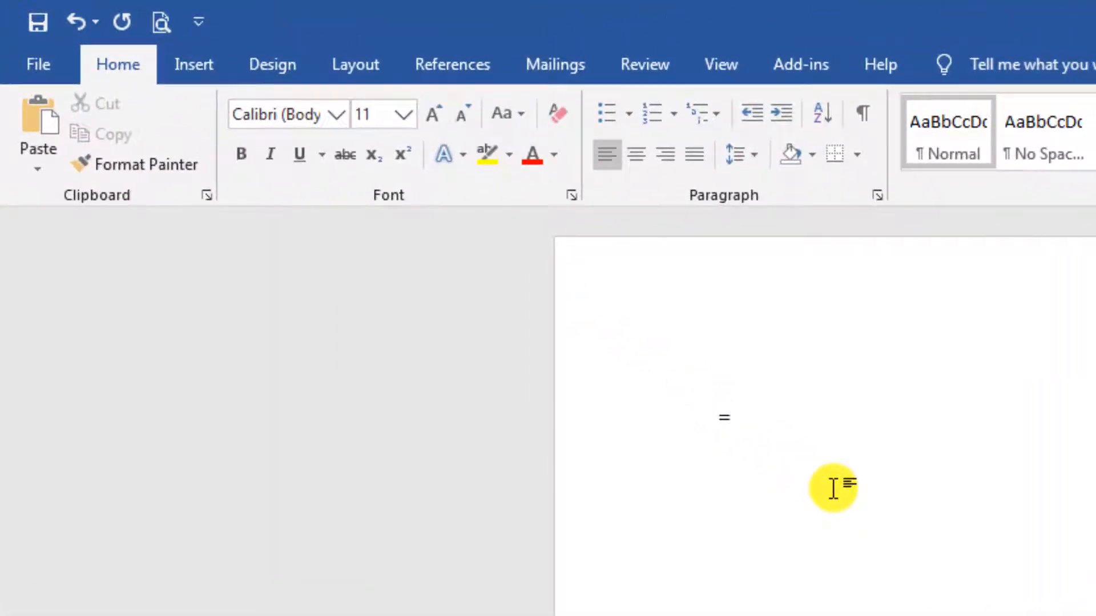
{"action": "type", "text": "rand()"}
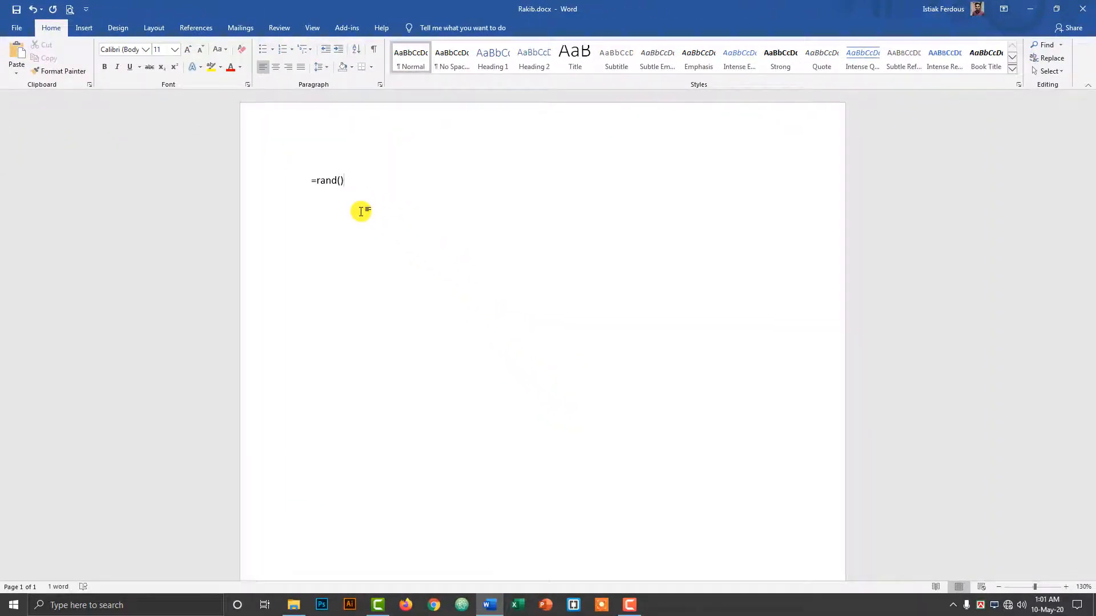
{"action": "key", "text": "Return"}
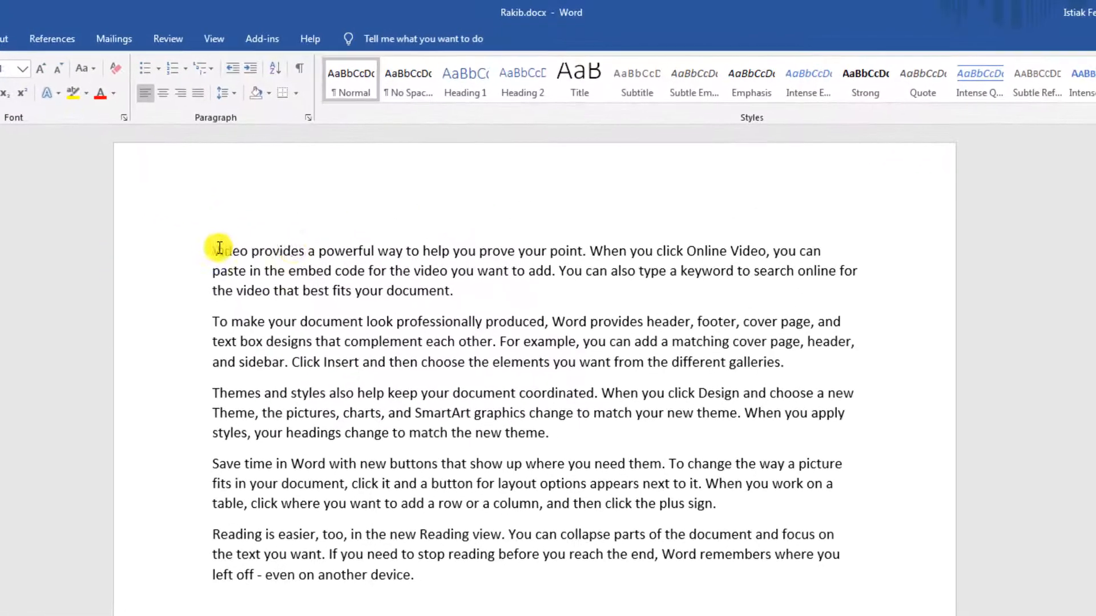
Undo the sample-text expansion back to the bare =rand() formula.
{"action": "left_click_drag", "start_coordinate": [267, 209], "coordinate": [474, 244]}
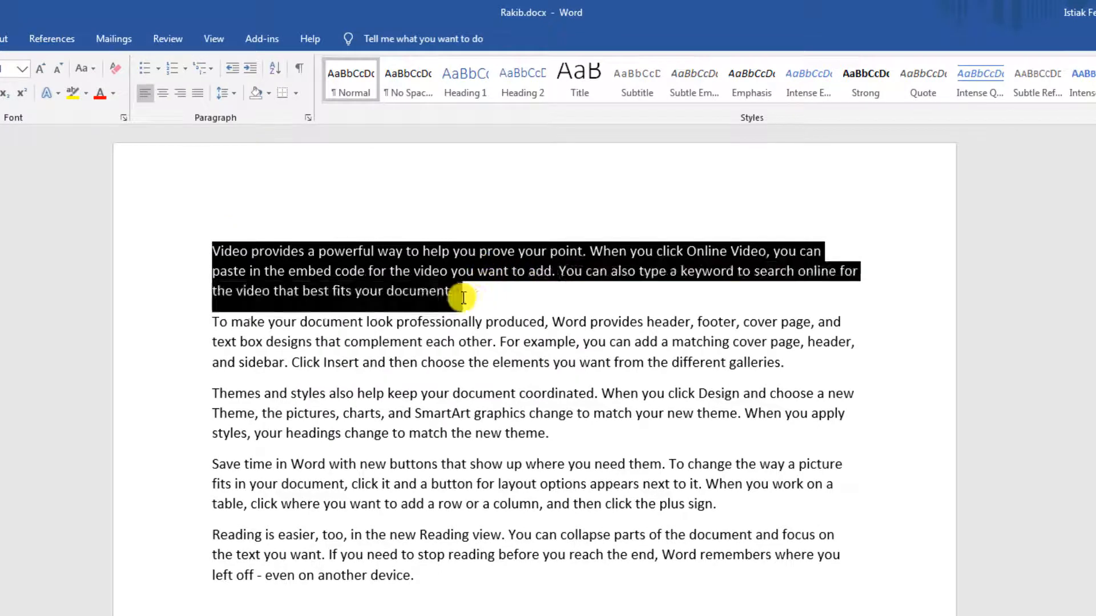
{"action": "left_click_drag", "start_coordinate": [221, 326], "coordinate": [827, 379]}
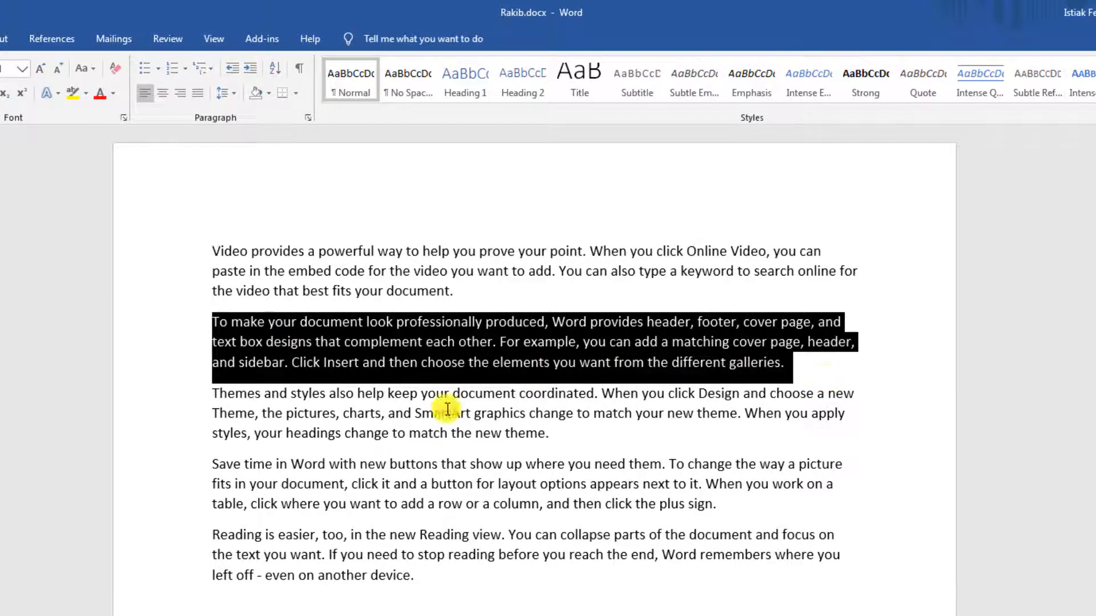
{"action": "left_click", "coordinate": [404, 412]}
{"action": "left_click", "coordinate": [448, 581]}
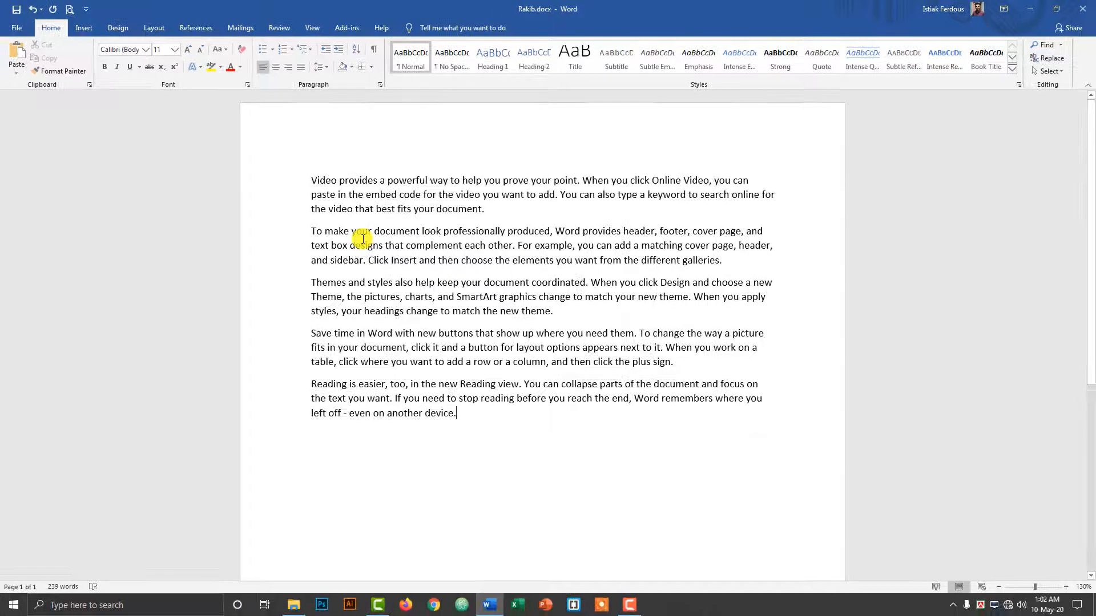
{"action": "key", "text": "ctrl+z"}
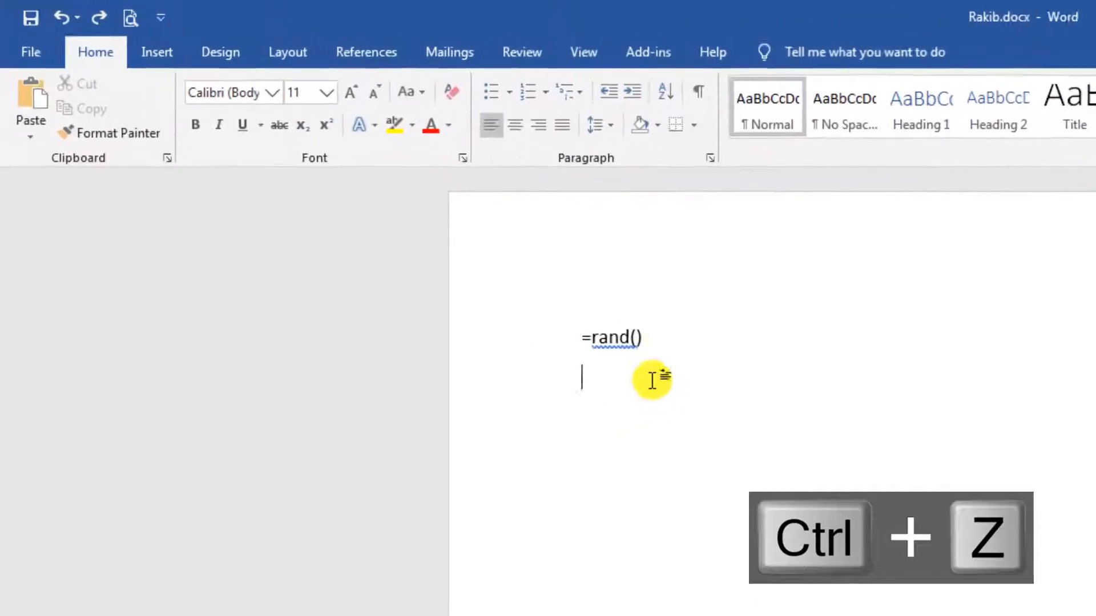
{"action": "key", "text": "ctrl+z"}
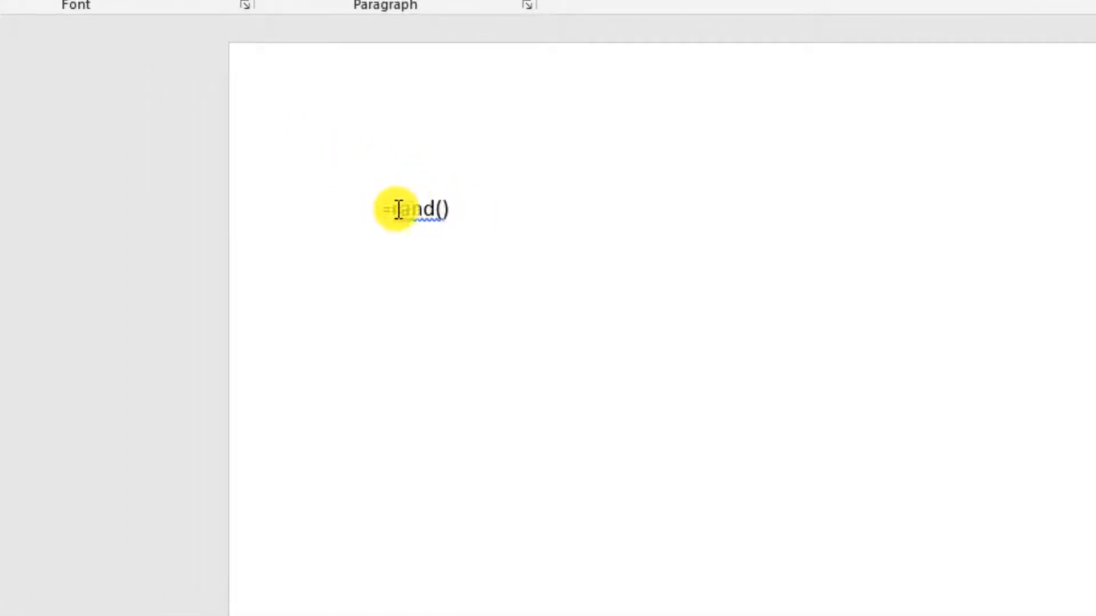
Change the formula to =rand(10) and expand it into ten sample paragraphs.
{"action": "left_click_drag", "start_coordinate": [399, 209], "coordinate": [491, 211]}
{"action": "left_click", "coordinate": [452, 213]}
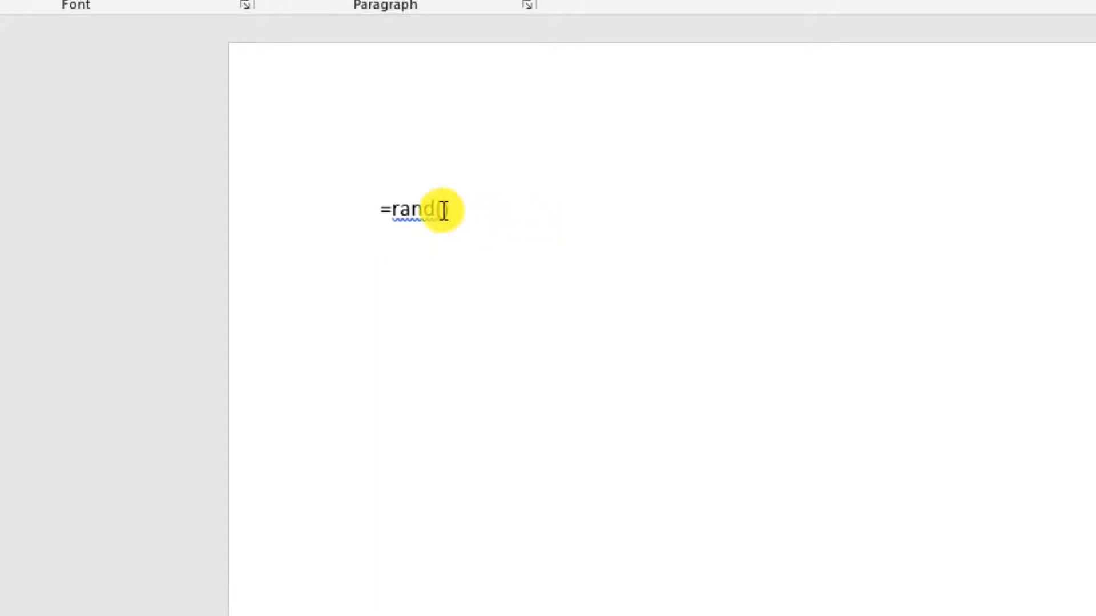
{"action": "left_click", "coordinate": [443, 210]}
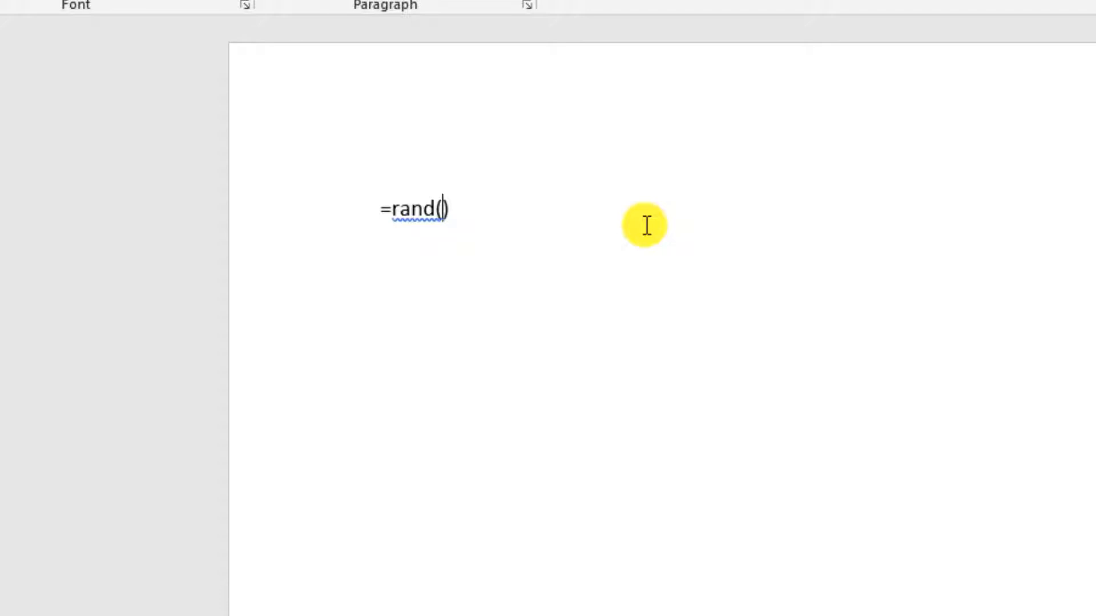
{"action": "type", "text": "10"}
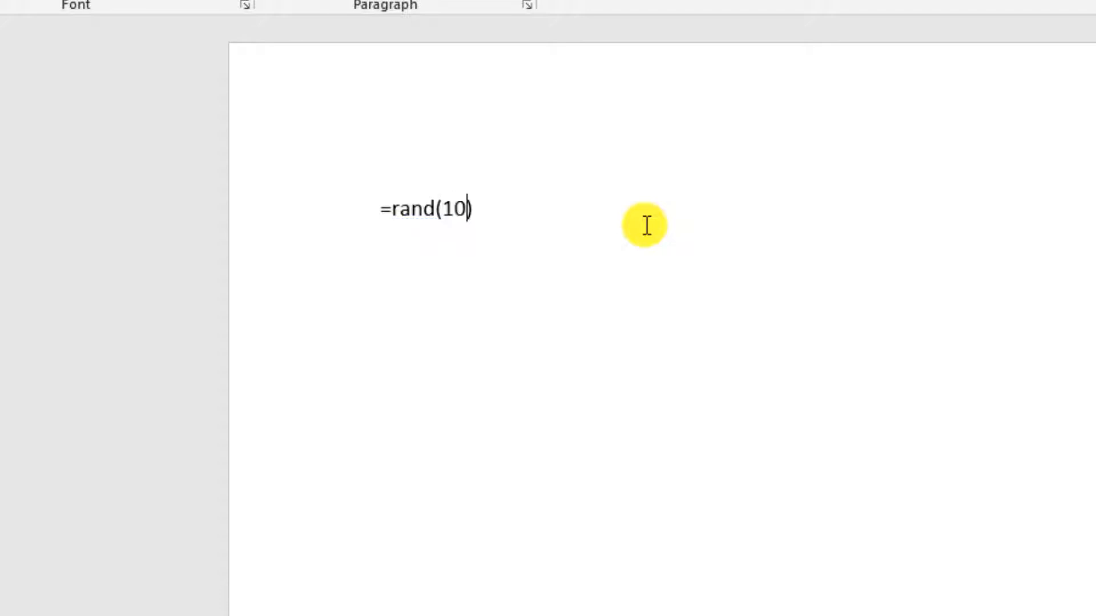
{"action": "left_click", "coordinate": [494, 209]}
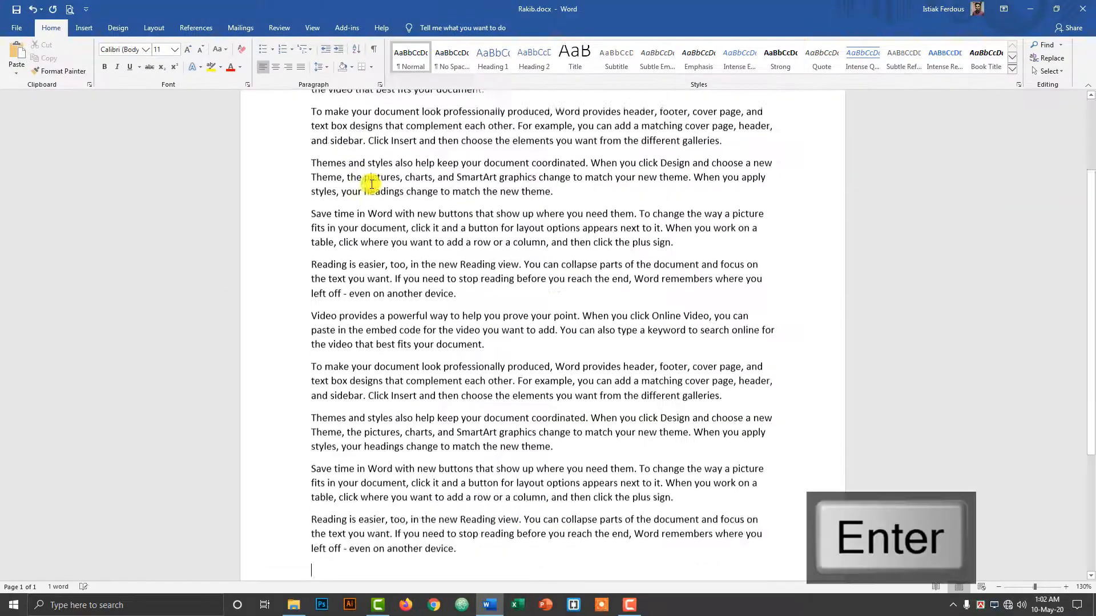
{"action": "key", "text": "Return"}
{"action": "key", "text": "Return"}
{"action": "key", "text": "Return"}
{"action": "key", "text": "Return"}
{"action": "key", "text": "Return"}
{"action": "key", "text": "Return"}
{"action": "key", "text": "Return"}
{"action": "key", "text": "Return"}
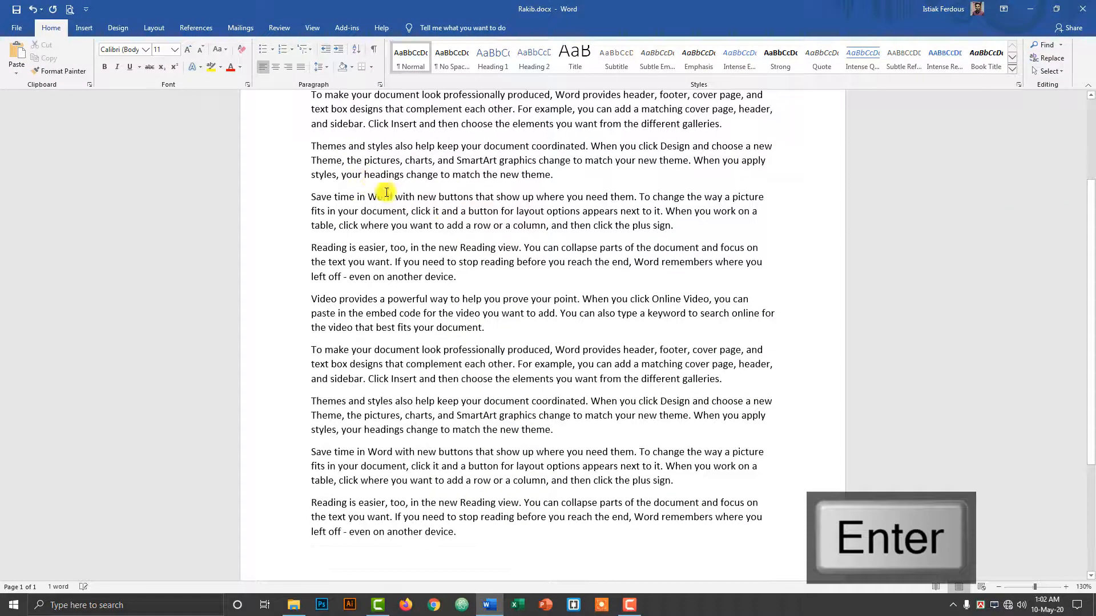
{"action": "key", "text": "Return"}
{"action": "key", "text": "Return"}
{"action": "key", "text": "Return"}
{"action": "key", "text": "Return"}
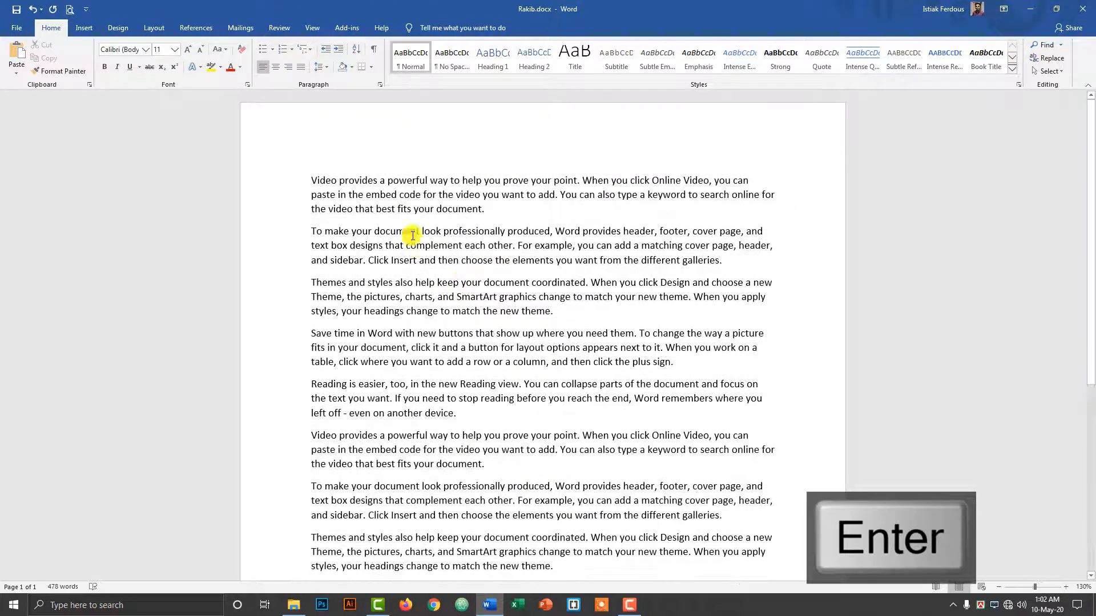
{"action": "left_click", "coordinate": [363, 311]}
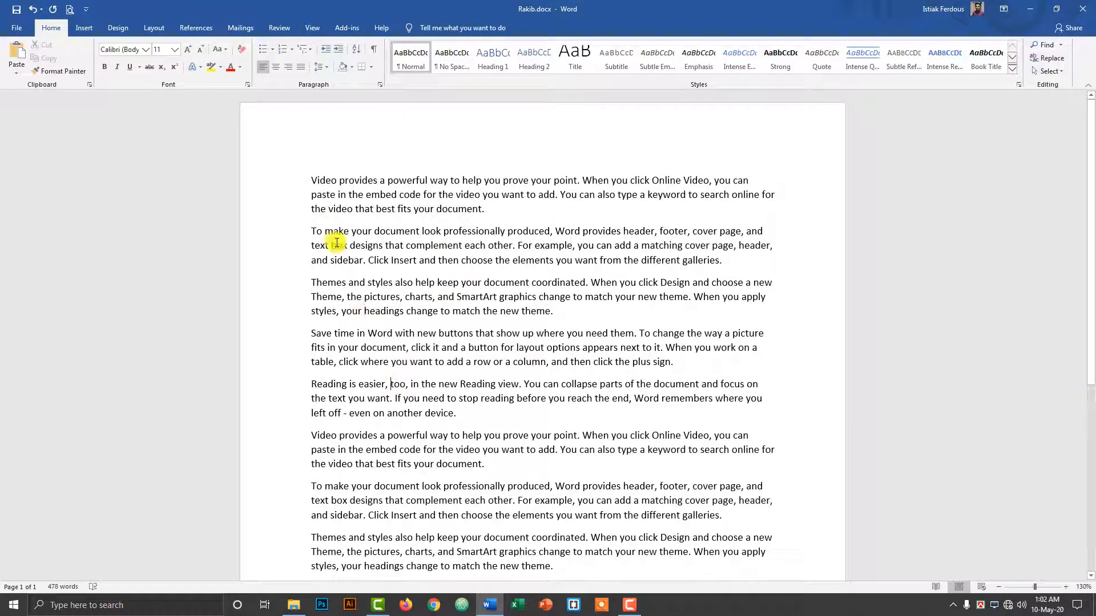
{"action": "left_click", "coordinate": [348, 194]}
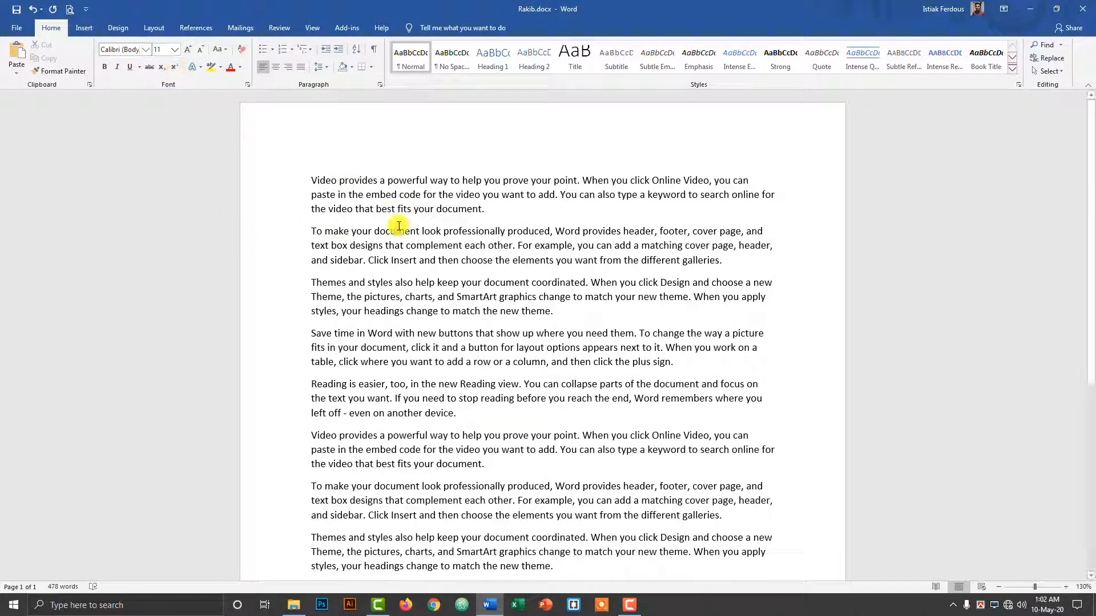
{"action": "left_click_drag", "start_coordinate": [312, 195], "coordinate": [554, 261]}
{"action": "left_click", "coordinate": [415, 336]}
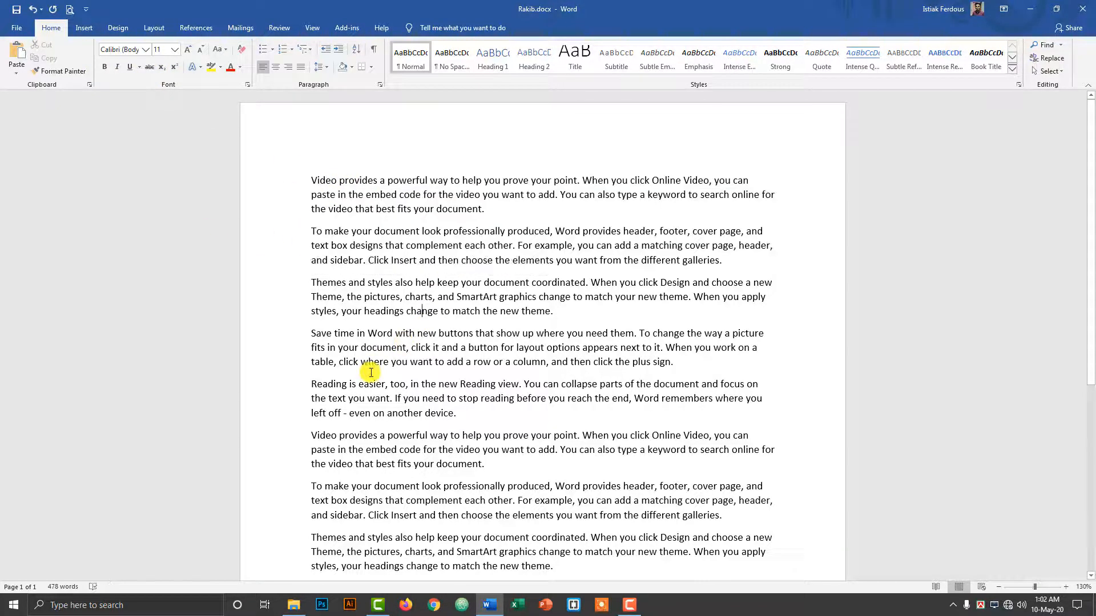
{"action": "left_click", "coordinate": [387, 243]}
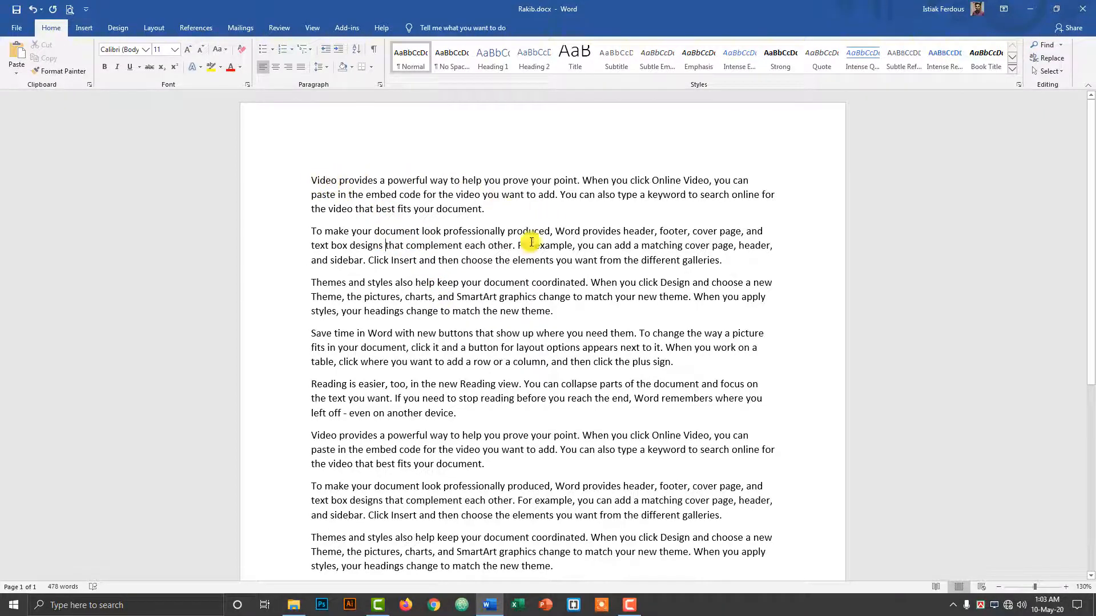
{"action": "left_click_drag", "start_coordinate": [313, 180], "coordinate": [711, 500]}
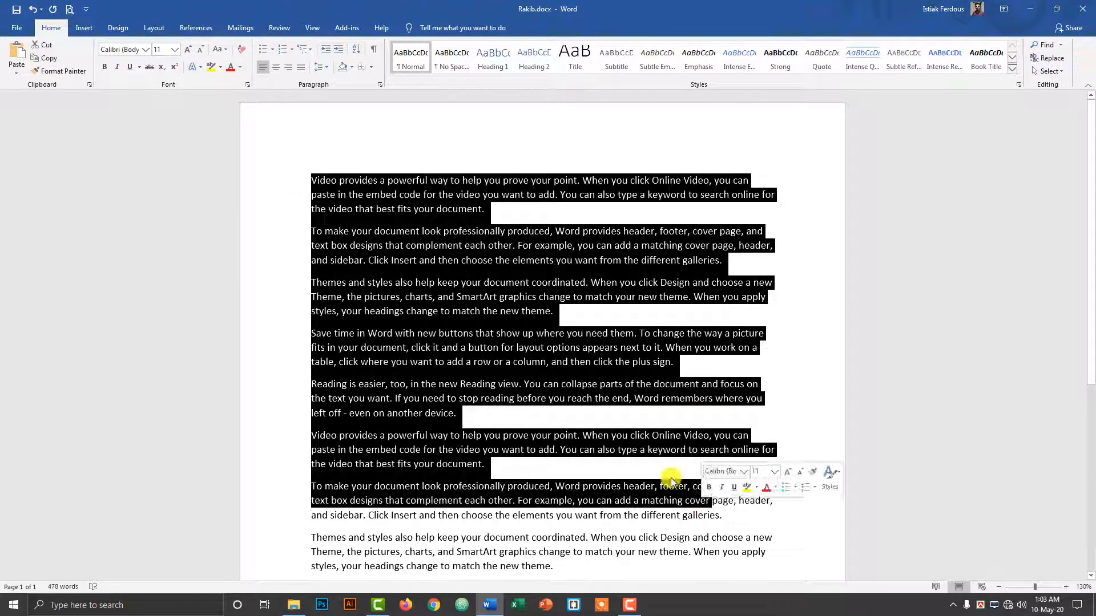
{"action": "left_click", "coordinate": [430, 263]}
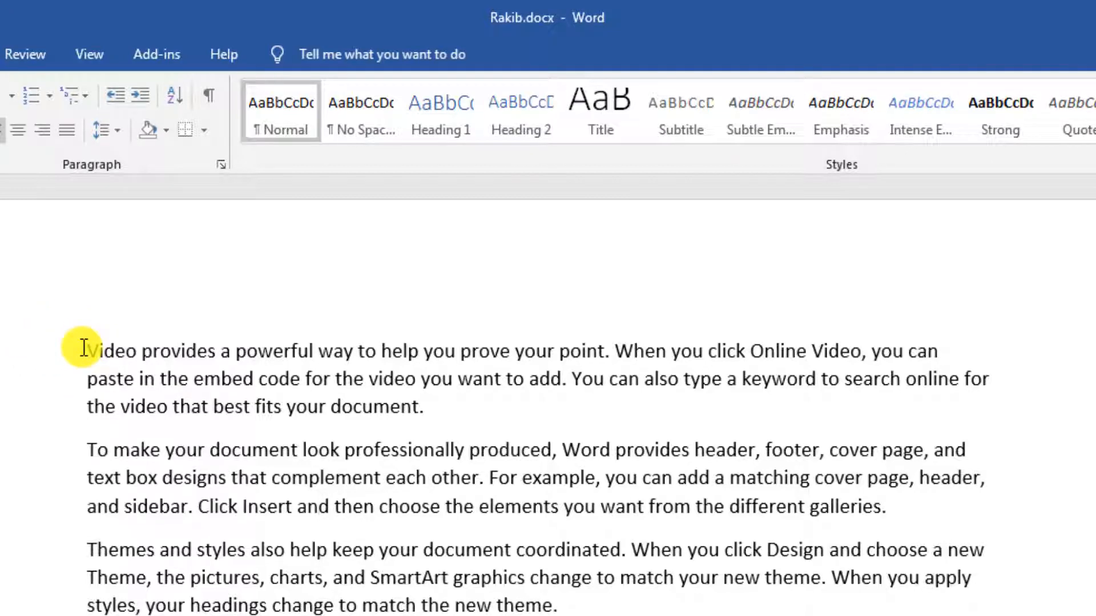
{"action": "left_click_drag", "start_coordinate": [85, 350], "coordinate": [946, 512]}
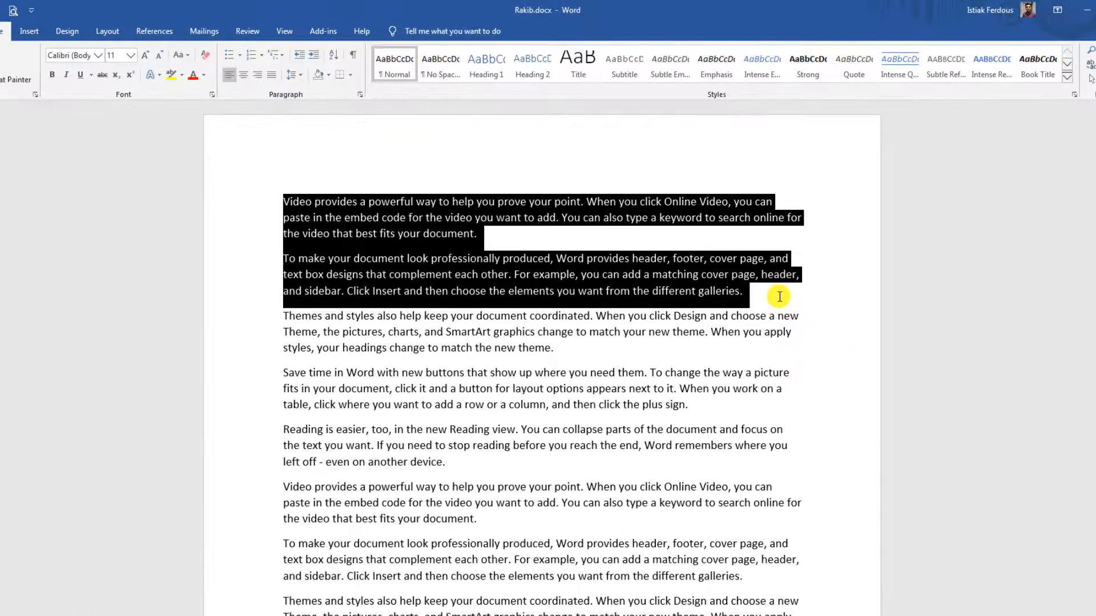
{"action": "left_click_drag", "start_coordinate": [779, 296], "coordinate": [486, 233]}
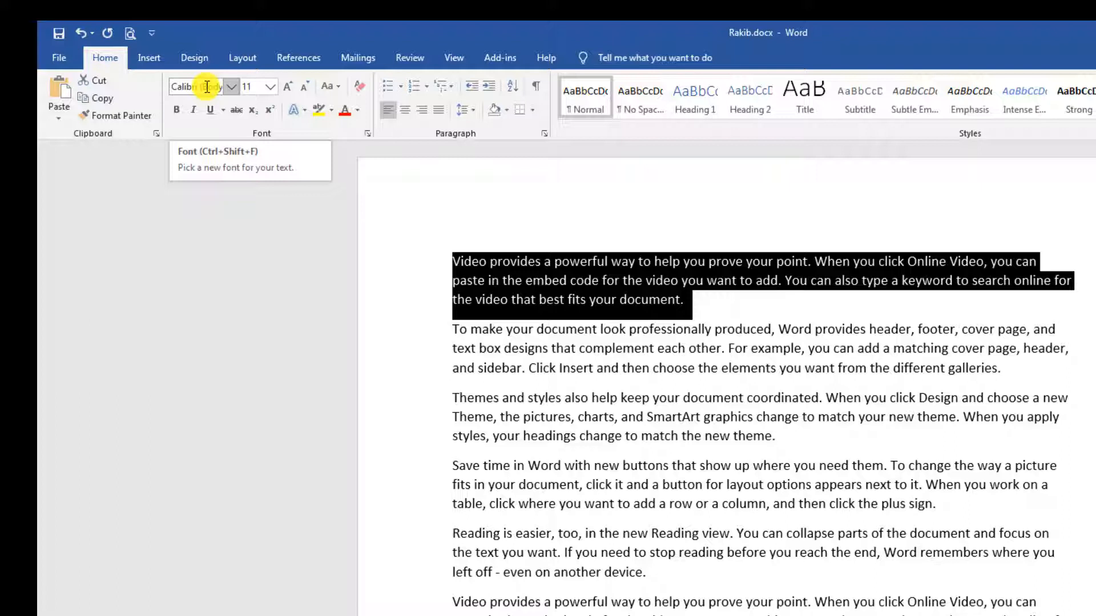
Set the first paragraph's font to Bahnschrift SemiBold Condensed.
{"action": "left_click", "coordinate": [542, 306]}
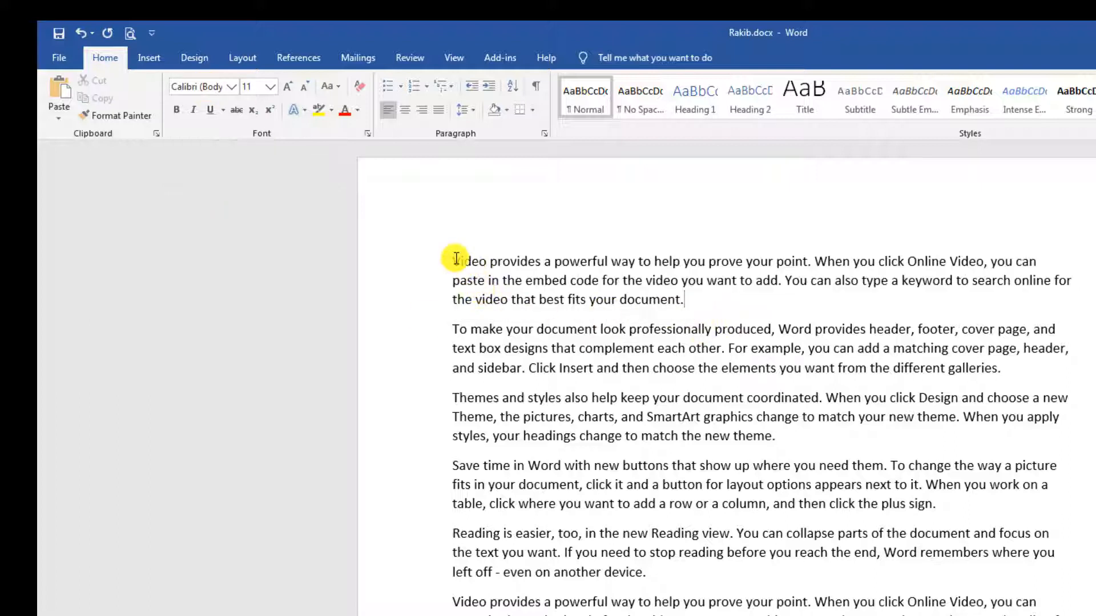
{"action": "triple_click", "coordinate": [497, 269]}
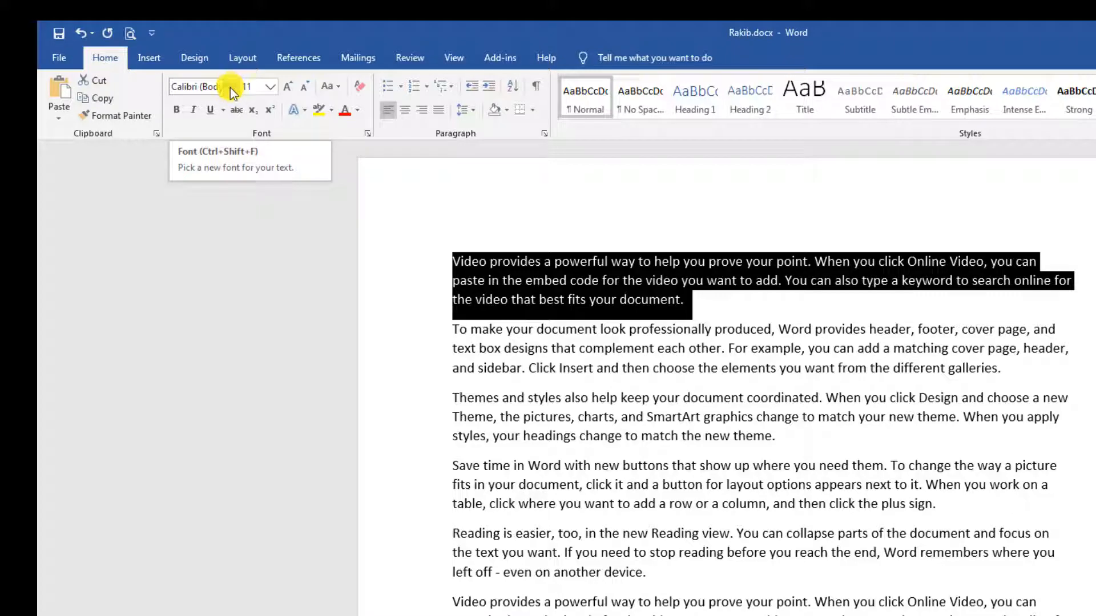
{"action": "left_click", "coordinate": [232, 88]}
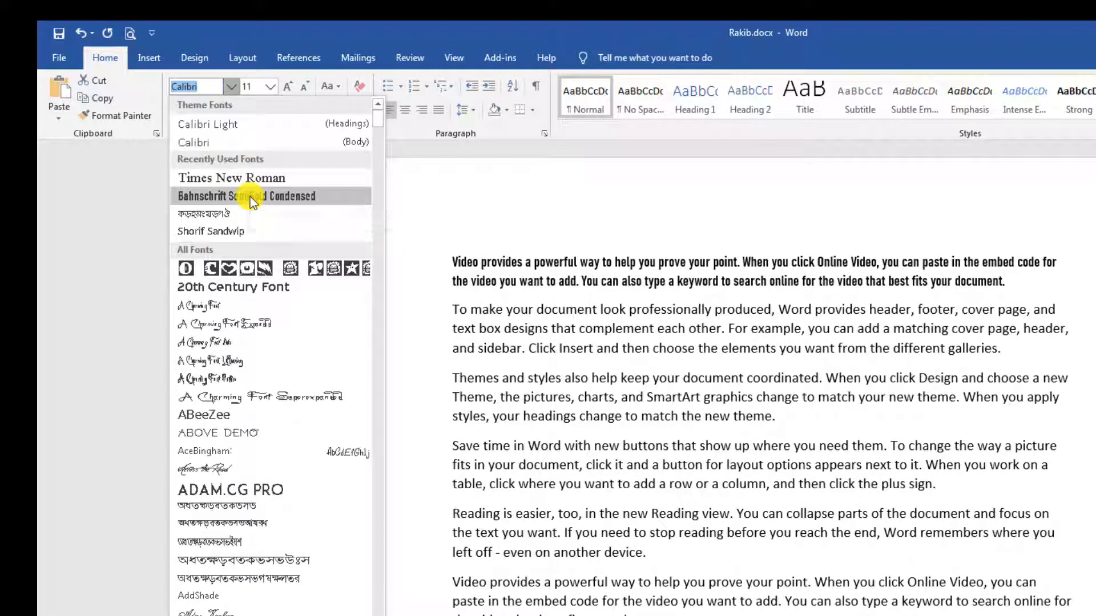
{"action": "left_click", "coordinate": [250, 197]}
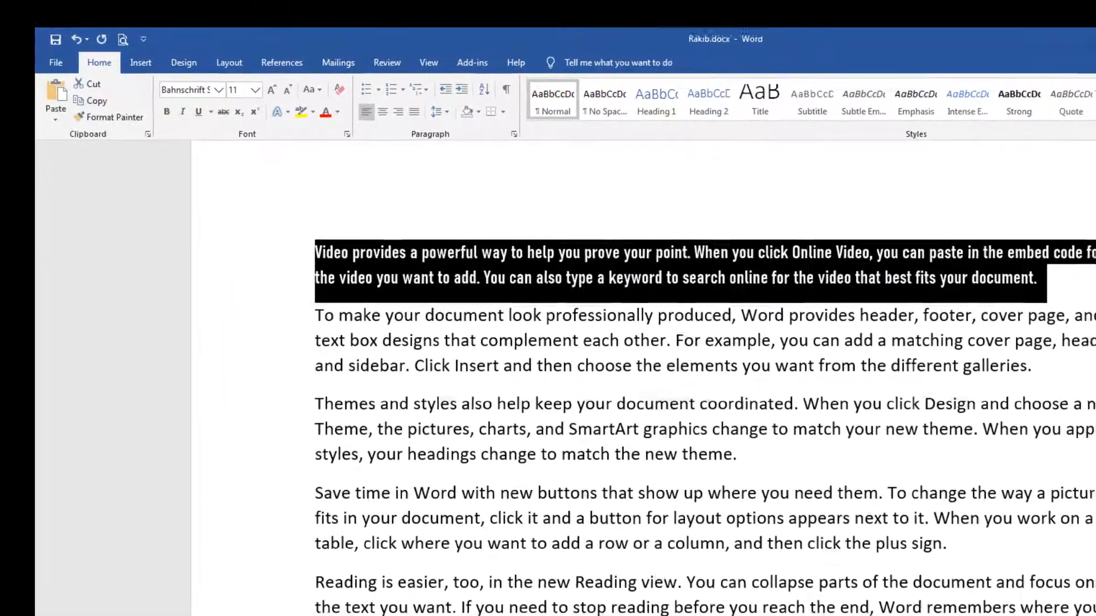
Set the second paragraph's font to 20th Century Font.
{"action": "left_click", "coordinate": [390, 325]}
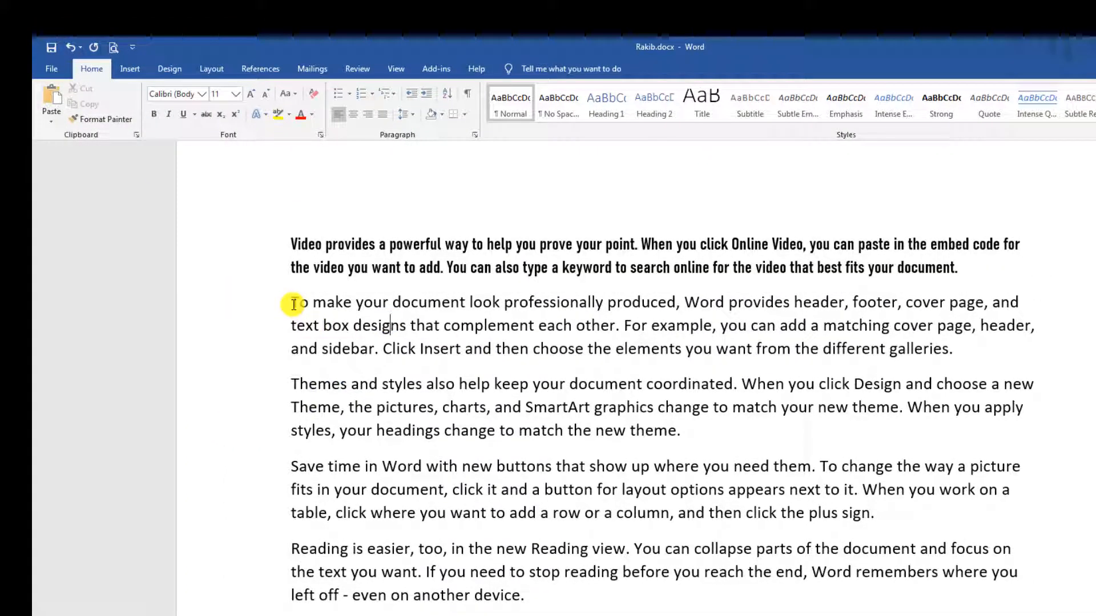
{"action": "left_click_drag", "start_coordinate": [294, 304], "coordinate": [1033, 345]}
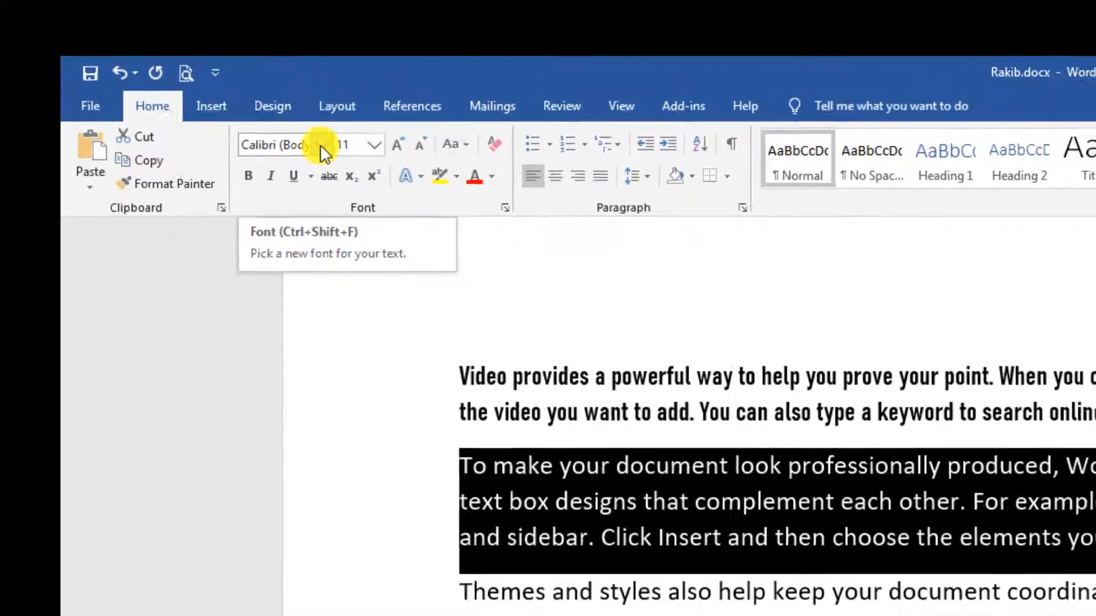
{"action": "left_click", "coordinate": [323, 152]}
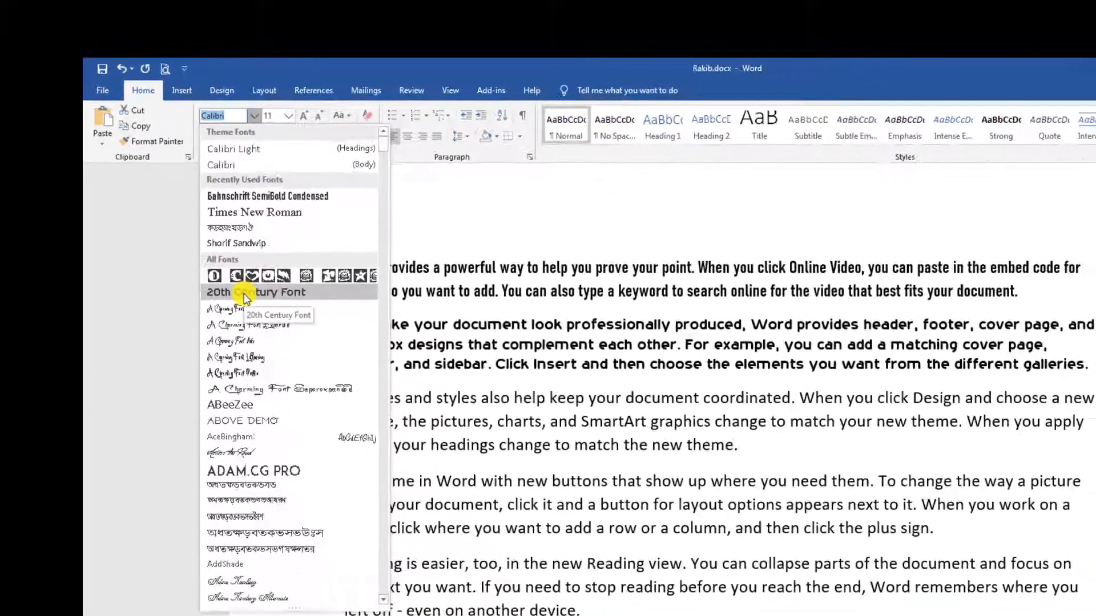
{"action": "left_click", "coordinate": [288, 327]}
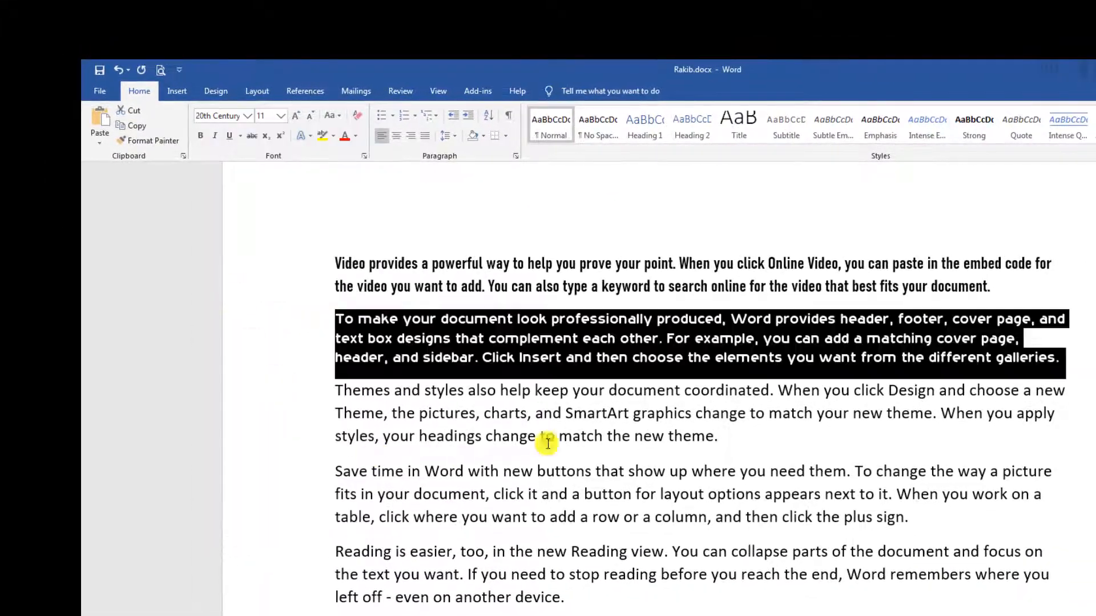
Set the Themes paragraph's font to Times New Roman.
{"action": "left_click", "coordinate": [870, 420]}
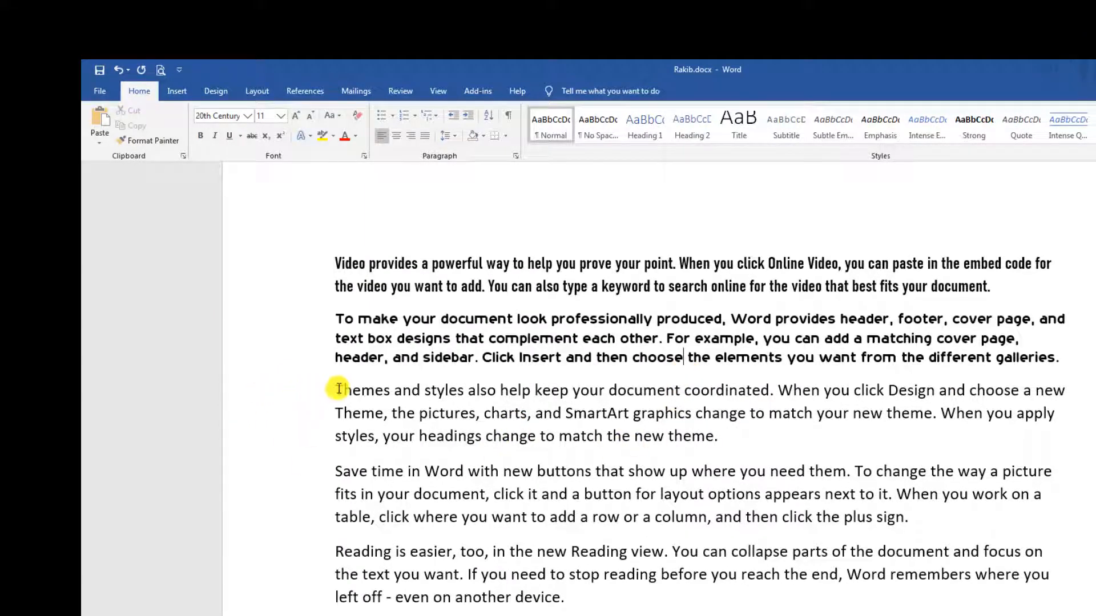
{"action": "left_click_drag", "start_coordinate": [335, 390], "coordinate": [735, 449]}
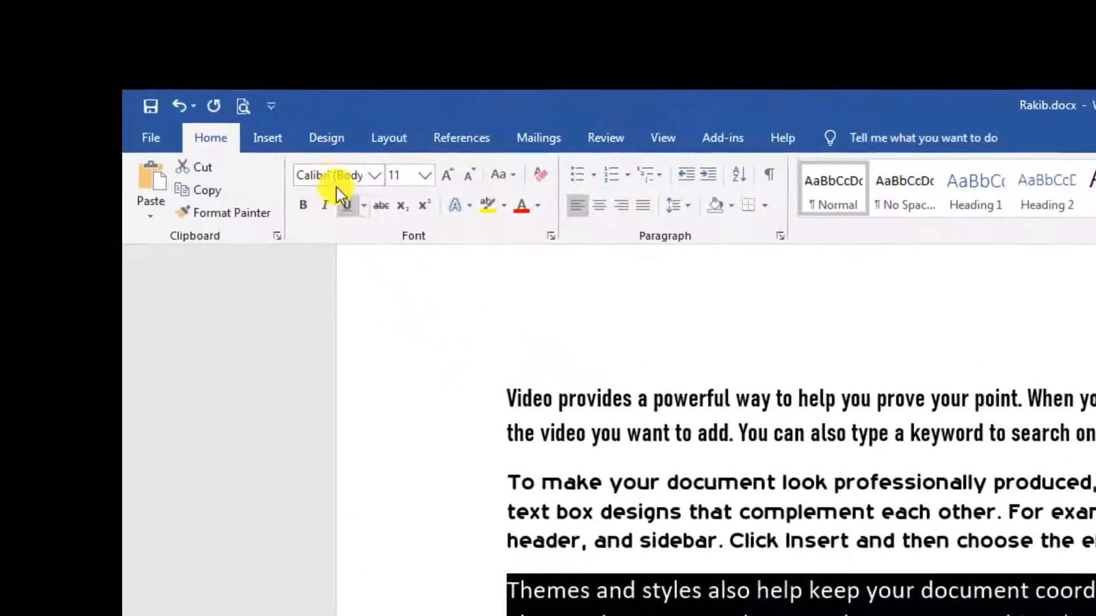
{"action": "left_click", "coordinate": [334, 178]}
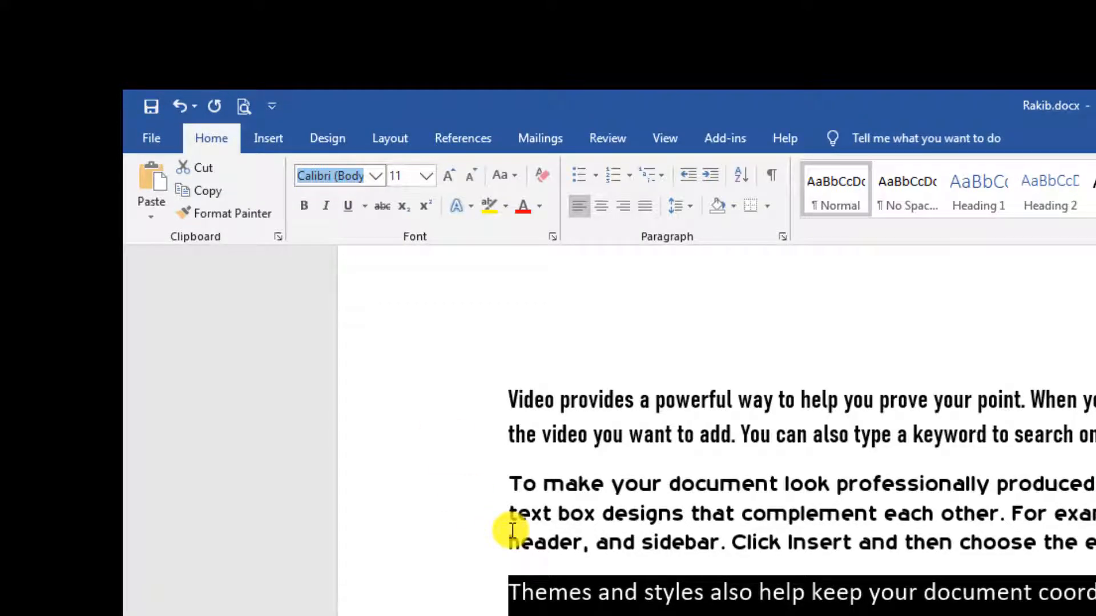
{"action": "type", "text": "Times New R"}
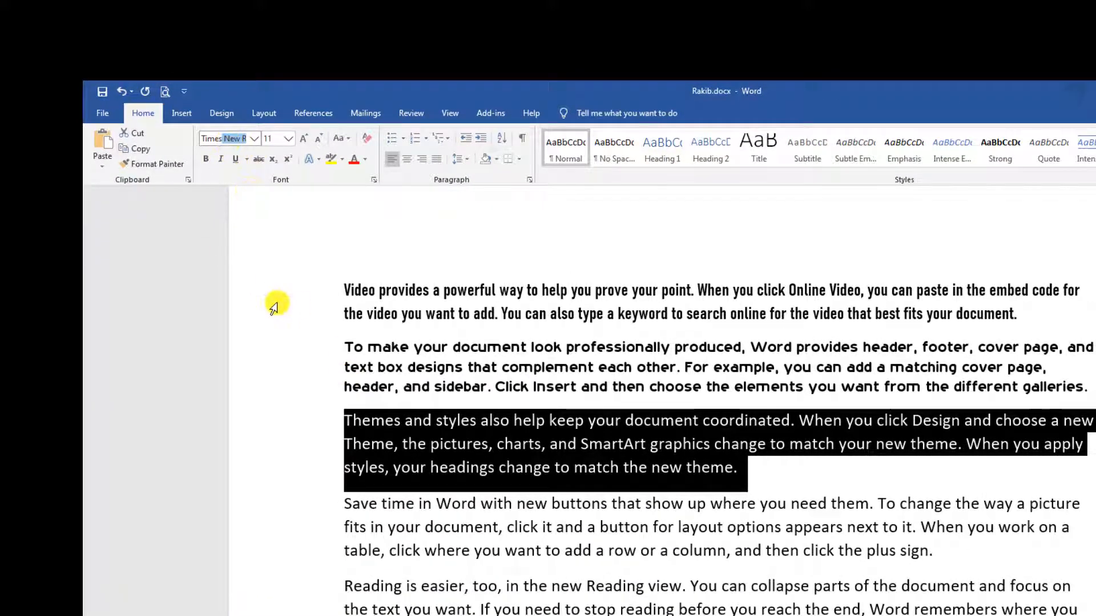
{"action": "key", "text": "Return"}
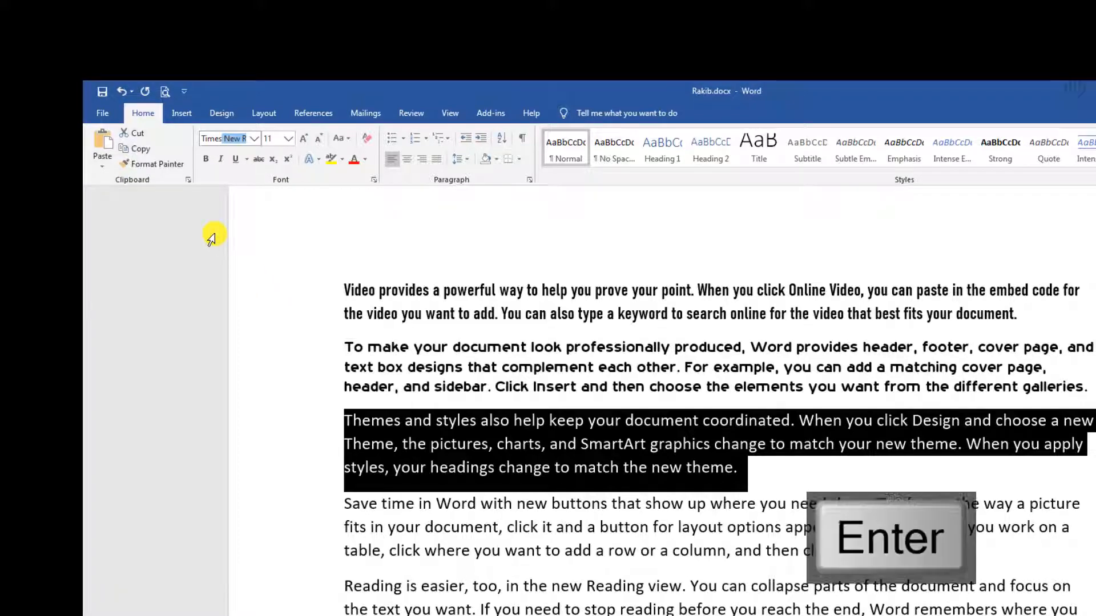
{"action": "left_click", "coordinate": [569, 521]}
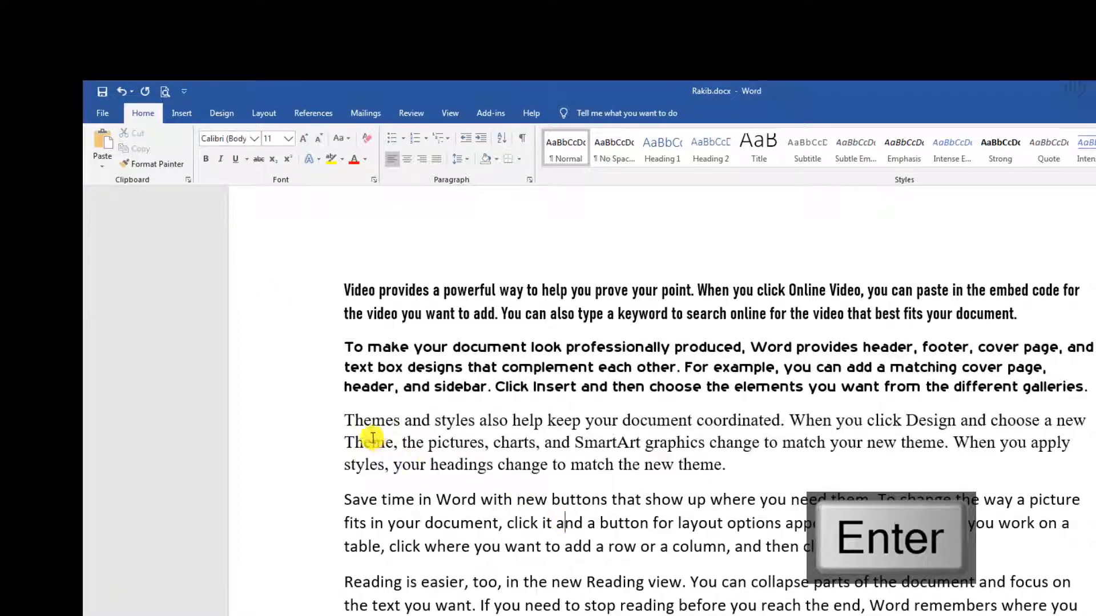
{"action": "left_click_drag", "start_coordinate": [344, 420], "coordinate": [782, 478]}
{"action": "left_click", "coordinate": [649, 521]}
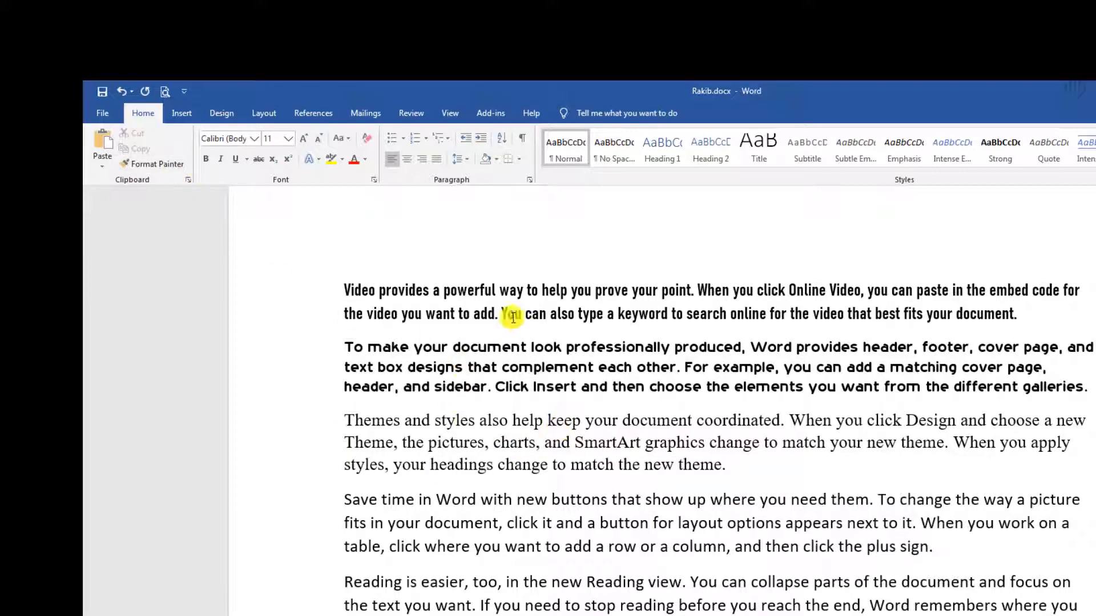
{"action": "left_click_drag", "start_coordinate": [345, 285], "coordinate": [876, 459]}
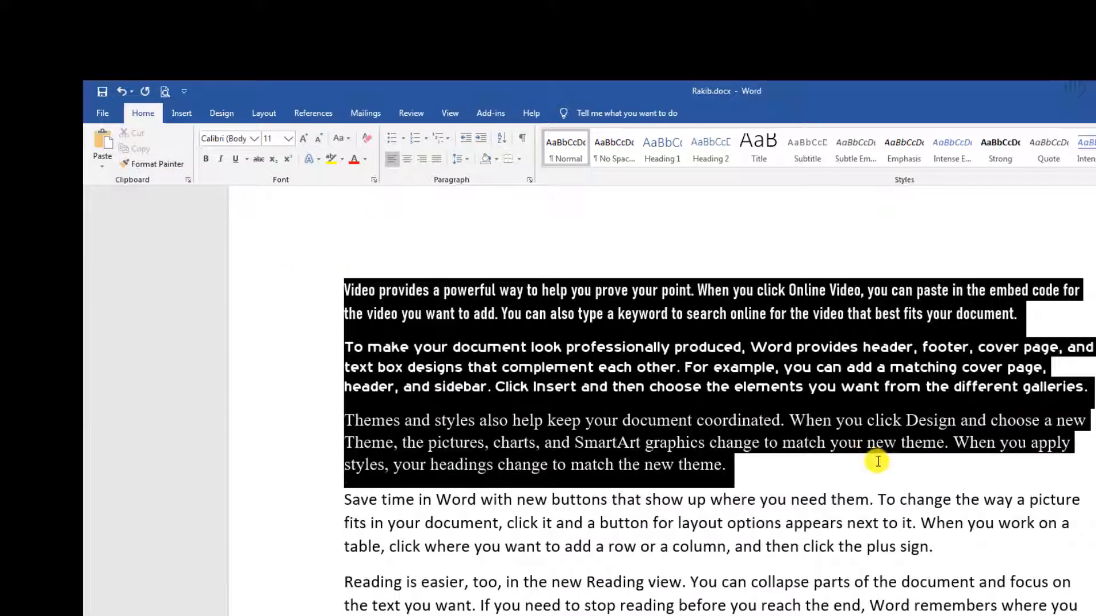
{"action": "left_click", "coordinate": [573, 436]}
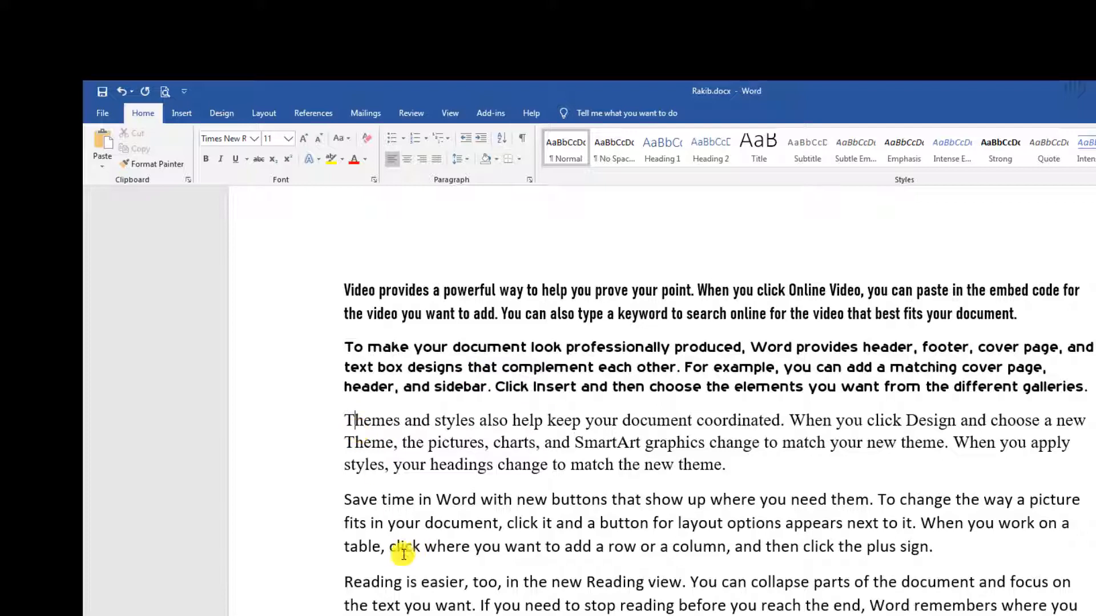
Make the Save time paragraph bold.
{"action": "left_click_drag", "start_coordinate": [355, 504], "coordinate": [938, 569]}
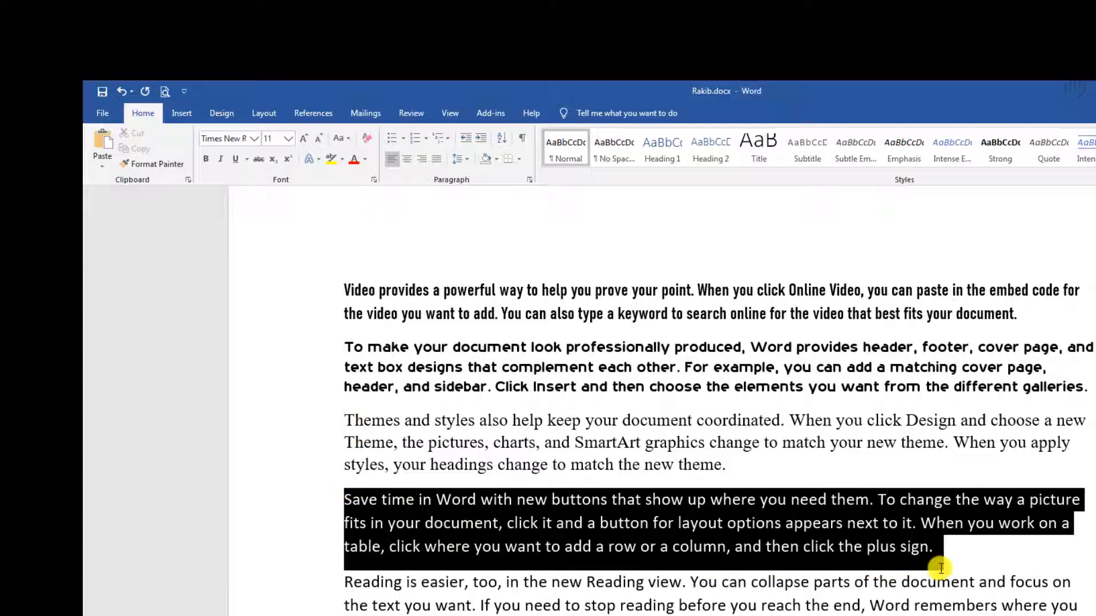
{"action": "left_click", "coordinate": [208, 156]}
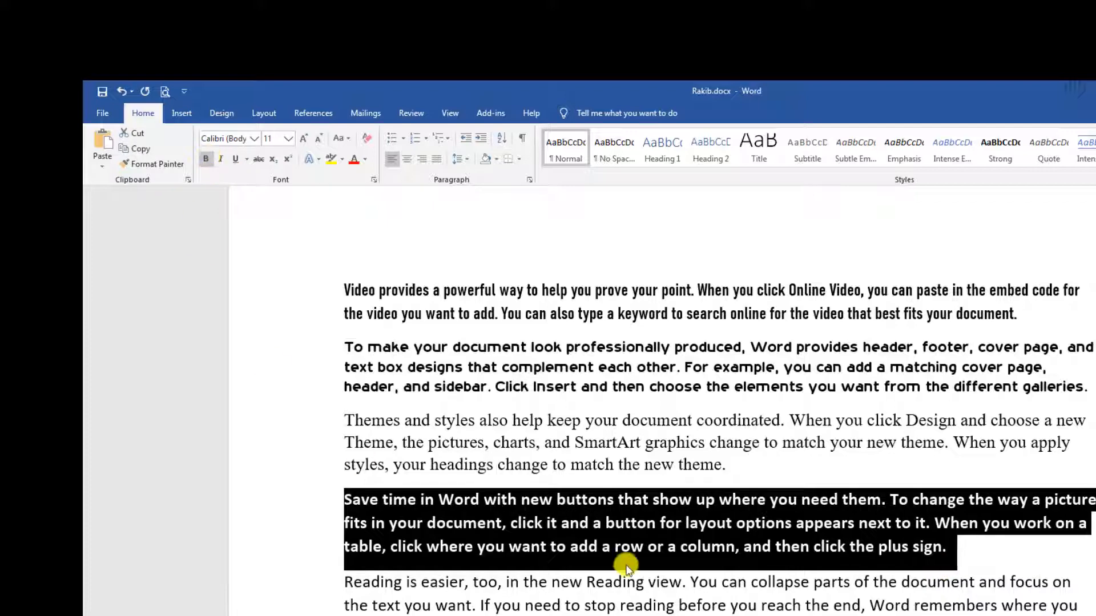
{"action": "left_click", "coordinate": [626, 568]}
{"action": "left_click_drag", "start_coordinate": [408, 443], "coordinate": [659, 522]}
{"action": "left_click", "coordinate": [764, 556]}
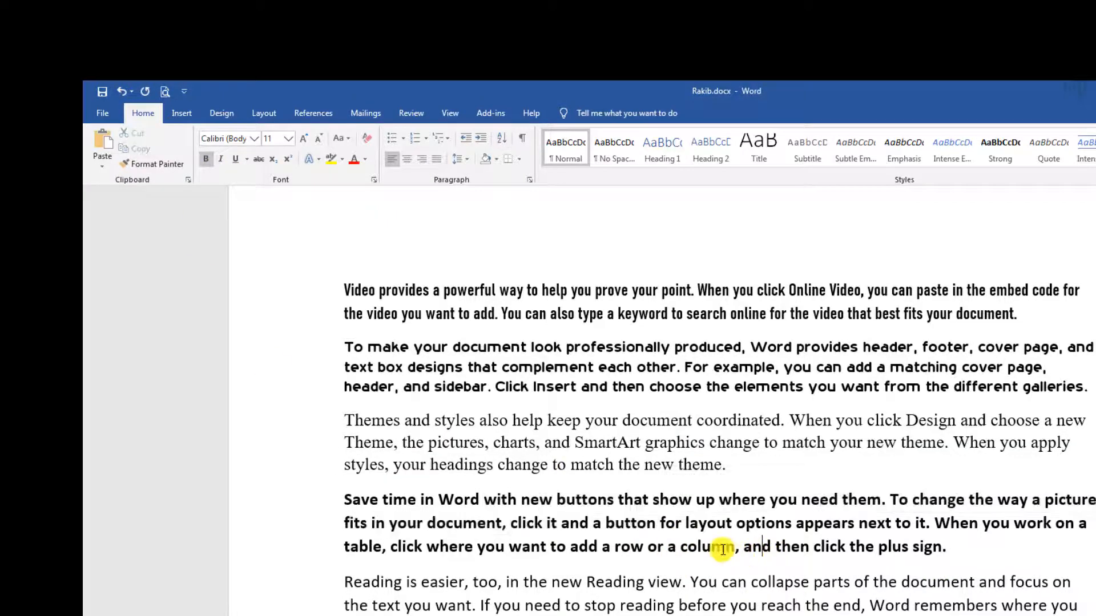
Make the Themes paragraph bold with Ctrl+B.
{"action": "scroll", "coordinate": [726, 549], "scroll_direction": "up", "scroll_amount": 3, "text": "ctrl"}
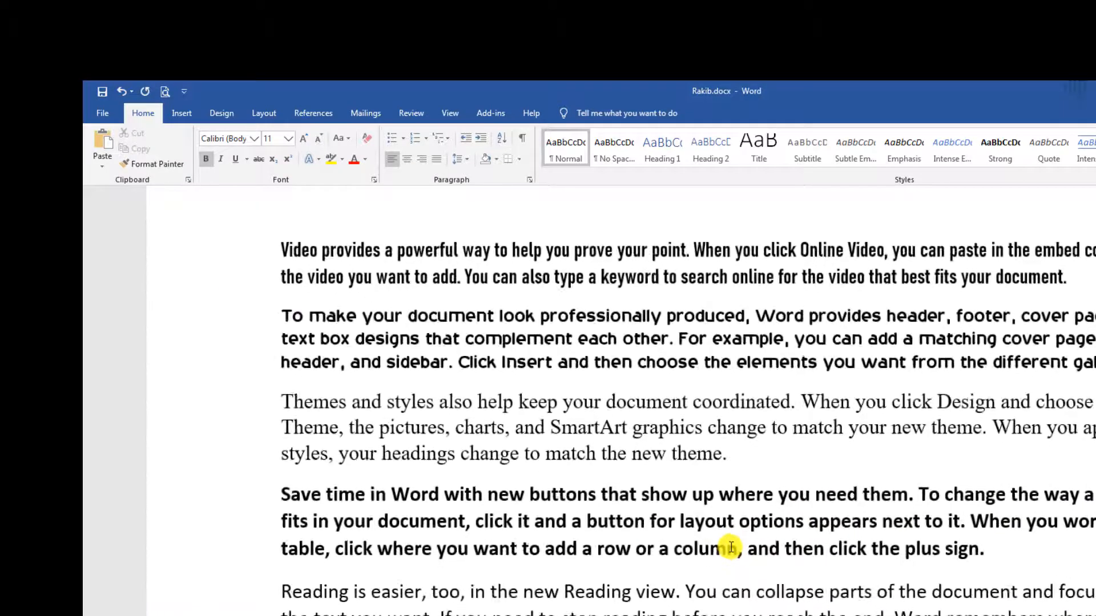
{"action": "left_click", "coordinate": [527, 437], "text": "shift"}
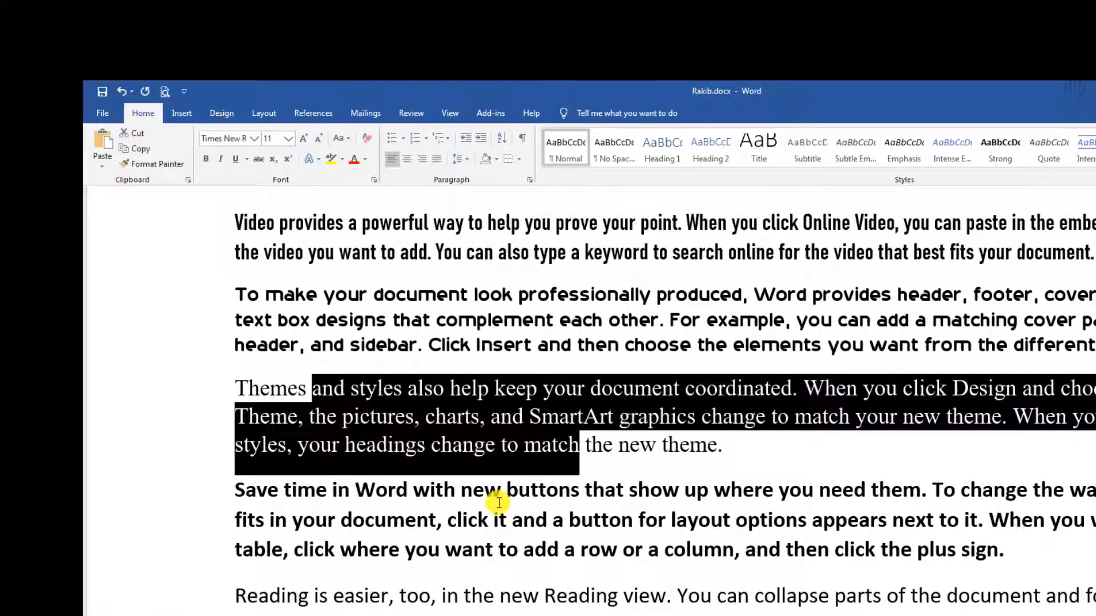
{"action": "left_click", "coordinate": [501, 494]}
{"action": "scroll", "coordinate": [617, 540], "scroll_direction": "down", "scroll_amount": 3, "text": "ctrl"}
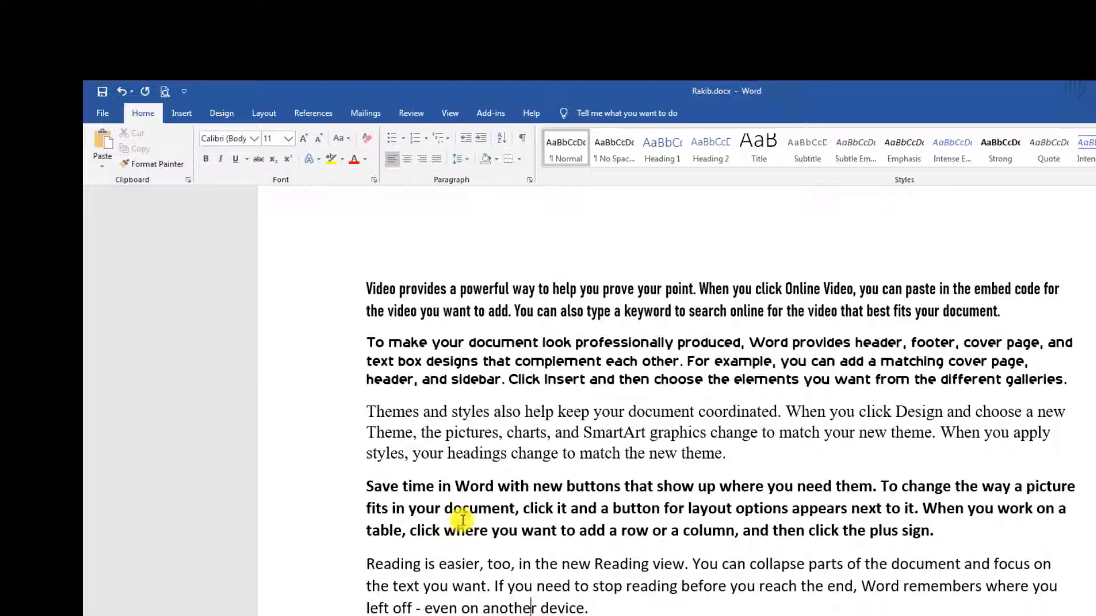
{"action": "left_click", "coordinate": [385, 565]}
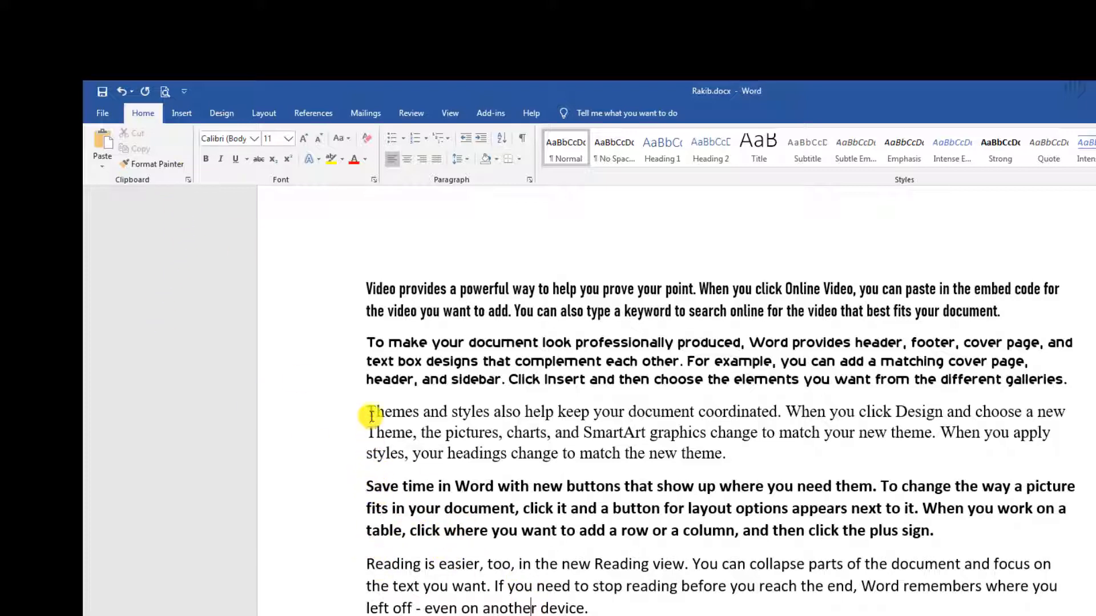
{"action": "left_click_drag", "start_coordinate": [370, 411], "coordinate": [754, 474]}
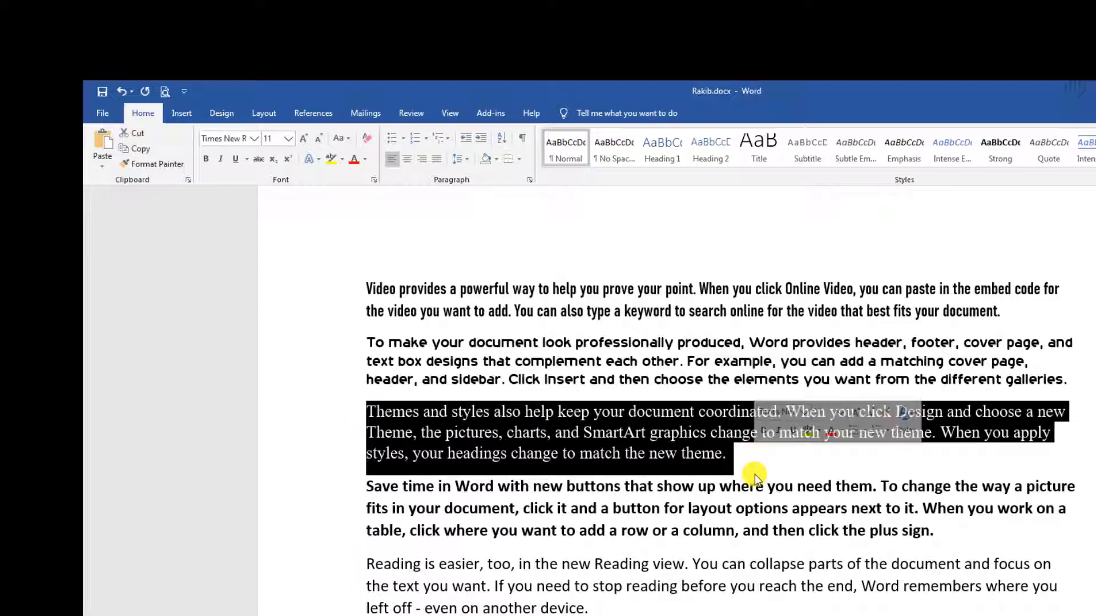
{"action": "key", "text": "ctrl+b"}
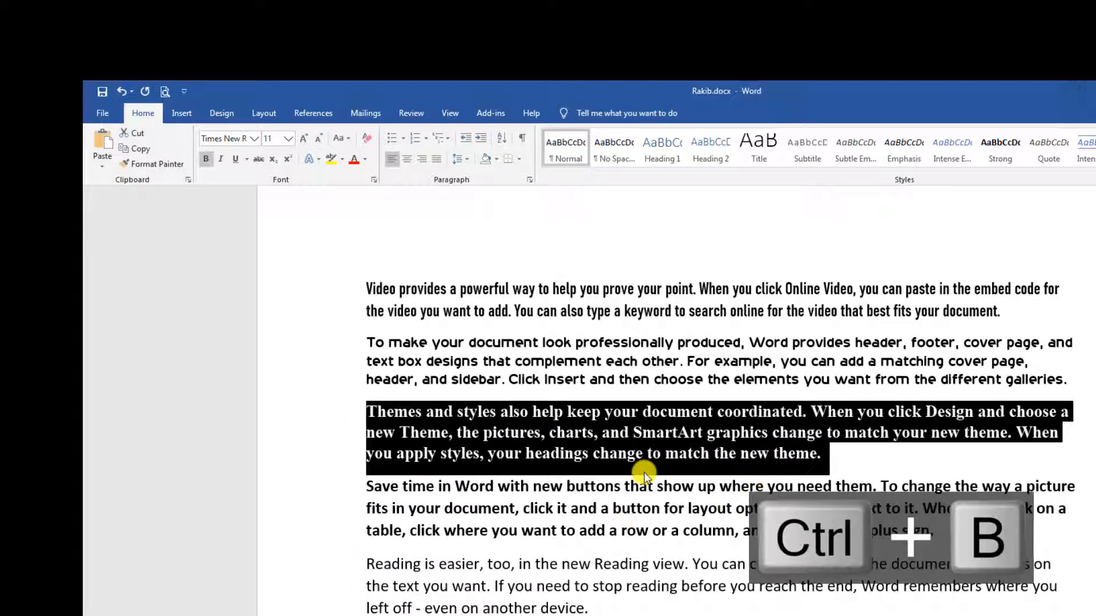
{"action": "left_click", "coordinate": [644, 453]}
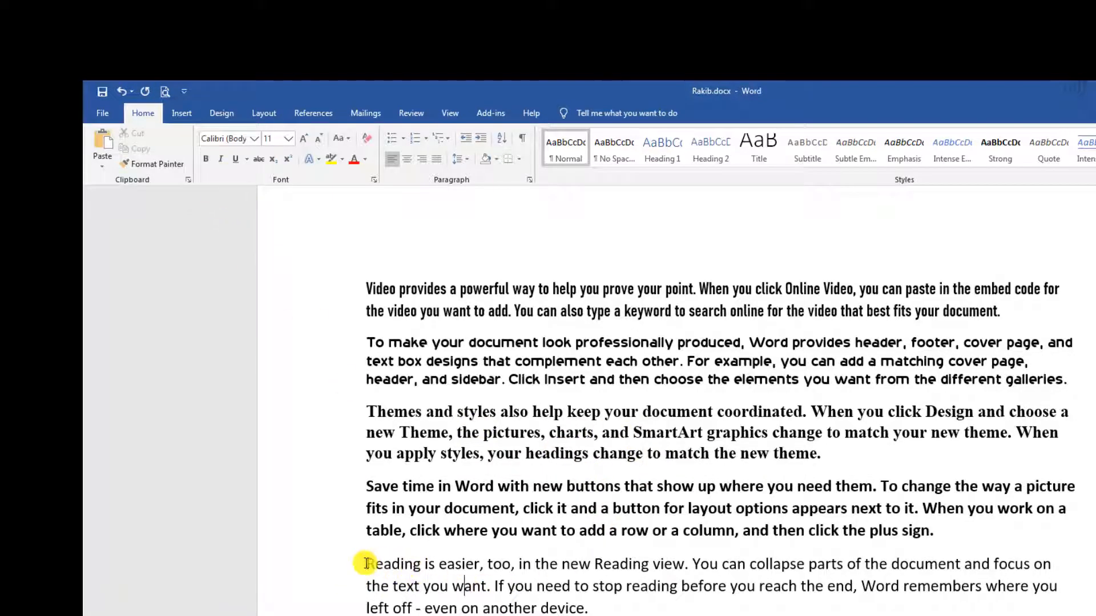
Italicize the Reading paragraph.
{"action": "left_click_drag", "start_coordinate": [367, 564], "coordinate": [594, 611]}
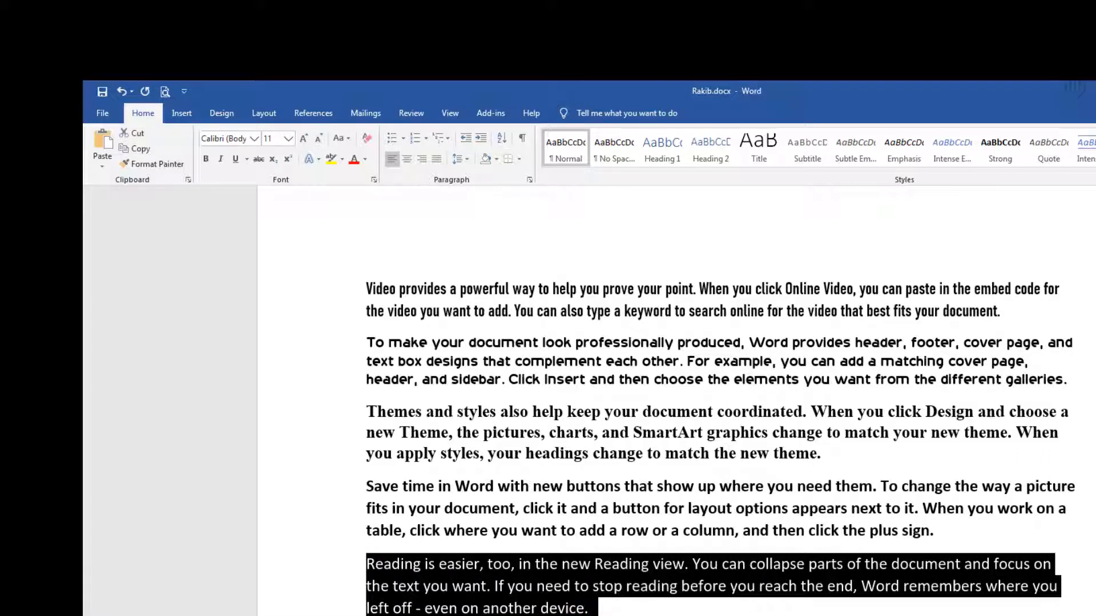
{"action": "left_click", "coordinate": [223, 161]}
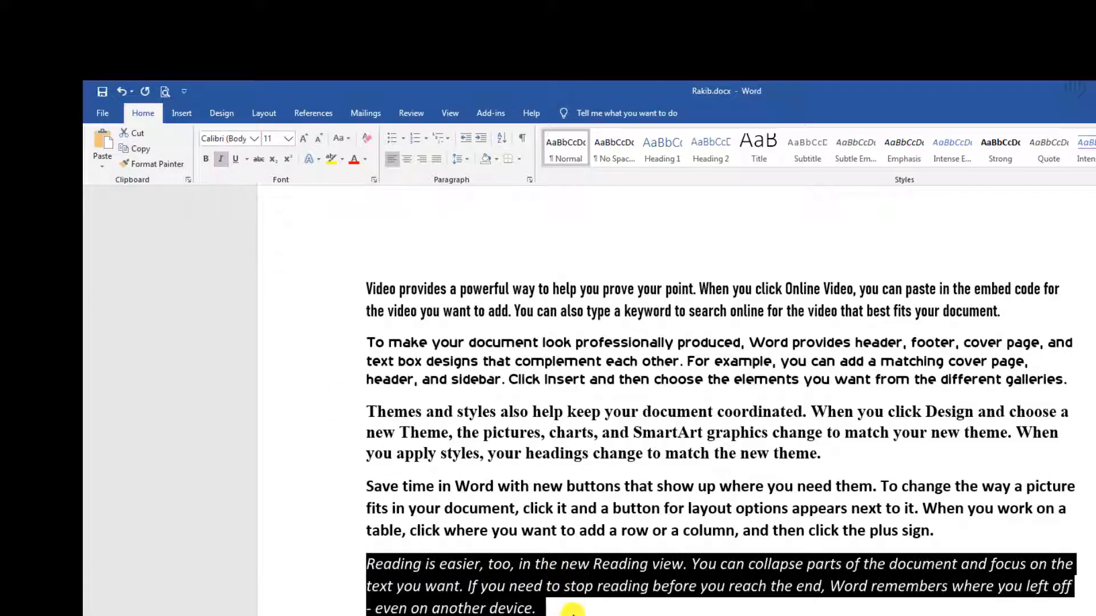
{"action": "left_click", "coordinate": [571, 608]}
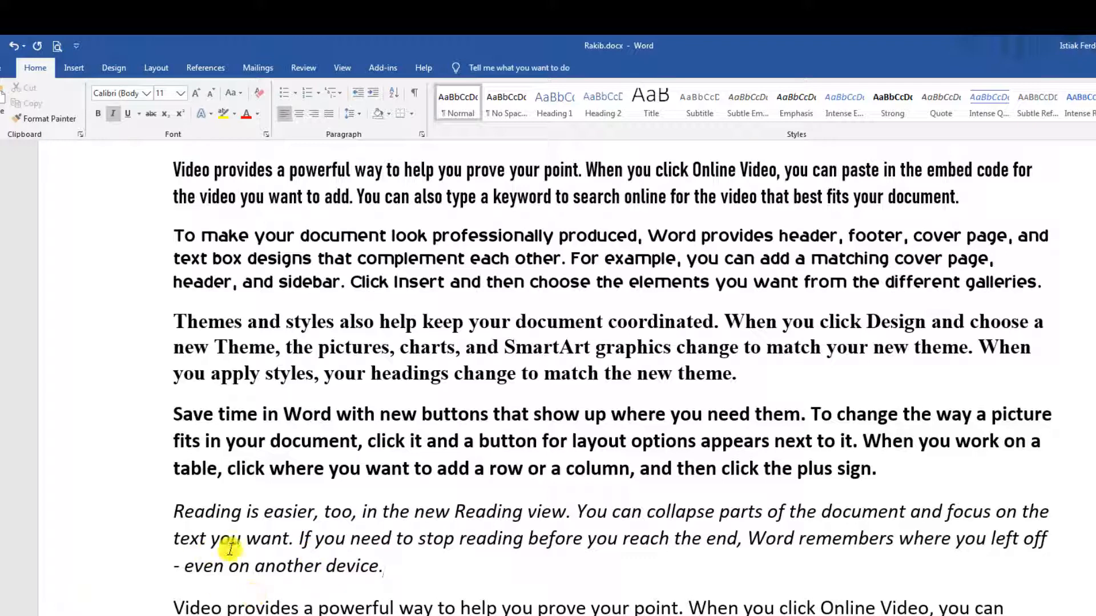
Italicize the Save time in Word paragraph with Ctrl+I.
{"action": "left_click_drag", "start_coordinate": [171, 412], "coordinate": [977, 460]}
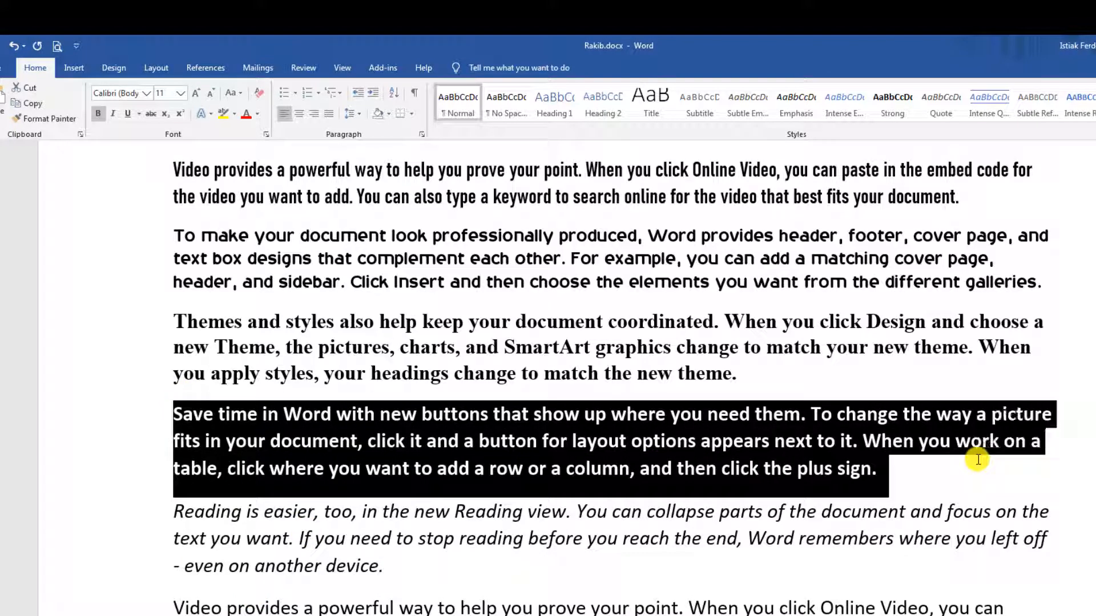
{"action": "key", "text": "ctrl+i"}
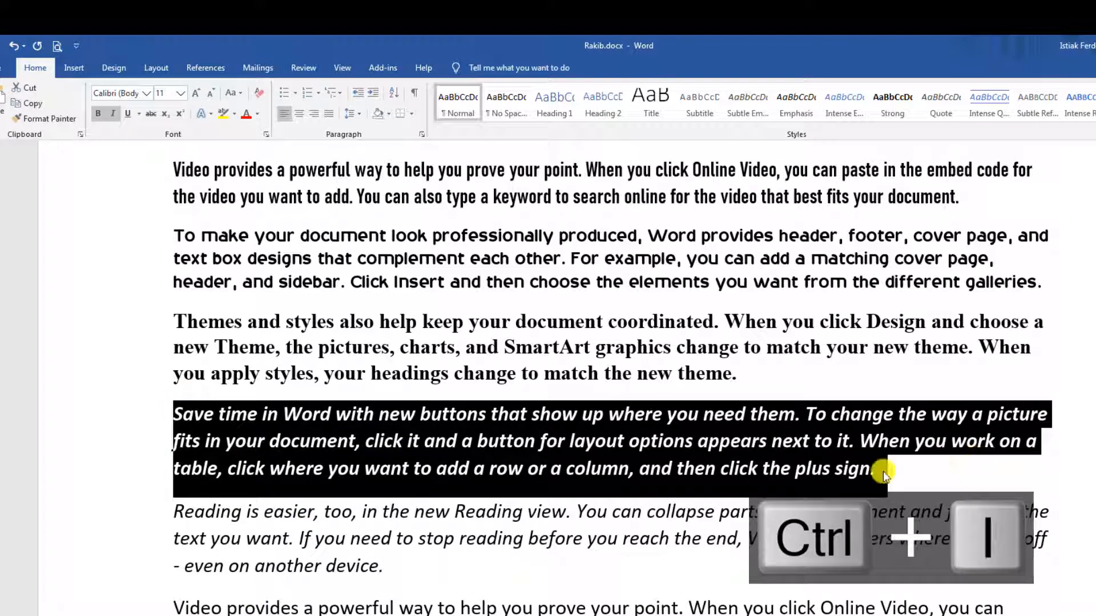
{"action": "left_click", "coordinate": [850, 467]}
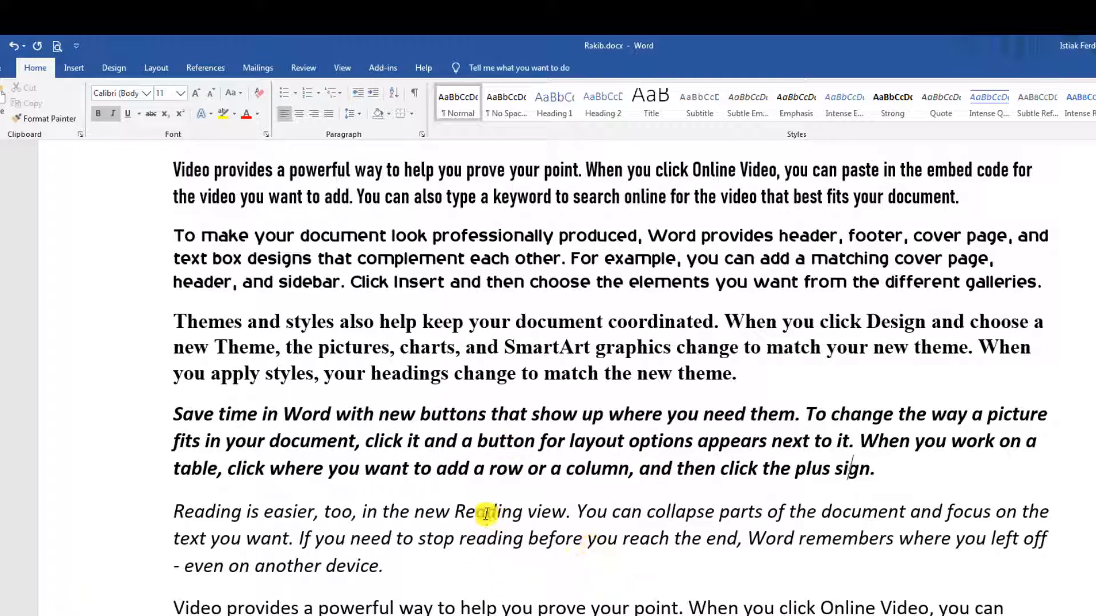
{"action": "scroll", "coordinate": [465, 496], "scroll_direction": "down", "scroll_amount": 3}
{"action": "scroll", "coordinate": [480, 479], "scroll_direction": "up", "scroll_amount": 5}
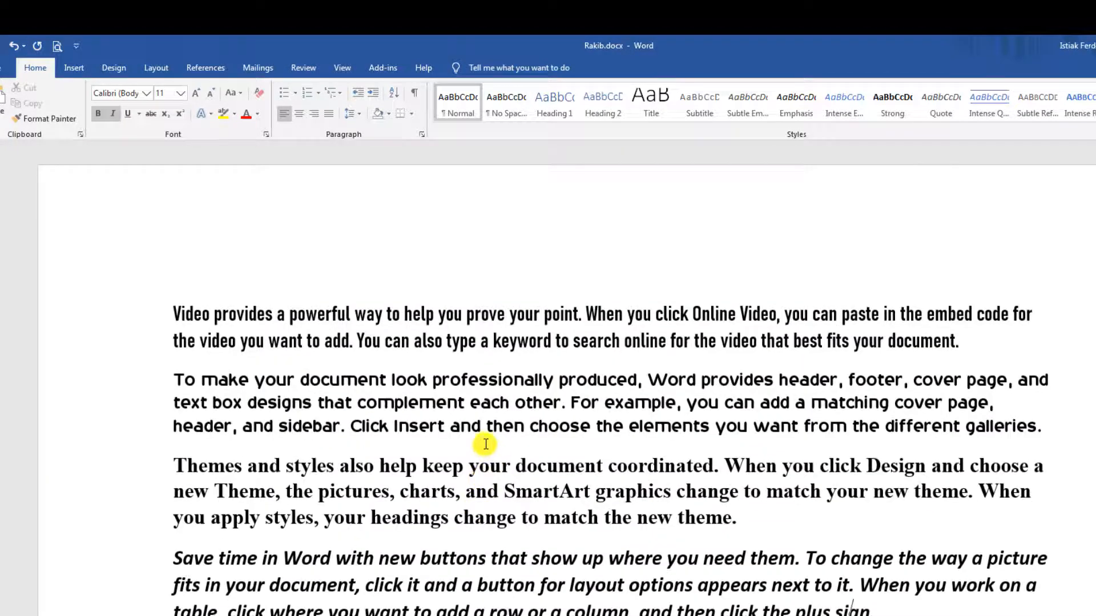
{"action": "scroll", "coordinate": [480, 440], "scroll_direction": "down", "scroll_amount": 2}
{"action": "scroll", "coordinate": [474, 399], "scroll_direction": "up", "scroll_amount": 2}
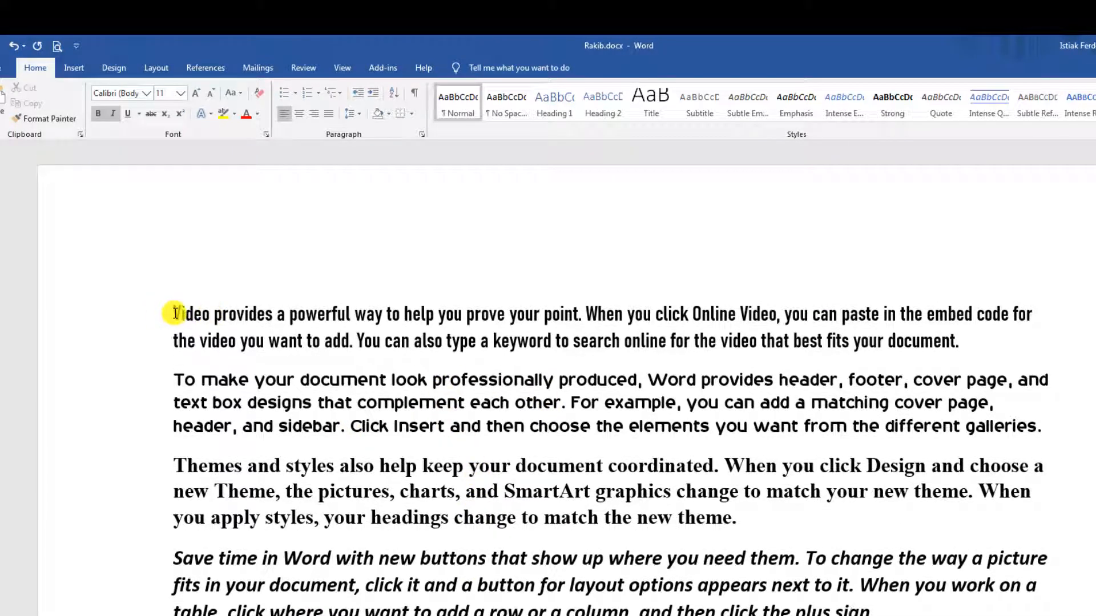
Underline the first paragraph, beginning 'Video provides a powerful way'.
{"action": "left_click_drag", "start_coordinate": [191, 312], "coordinate": [1011, 347]}
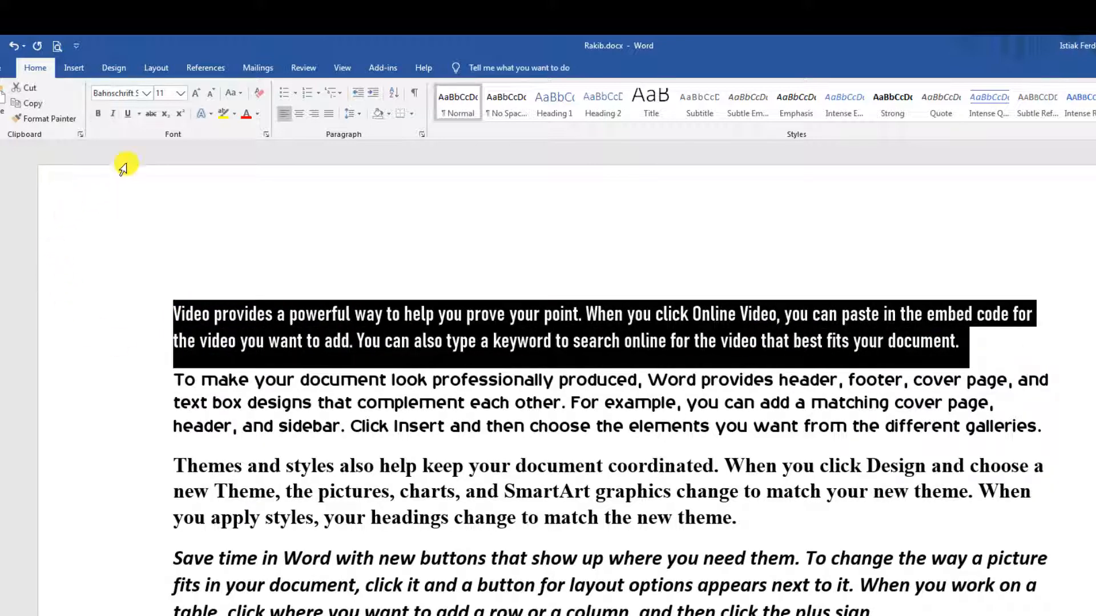
{"action": "left_click", "coordinate": [128, 114]}
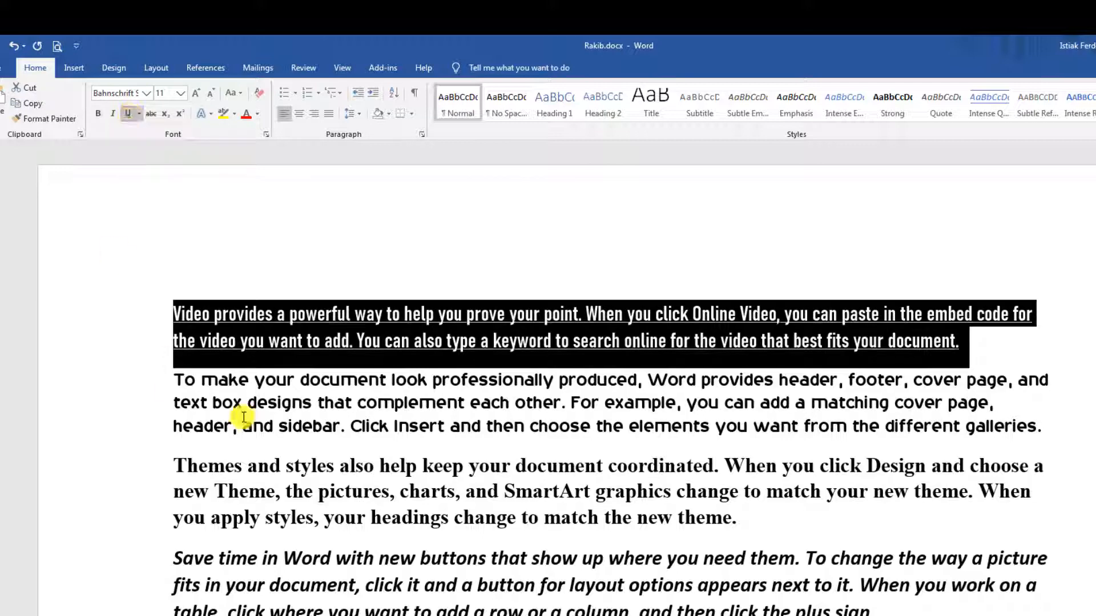
{"action": "left_click", "coordinate": [465, 491]}
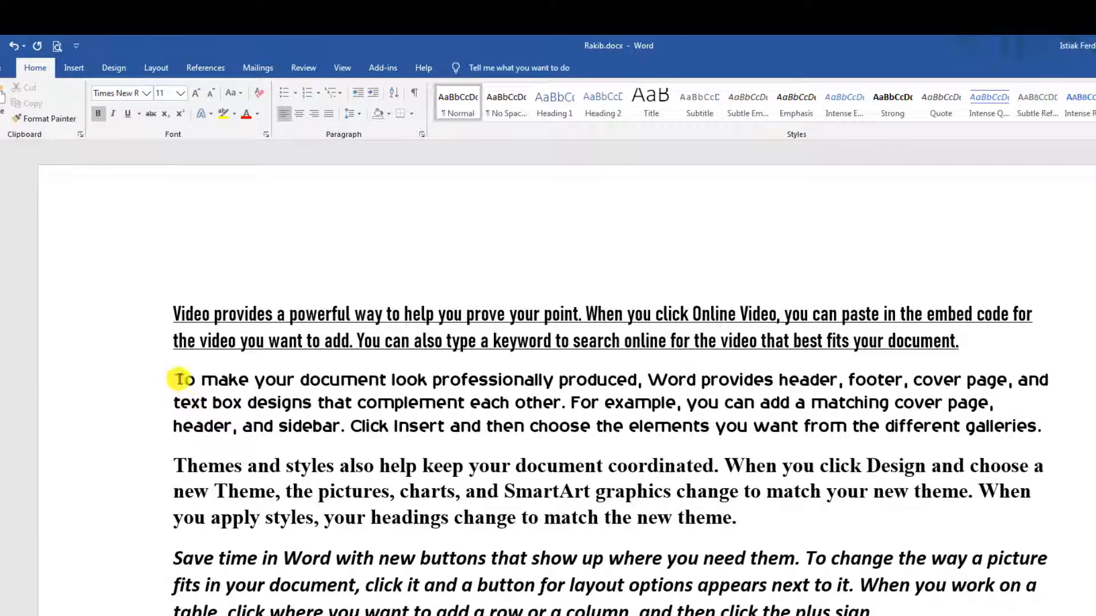
{"action": "left_click_drag", "start_coordinate": [181, 379], "coordinate": [1076, 420]}
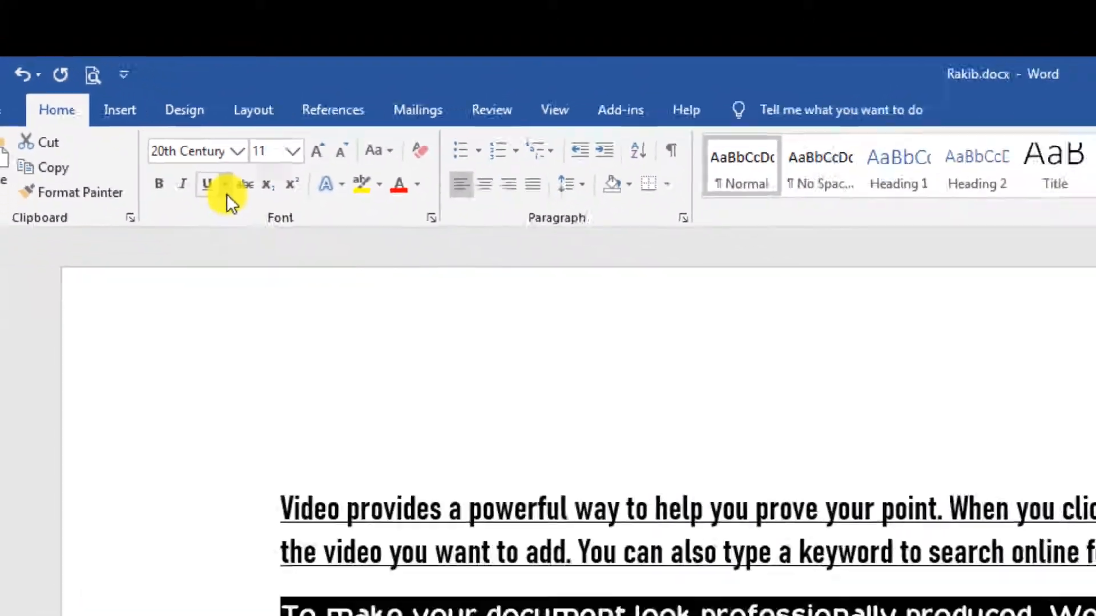
Give the second paragraph a double underline.
{"action": "left_click", "coordinate": [331, 270]}
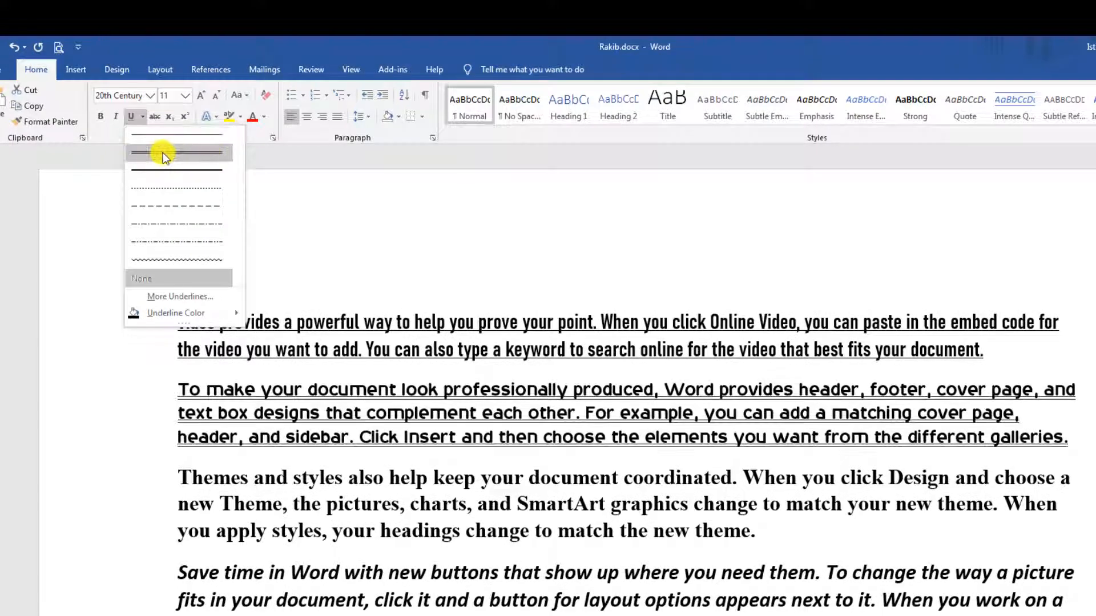
{"action": "left_click", "coordinate": [174, 153]}
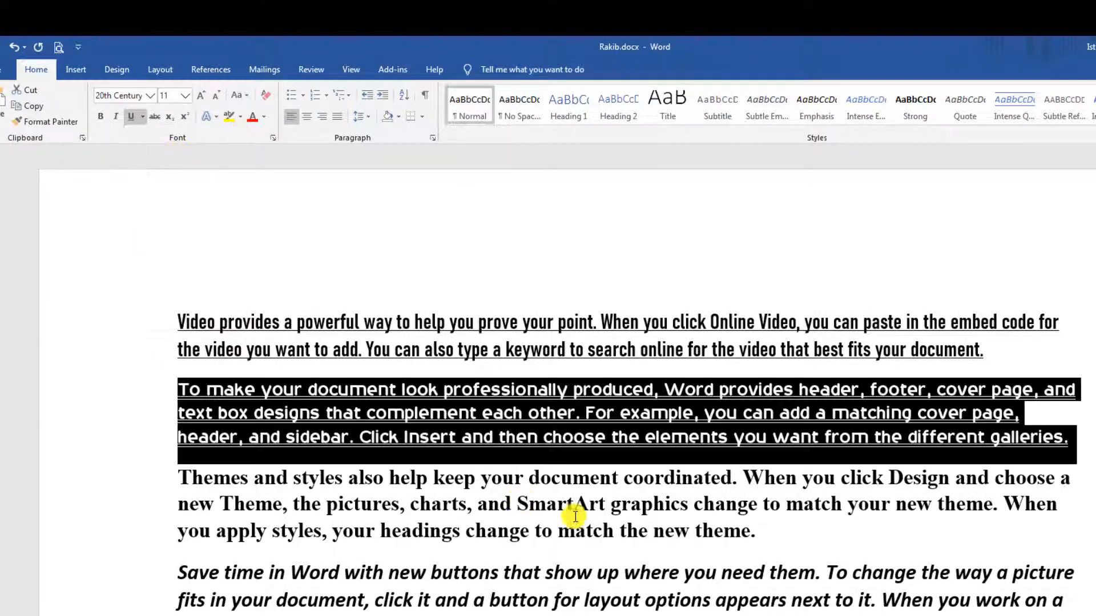
{"action": "scroll", "coordinate": [575, 516], "scroll_direction": "up", "scroll_amount": 2}
{"action": "left_click", "coordinate": [632, 420]}
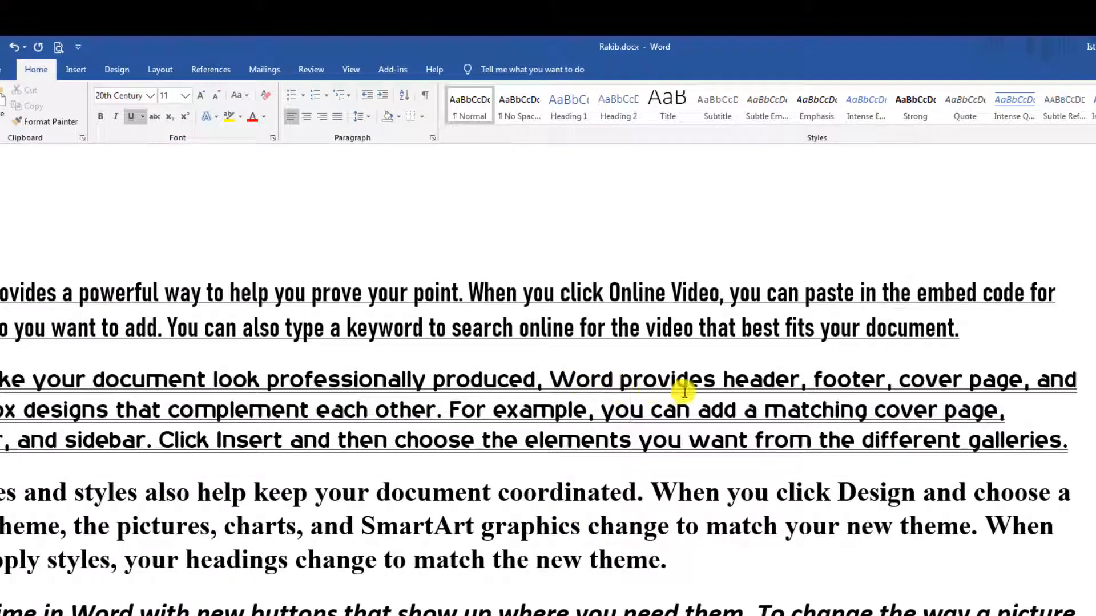
{"action": "scroll", "coordinate": [641, 506], "scroll_direction": "down", "scroll_amount": 3}
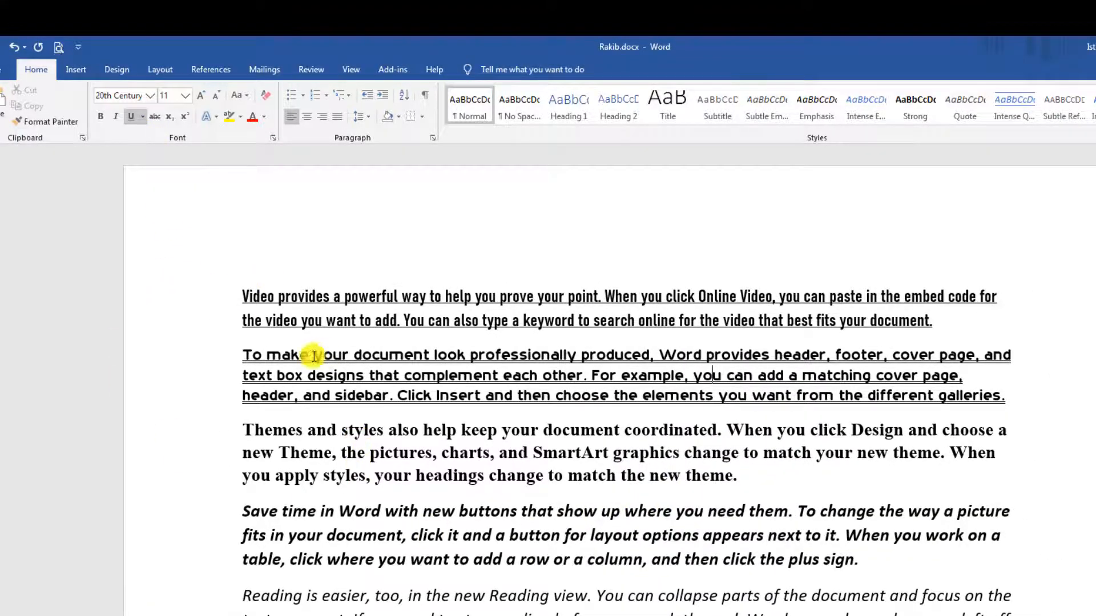
{"action": "scroll", "coordinate": [285, 365], "scroll_direction": "up", "scroll_amount": 2}
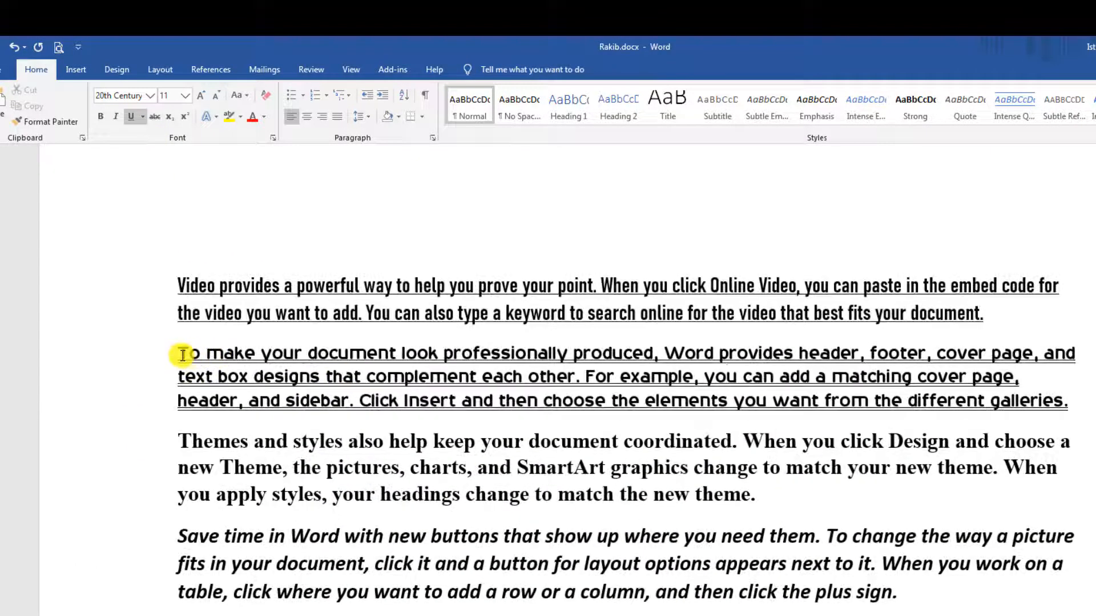
Recolor the 'To make your document' paragraph's underline red.
{"action": "left_click_drag", "start_coordinate": [182, 355], "coordinate": [782, 398]}
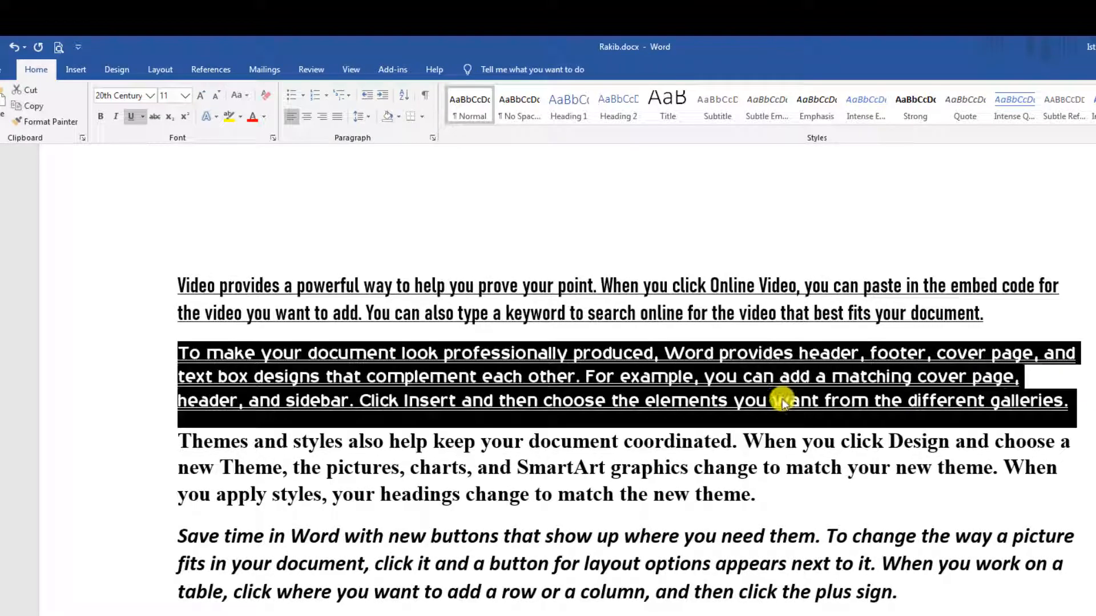
{"action": "left_click", "coordinate": [142, 116]}
{"action": "mouse_move", "coordinate": [200, 314]}
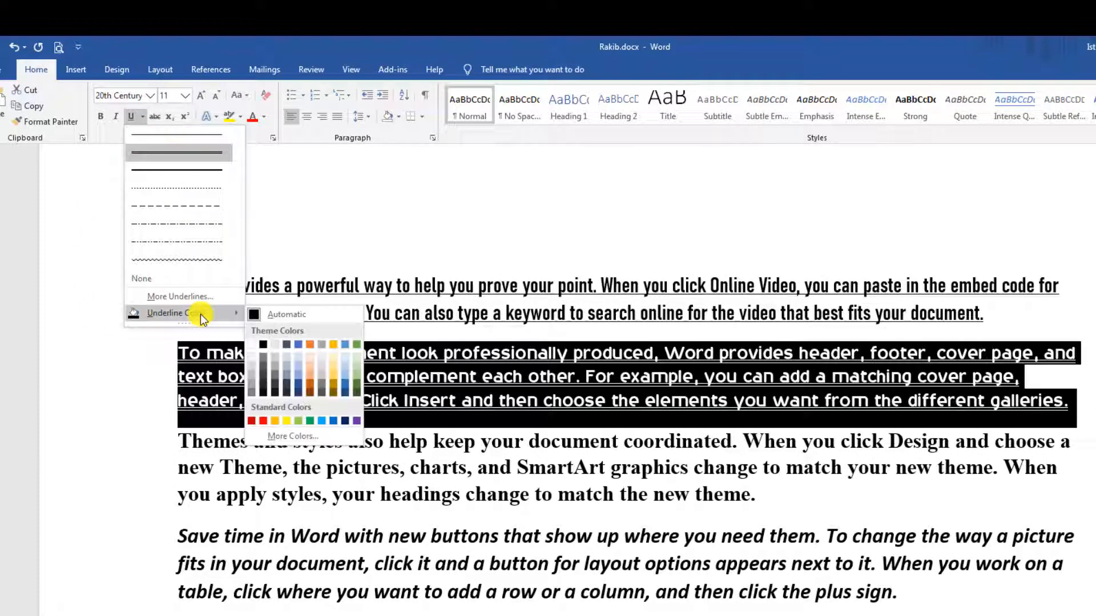
{"action": "left_click", "coordinate": [263, 421]}
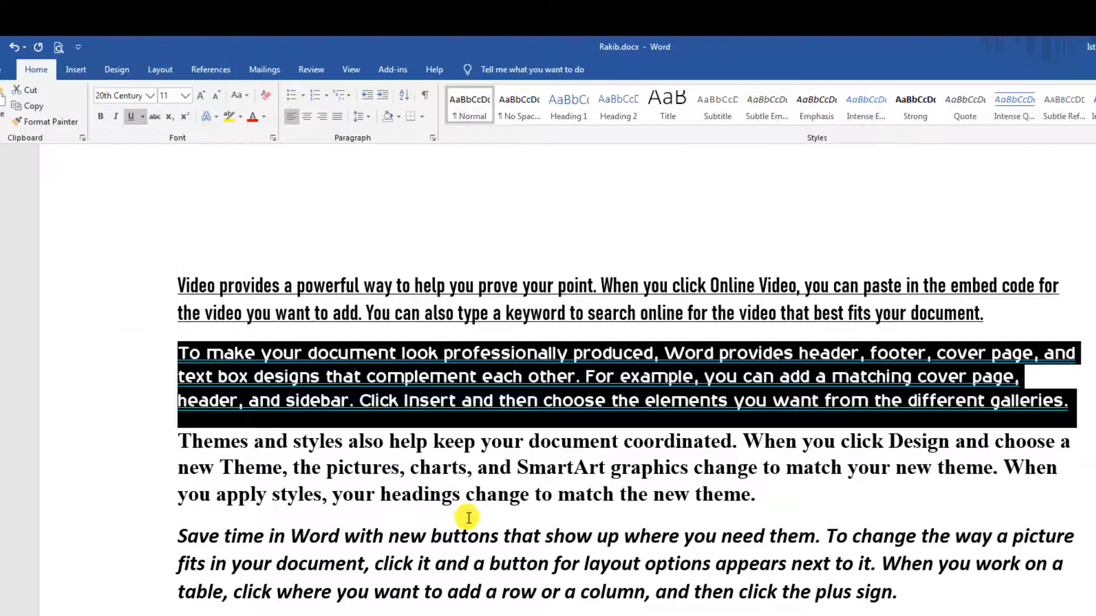
{"action": "left_click", "coordinate": [469, 518]}
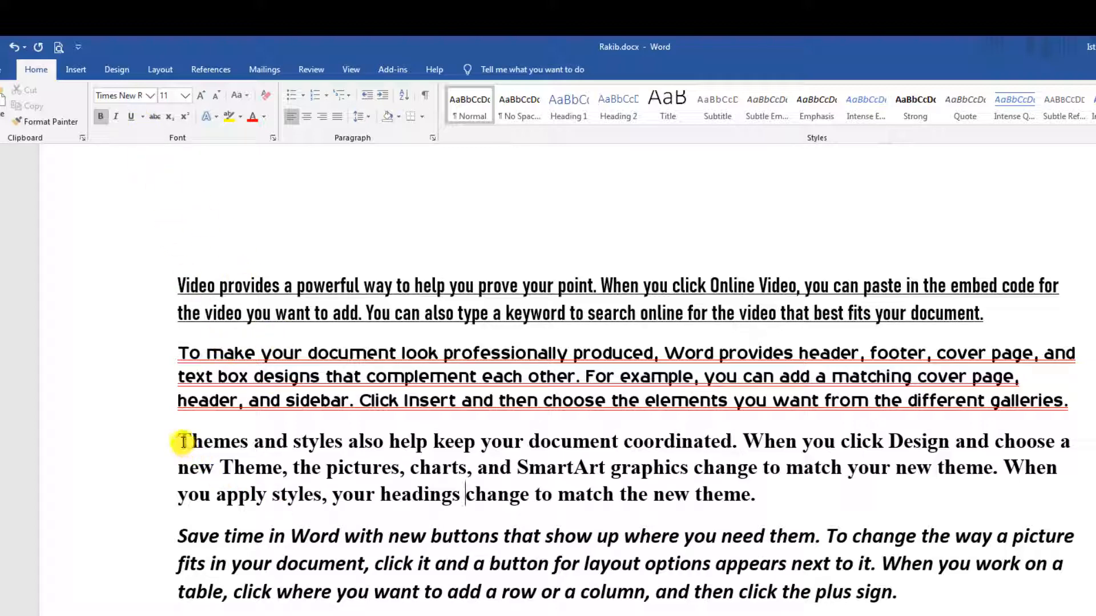
Underline the Themes paragraph's opening text up to 'When' with Ctrl+U.
{"action": "left_click_drag", "start_coordinate": [183, 442], "coordinate": [778, 446]}
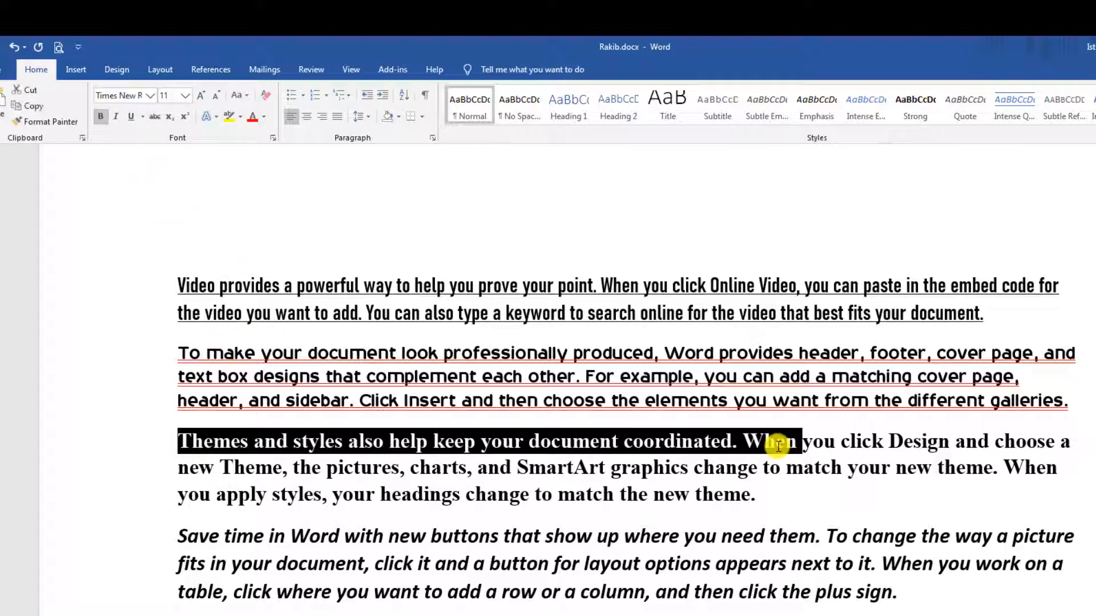
{"action": "key", "text": "ctrl+u"}
{"action": "left_click", "coordinate": [695, 494]}
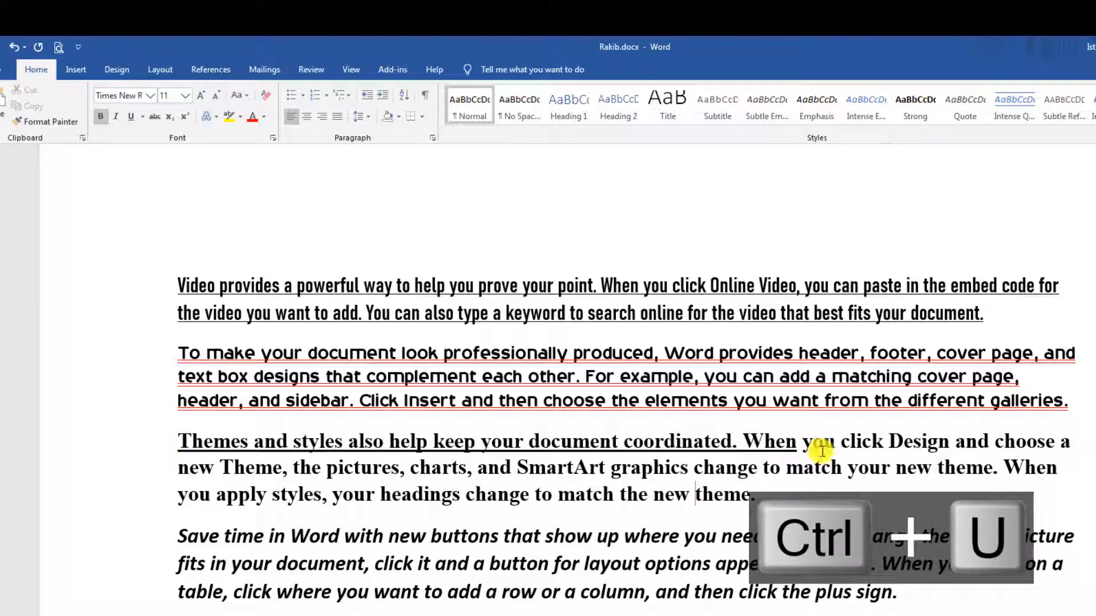
Insert blank lines before the Themes paragraph.
{"action": "scroll", "coordinate": [514, 442], "scroll_direction": "down", "scroll_amount": 3}
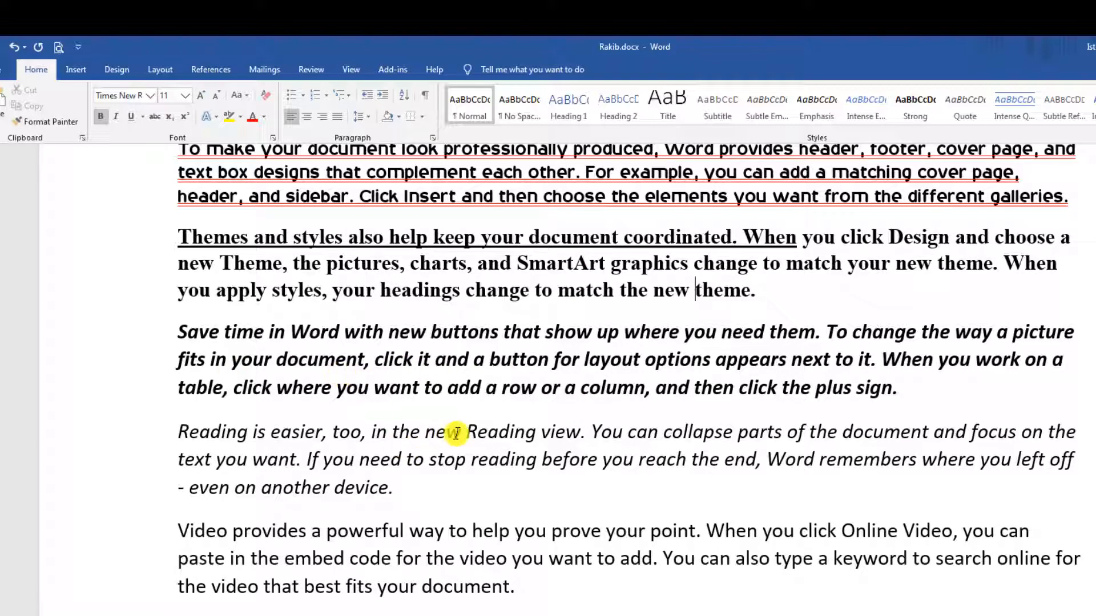
{"action": "scroll", "coordinate": [456, 432], "scroll_direction": "up", "scroll_amount": 4}
{"action": "scroll", "coordinate": [450, 432], "scroll_direction": "down", "scroll_amount": 2}
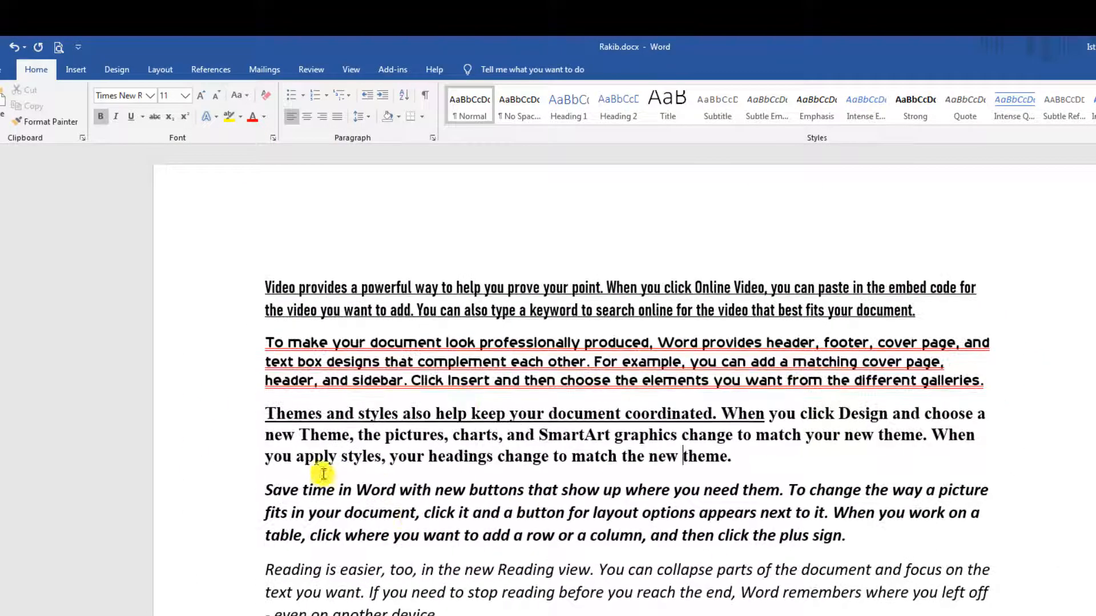
{"action": "left_click", "coordinate": [267, 411]}
{"action": "key", "text": "Return"}
{"action": "key", "text": "Return"}
{"action": "key", "text": "Return"}
{"action": "key", "text": "Return"}
{"action": "key", "text": "Return"}
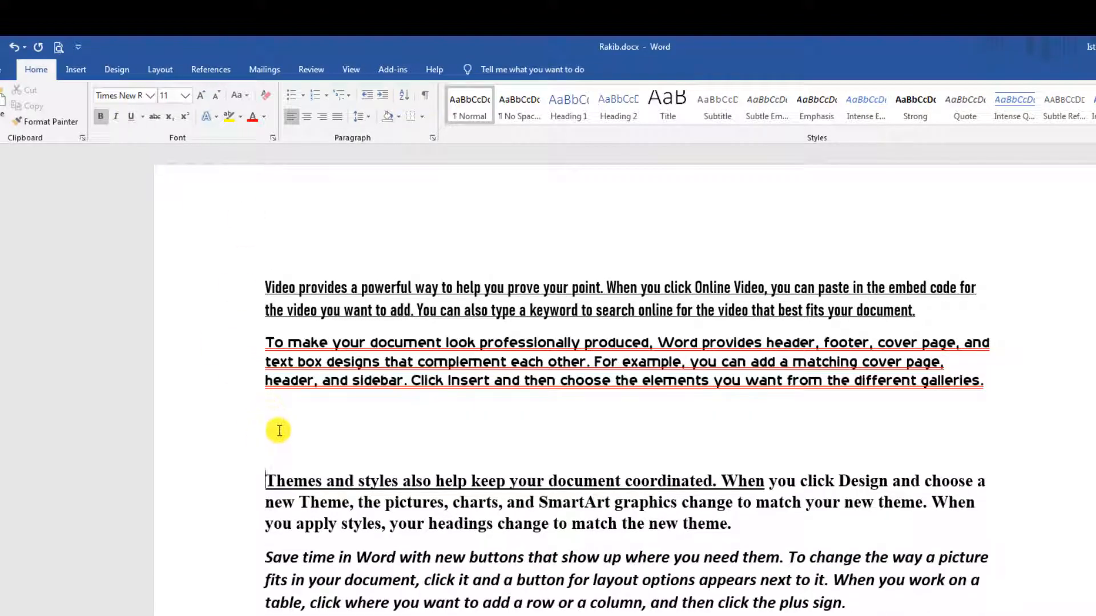
Insert blank lines above the 'To make your document' paragraph.
{"action": "scroll", "coordinate": [308, 477], "scroll_direction": "down", "scroll_amount": 2}
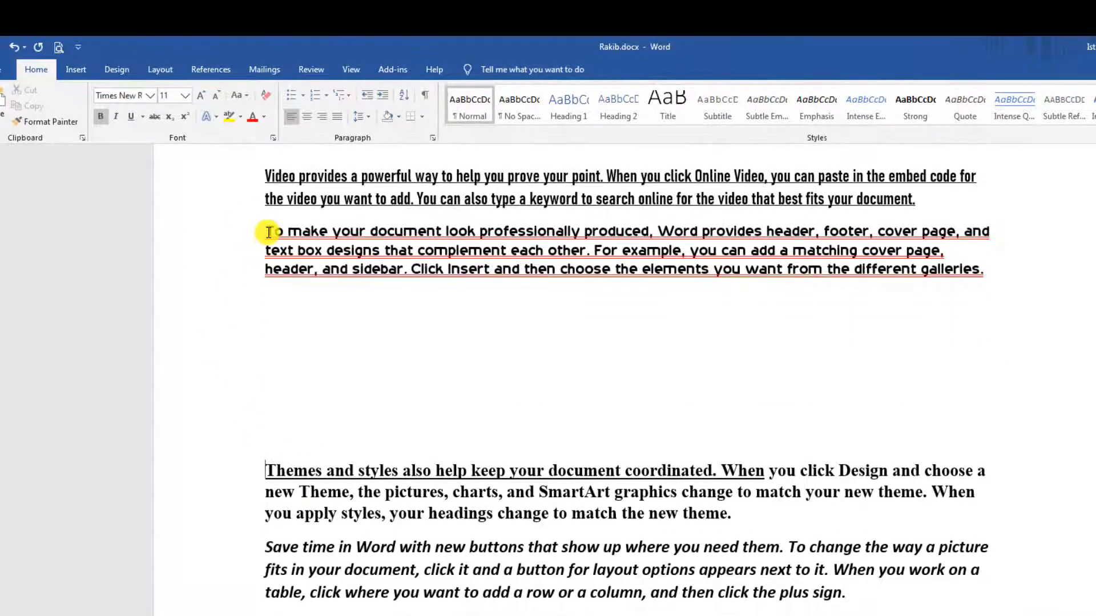
{"action": "left_click", "coordinate": [268, 233]}
{"action": "key", "text": "Return"}
{"action": "key", "text": "Return"}
{"action": "key", "text": "Return"}
{"action": "left_click", "coordinate": [353, 394]}
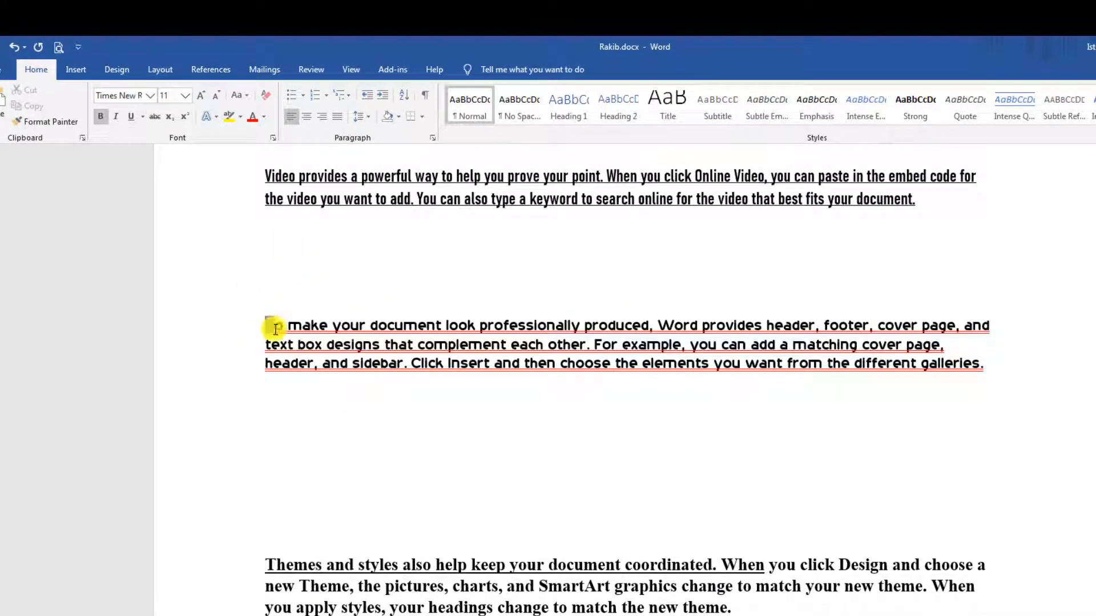
Remove the underline from the 'To make your document' paragraph.
{"action": "left_click_drag", "start_coordinate": [276, 329], "coordinate": [1022, 388]}
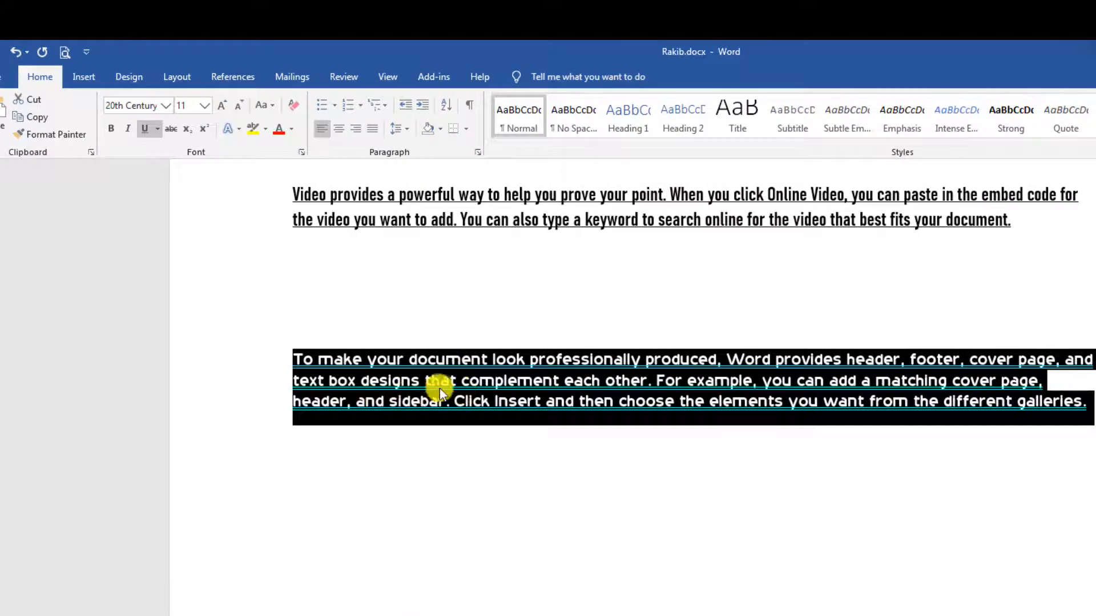
{"action": "left_click", "coordinate": [464, 402]}
{"action": "left_click_drag", "start_coordinate": [304, 358], "coordinate": [1084, 399]}
{"action": "left_click", "coordinate": [987, 402]}
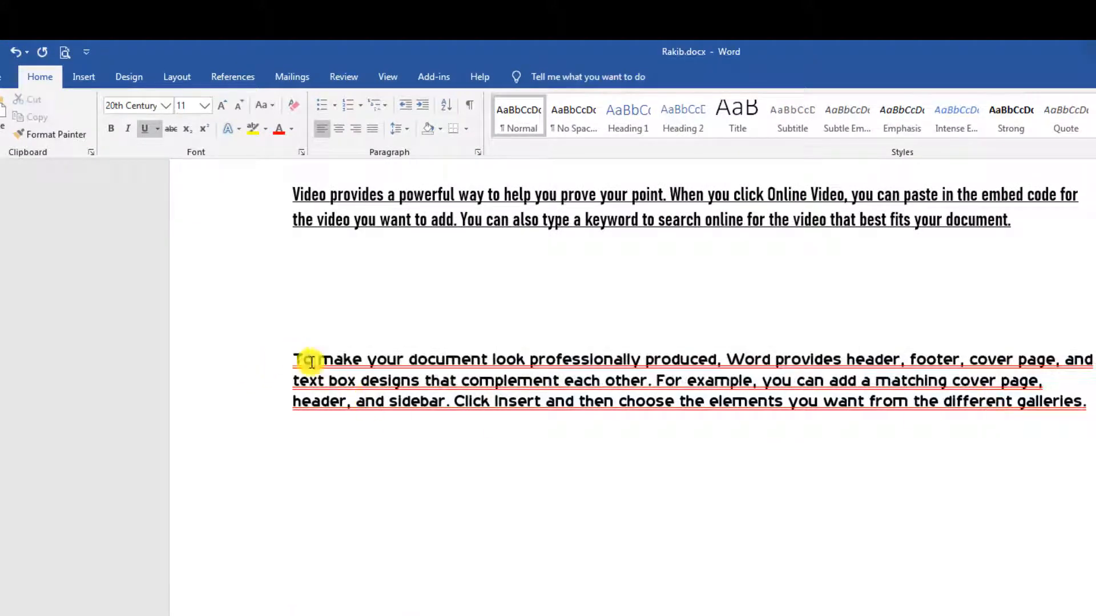
{"action": "left_click_drag", "start_coordinate": [311, 362], "coordinate": [431, 521]}
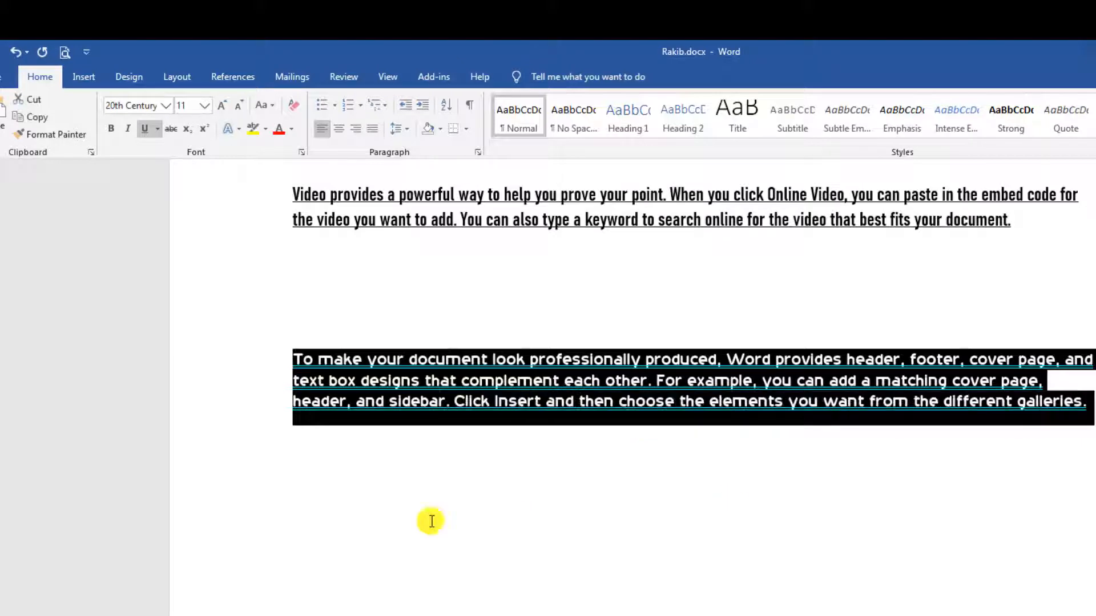
{"action": "left_click", "coordinate": [148, 130]}
{"action": "left_click", "coordinate": [630, 463]}
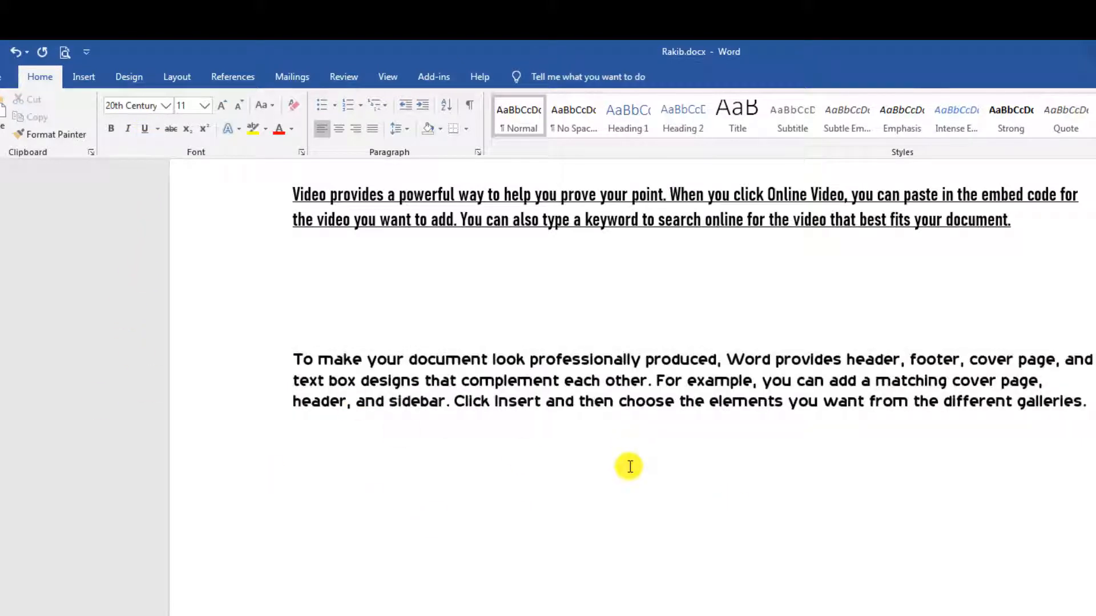
Bold the paragraph, then unbold it together with the blank line above.
{"action": "triple_click", "coordinate": [602, 409]}
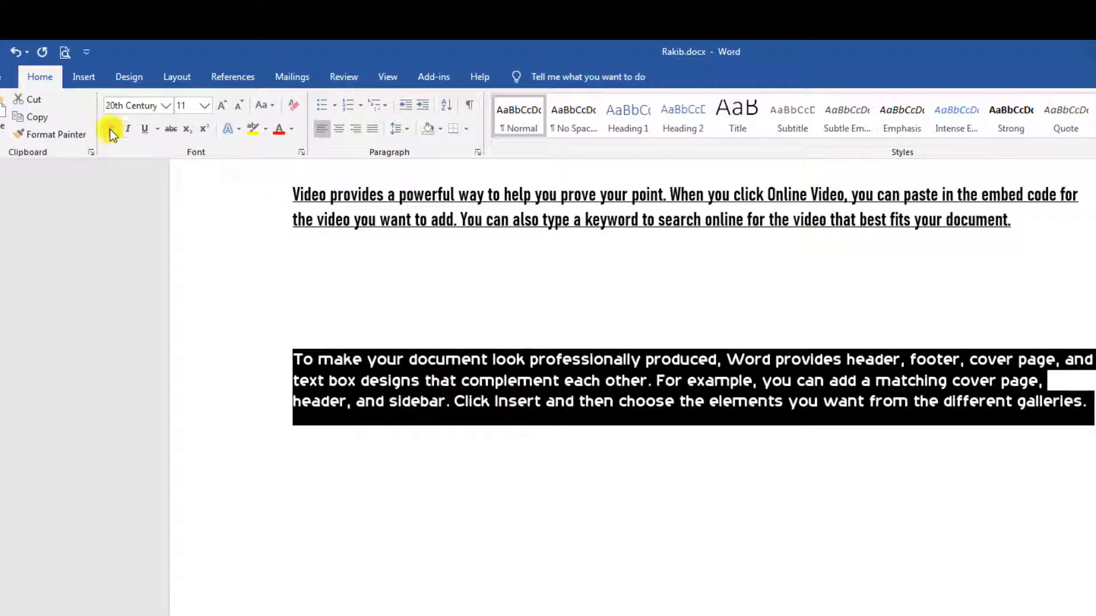
{"action": "left_click", "coordinate": [112, 133]}
{"action": "left_click", "coordinate": [740, 403]}
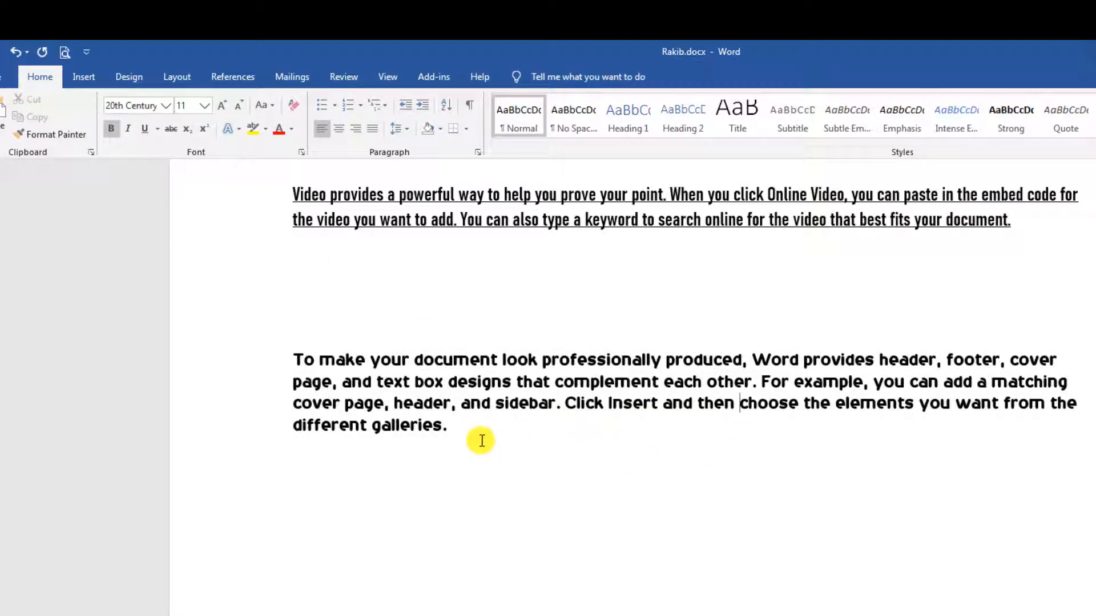
{"action": "left_click_drag", "start_coordinate": [456, 438], "coordinate": [293, 326]}
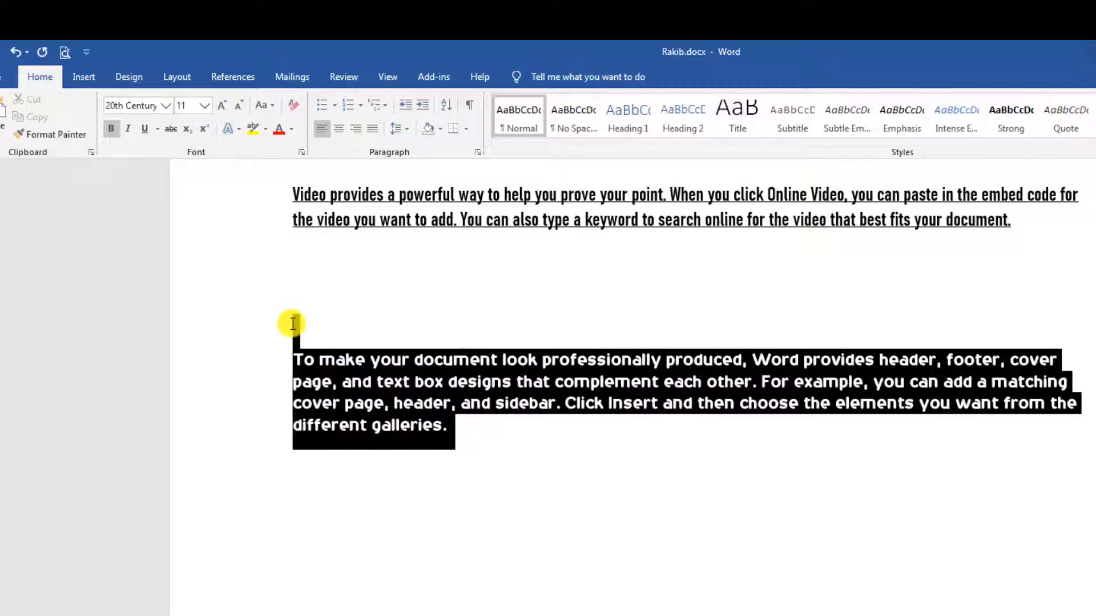
{"action": "left_click", "coordinate": [117, 135]}
{"action": "left_click", "coordinate": [719, 396]}
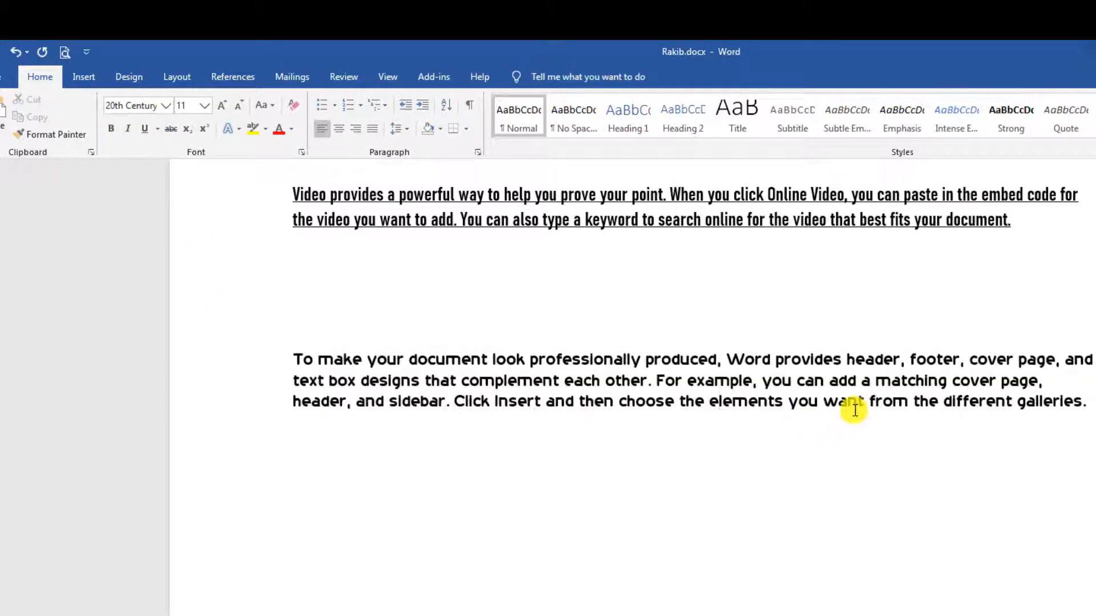
Delete the 'To make your document' paragraph along with its blank lines.
{"action": "scroll", "coordinate": [797, 477], "scroll_direction": "down", "scroll_amount": 5}
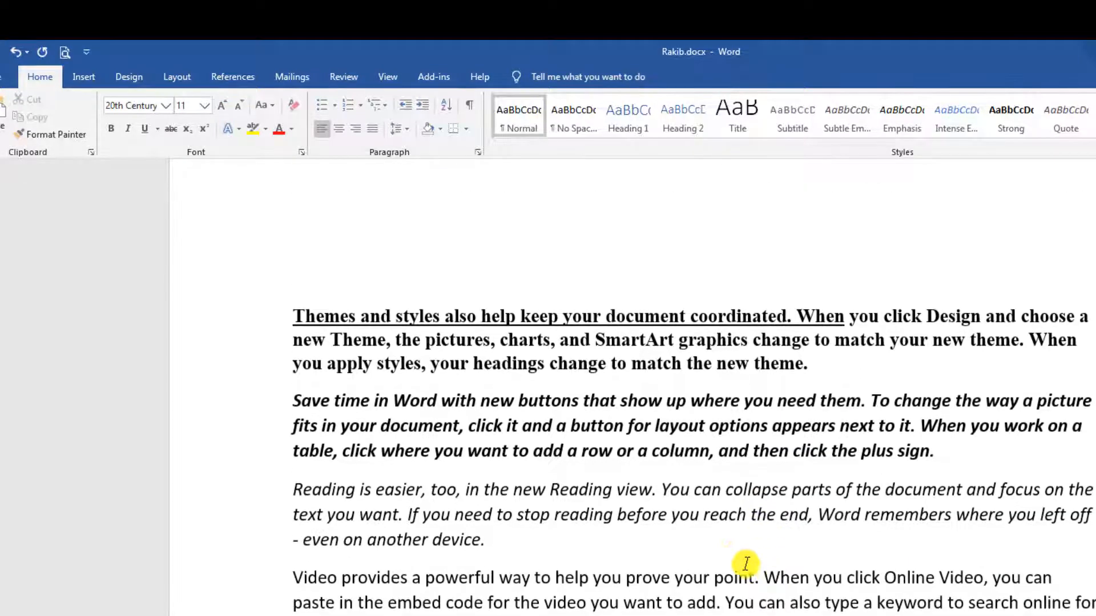
{"action": "left_click", "coordinate": [301, 481]}
{"action": "scroll", "coordinate": [720, 404], "scroll_direction": "up", "scroll_amount": 5}
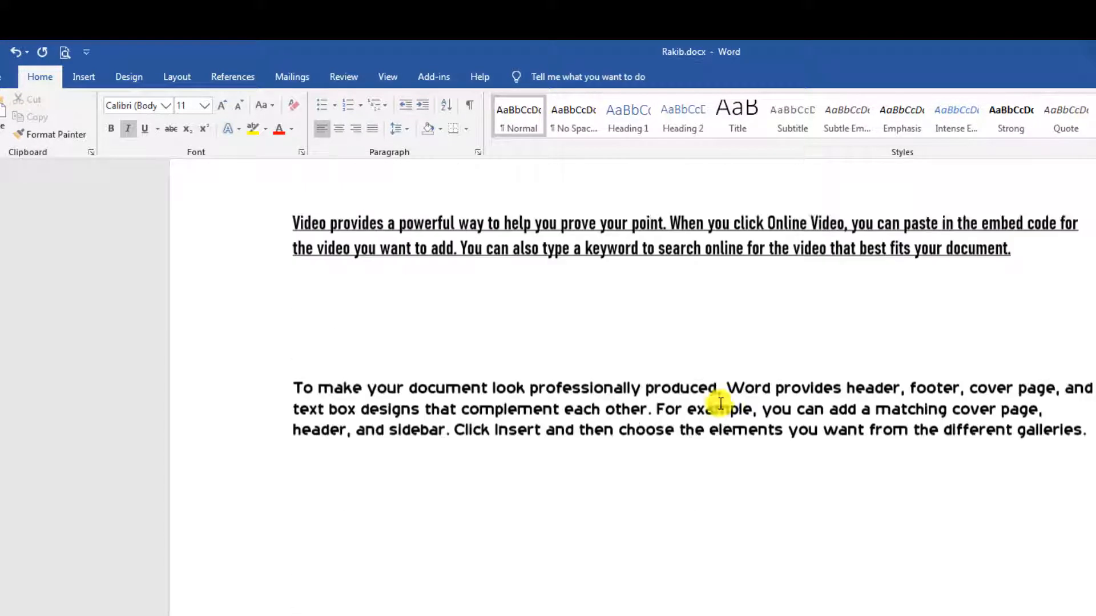
{"action": "scroll", "coordinate": [400, 540], "scroll_direction": "down", "scroll_amount": 4}
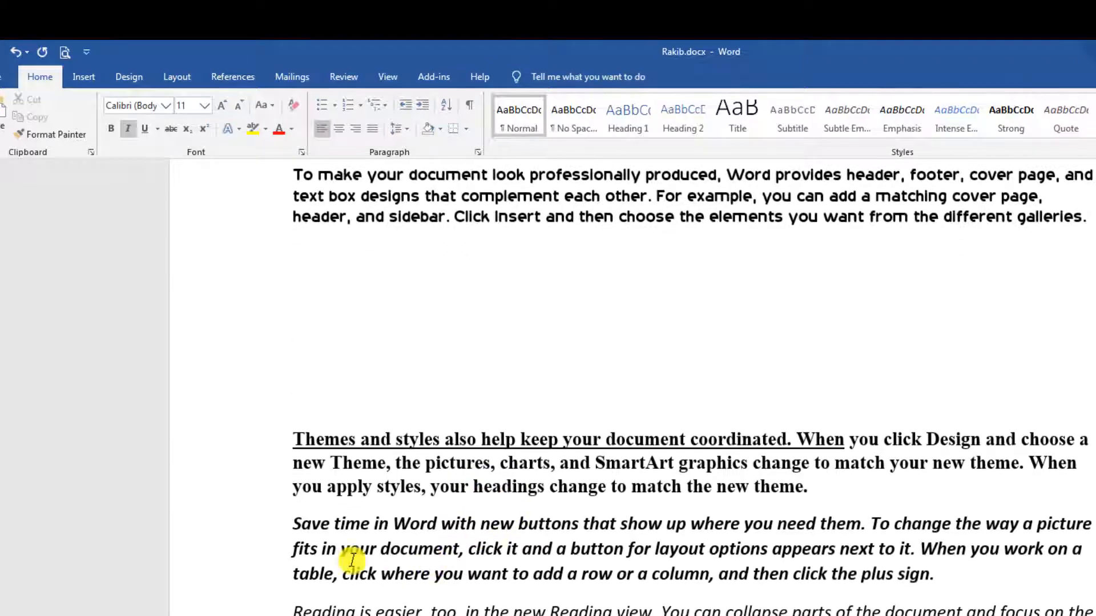
{"action": "scroll", "coordinate": [371, 372], "scroll_direction": "up", "scroll_amount": 3}
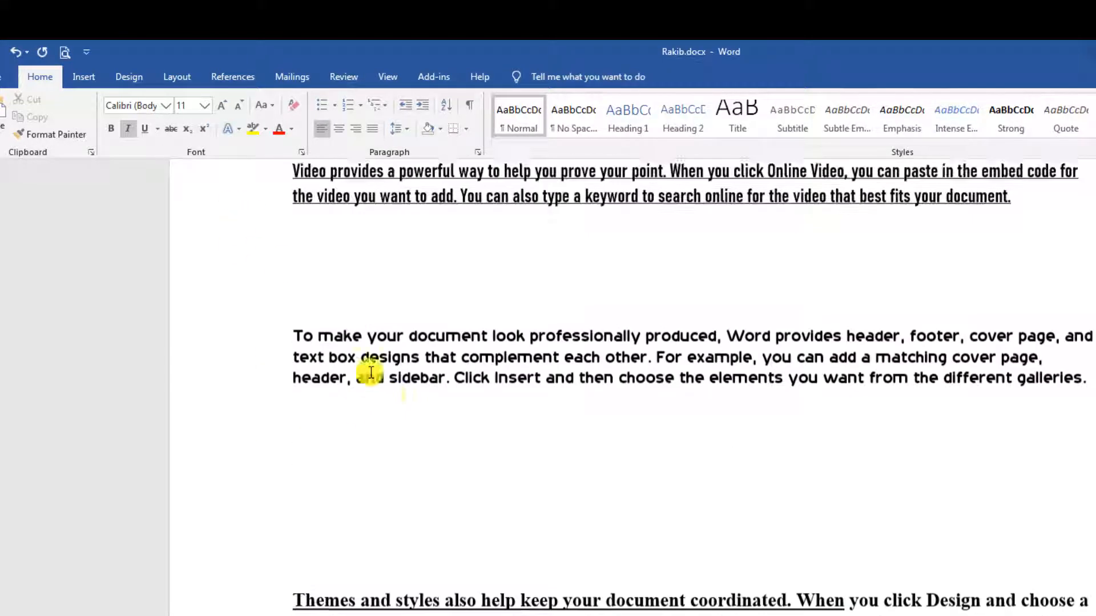
{"action": "scroll", "coordinate": [371, 373], "scroll_direction": "up", "scroll_amount": 1}
{"action": "left_click_drag", "start_coordinate": [812, 589], "coordinate": [296, 331]}
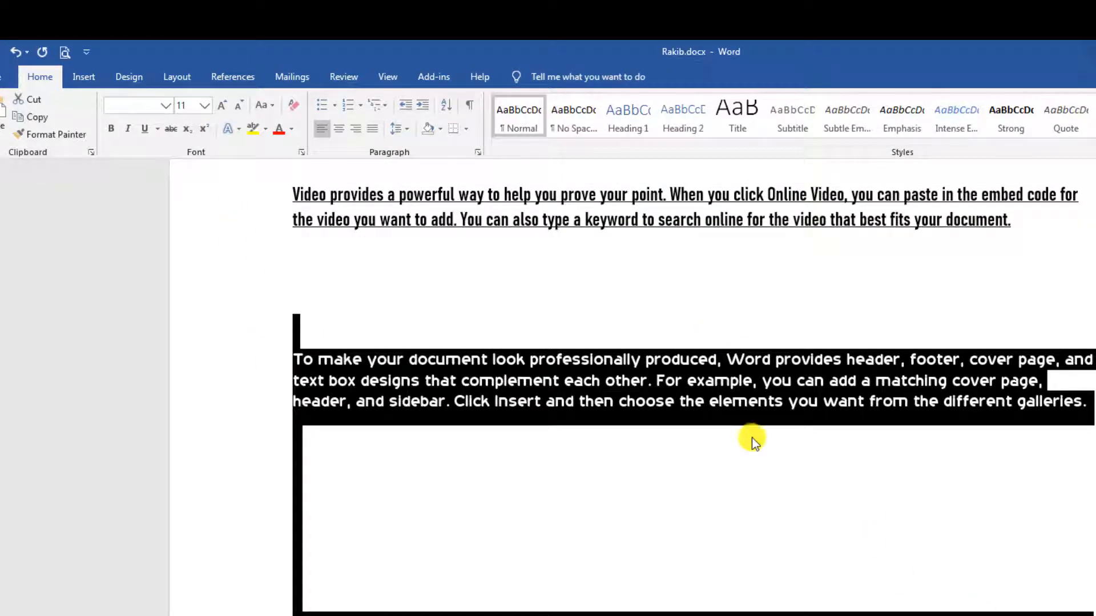
{"action": "key", "text": "Delete"}
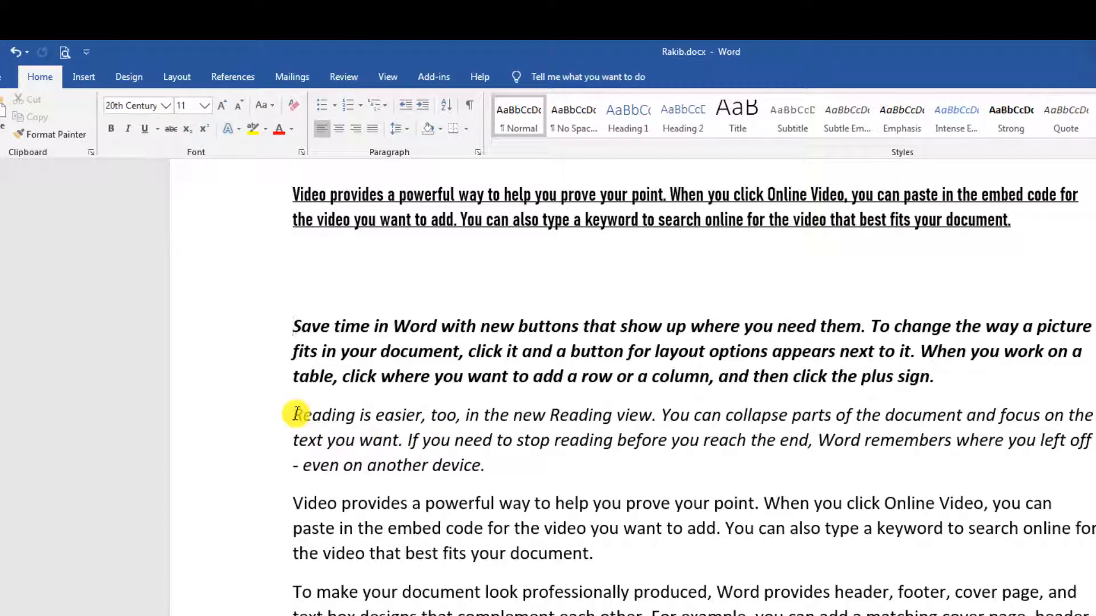
Strike through the sentence 'Reading is easier, too, in the new Reading view.'.
{"action": "left_click_drag", "start_coordinate": [294, 414], "coordinate": [657, 423]}
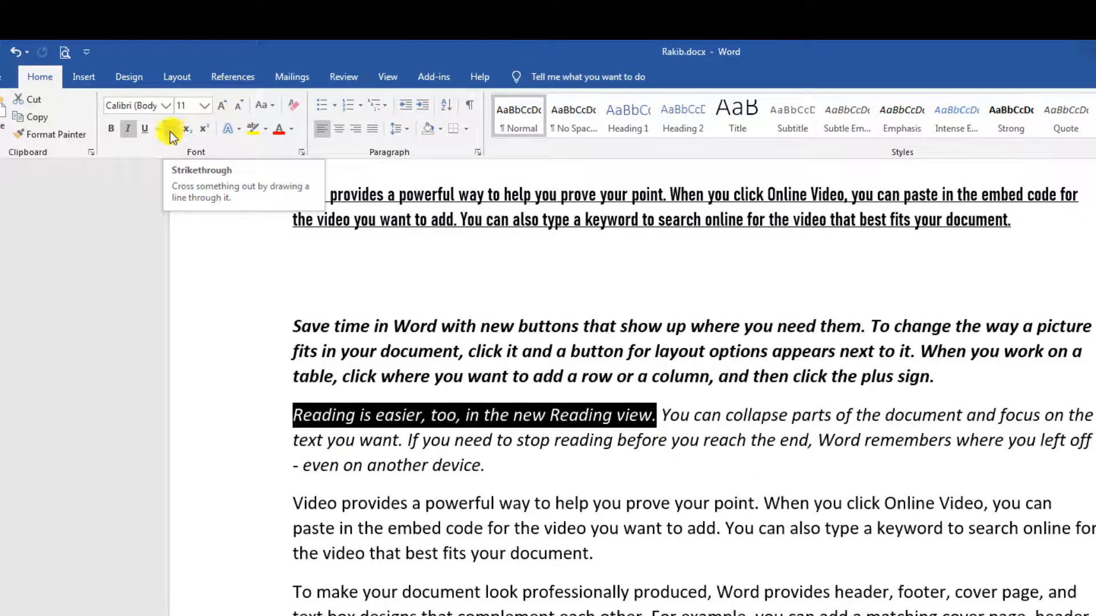
{"action": "left_click", "coordinate": [170, 132]}
{"action": "left_click", "coordinate": [856, 414]}
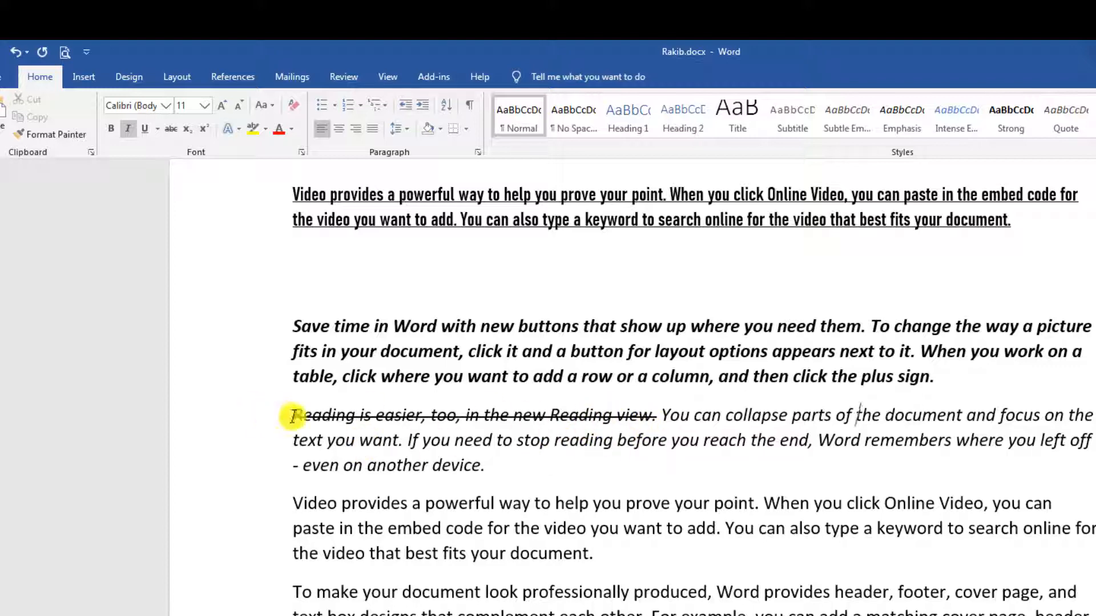
{"action": "left_click_drag", "start_coordinate": [294, 415], "coordinate": [652, 412]}
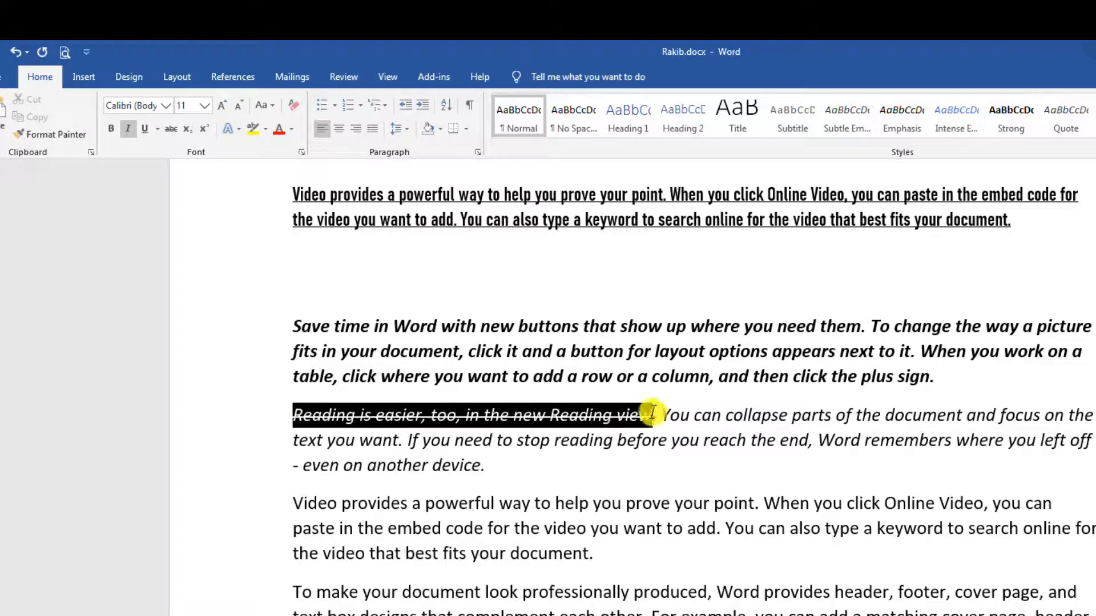
{"action": "left_click", "coordinate": [789, 439]}
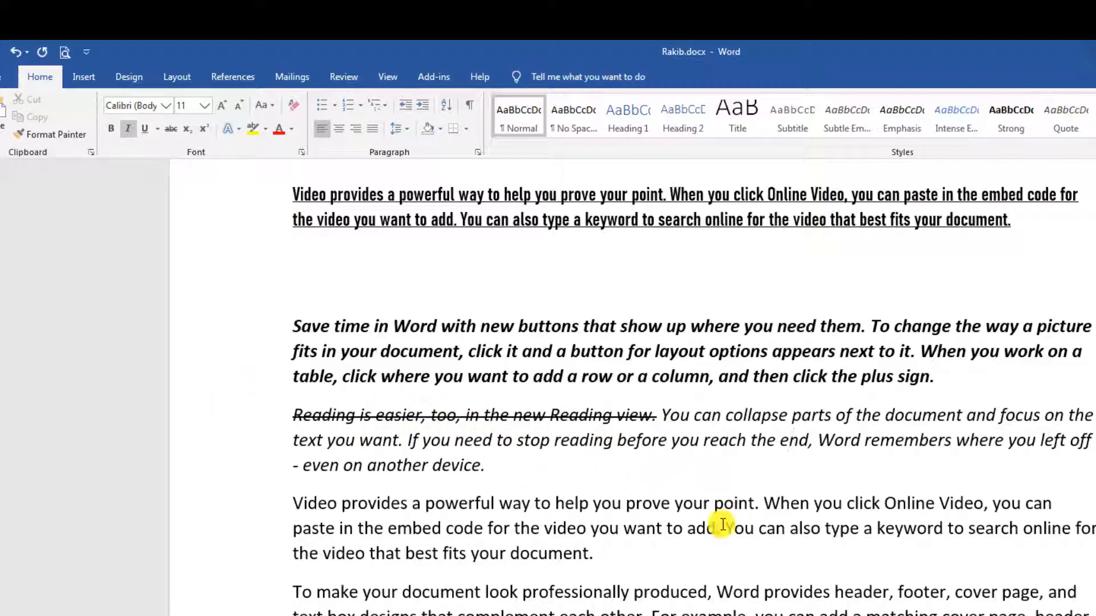
{"action": "scroll", "coordinate": [723, 525], "scroll_direction": "up", "scroll_amount": 3}
On the empty line, switch off underline, set Times New Roman, and start the formula with A2.
{"action": "left_click", "coordinate": [320, 379]}
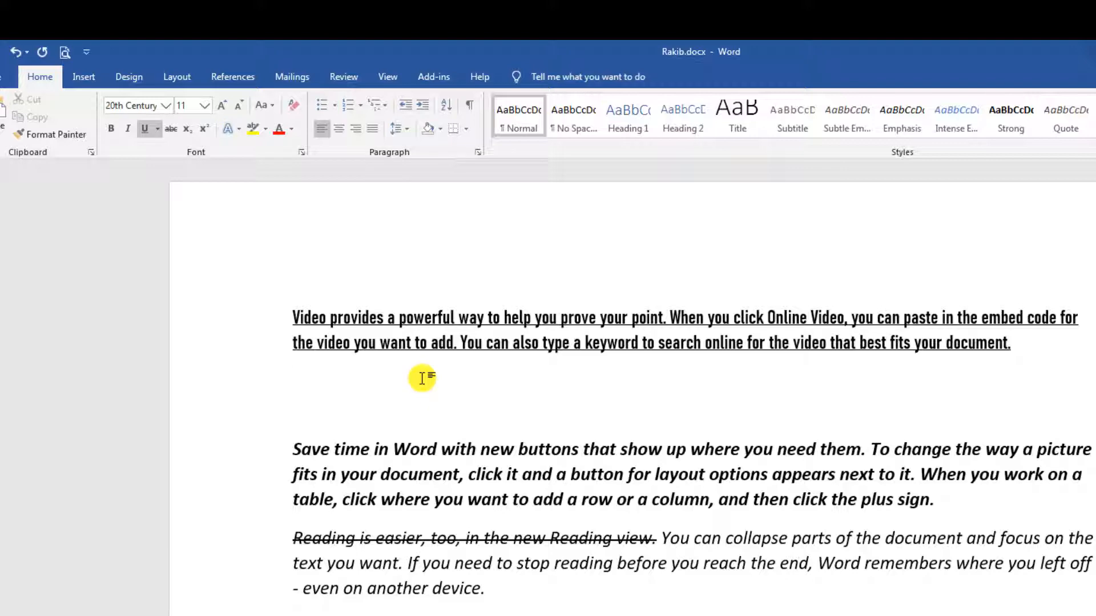
{"action": "key", "text": "BackSpace"}
{"action": "type", "text": "A2"}
{"action": "key", "text": "BackSpace"}
{"action": "key", "text": "BackSpace"}
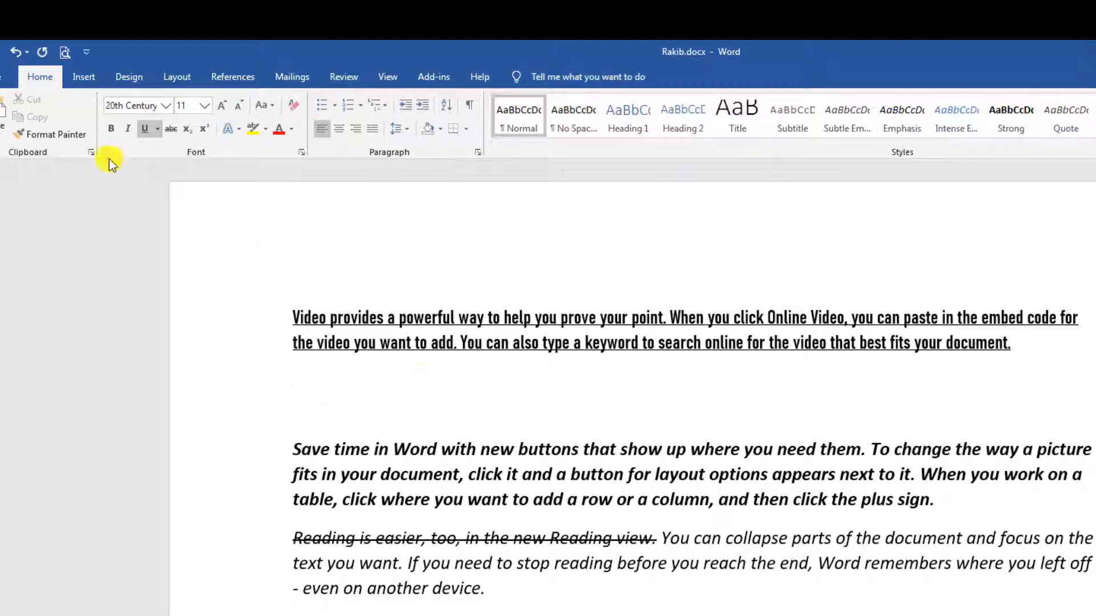
{"action": "left_click", "coordinate": [159, 128]}
{"action": "left_click", "coordinate": [145, 127]}
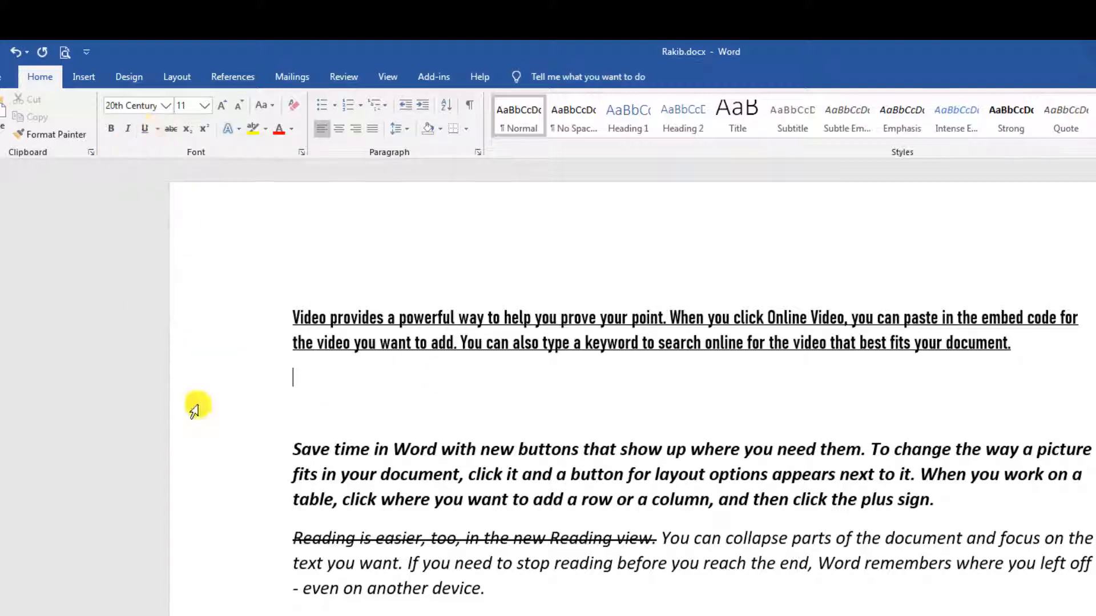
{"action": "left_click", "coordinate": [167, 105]}
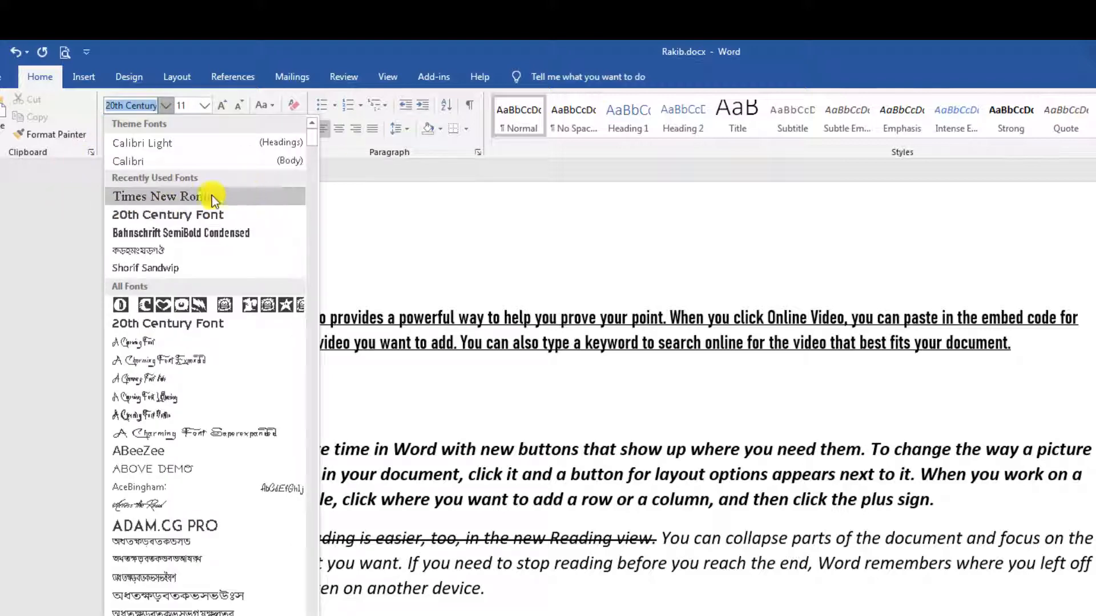
{"action": "left_click", "coordinate": [197, 197]}
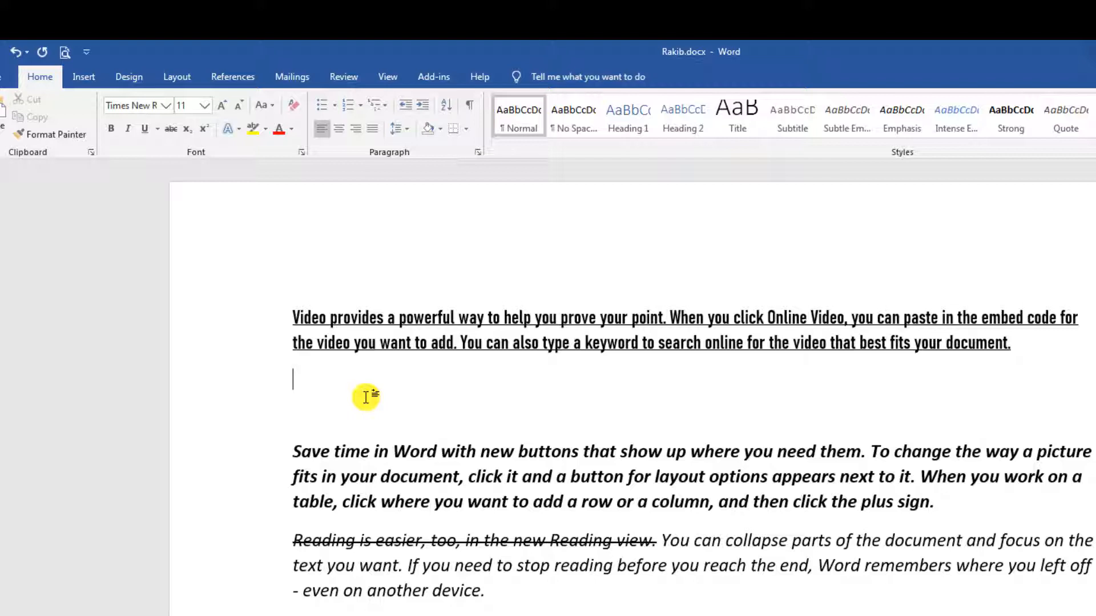
{"action": "key", "text": "shift+F3"}
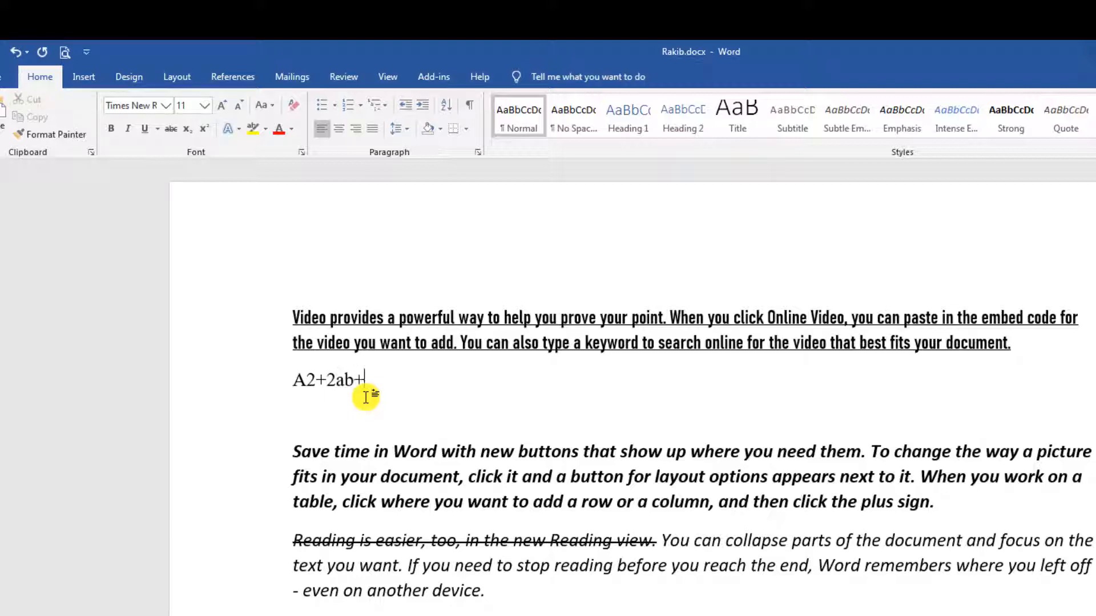
Finish the expansion as a2+2ab+b2, making the leading A lowercase.
{"action": "type", "text": "2"}
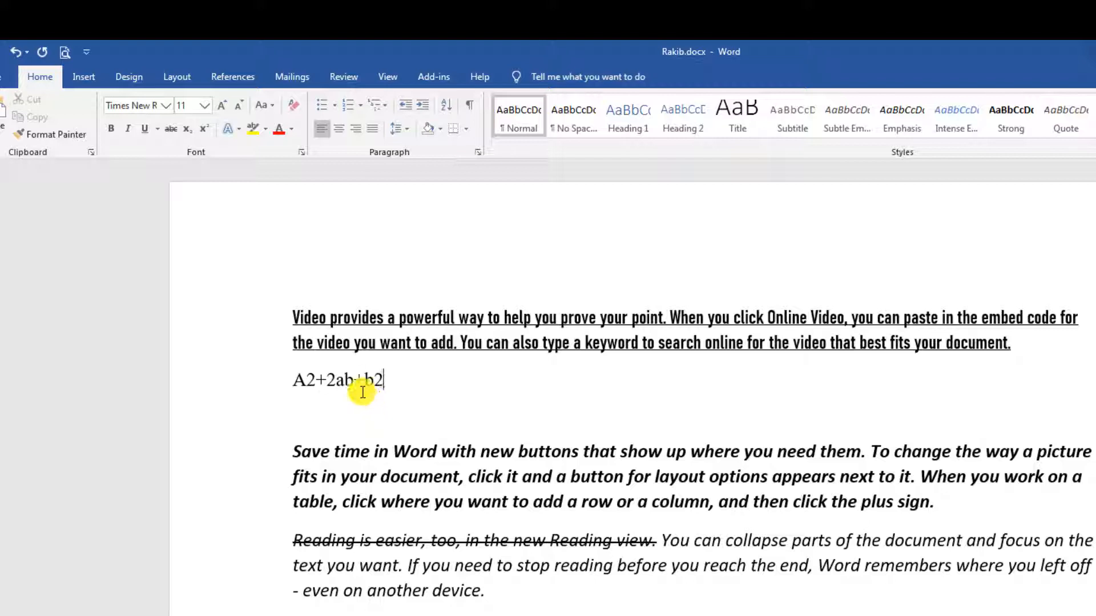
{"action": "left_click_drag", "start_coordinate": [293, 381], "coordinate": [302, 383]}
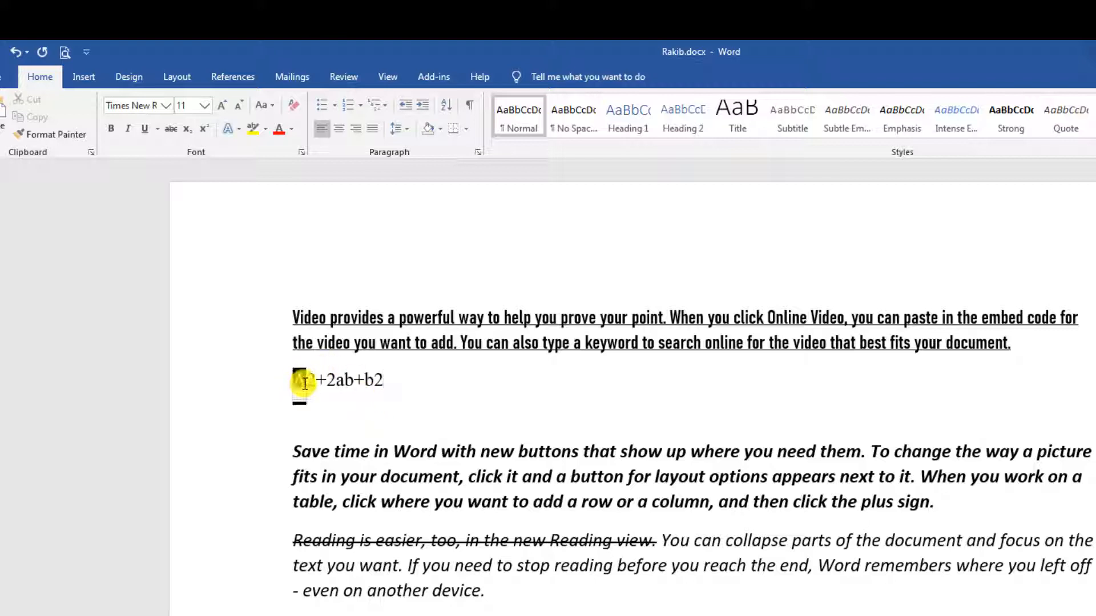
{"action": "type", "text": "a"}
{"action": "left_click", "coordinate": [349, 380]}
{"action": "left_click", "coordinate": [380, 380]}
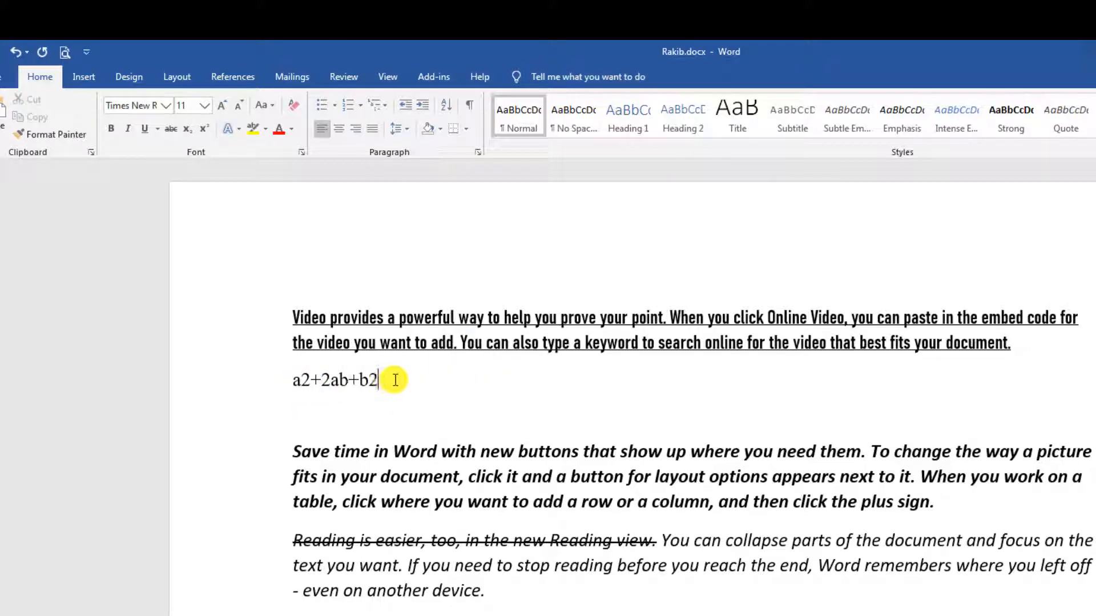
Add '(a+b)2 =' at the start of the formula line.
{"action": "left_click", "coordinate": [295, 380]}
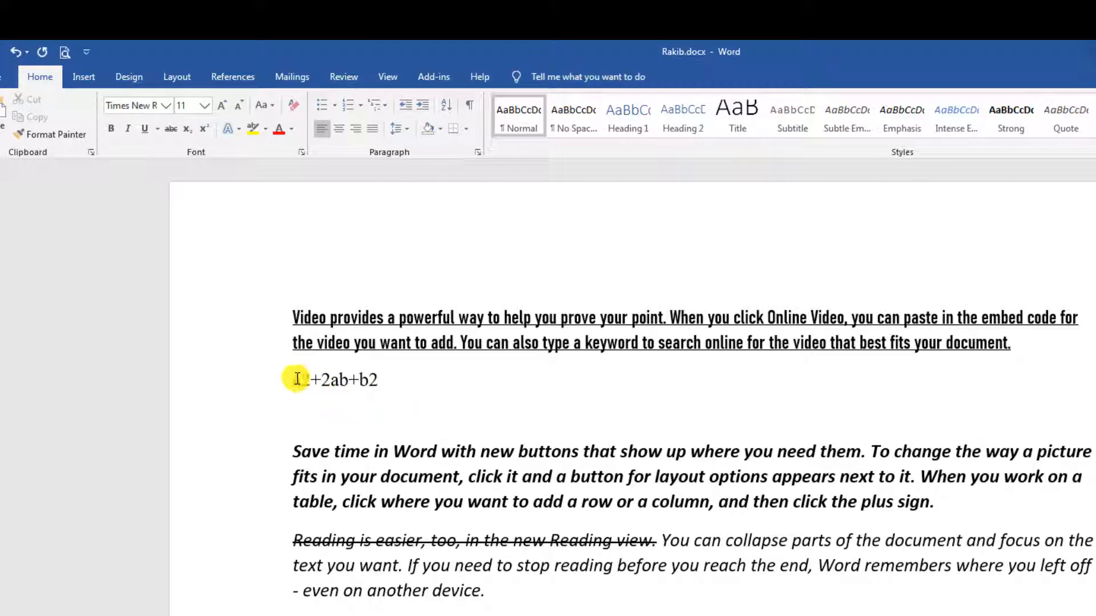
{"action": "type", "text": "9"}
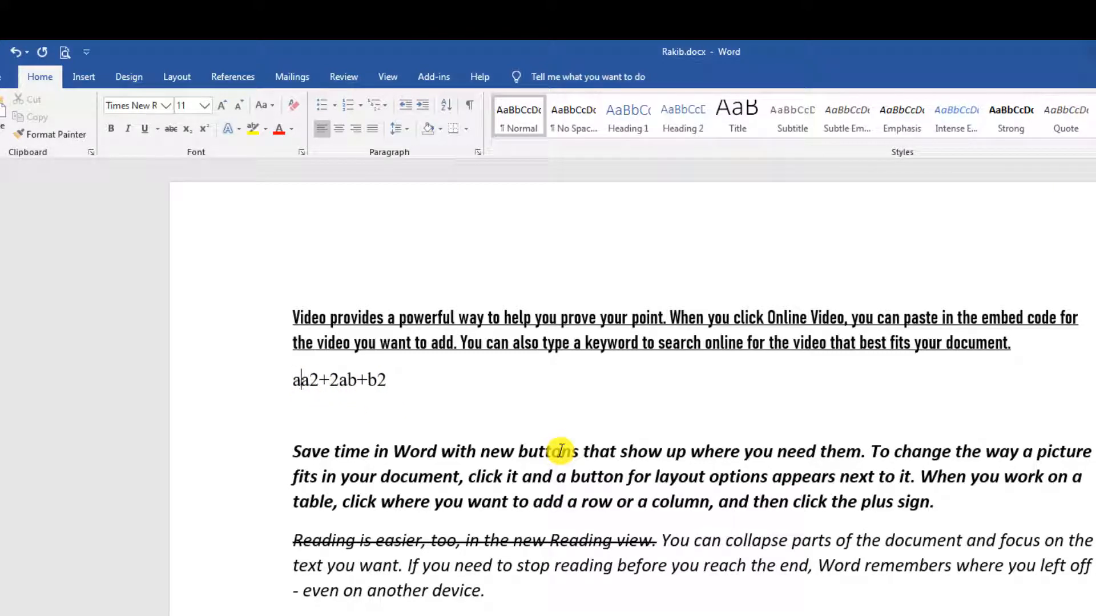
{"action": "key", "text": "BackSpace"}
{"action": "type", "text": "(a"}
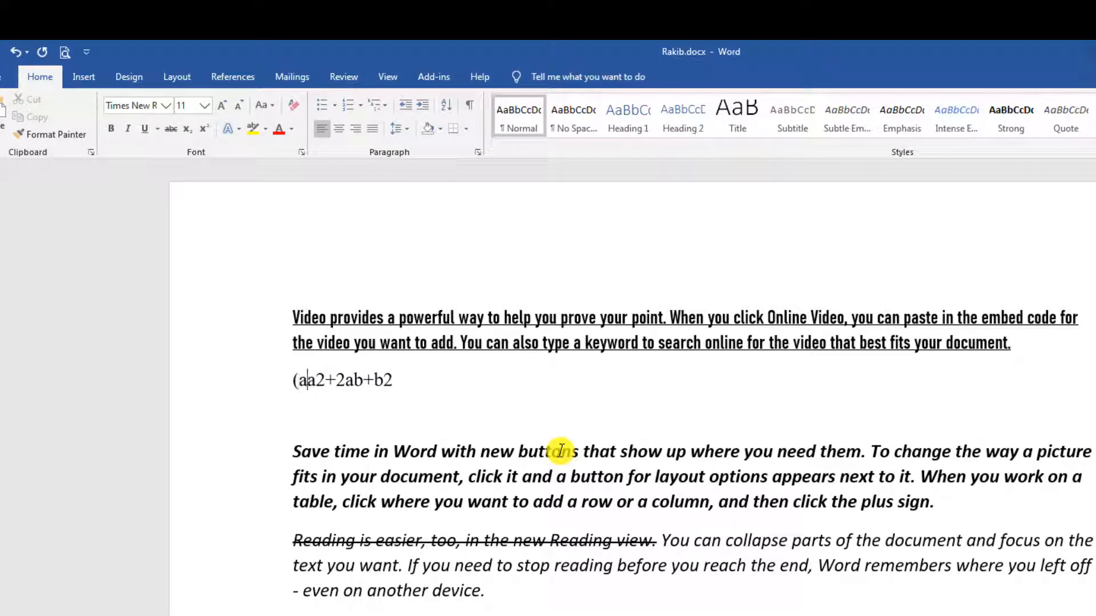
{"action": "type", "text": "+b)2"}
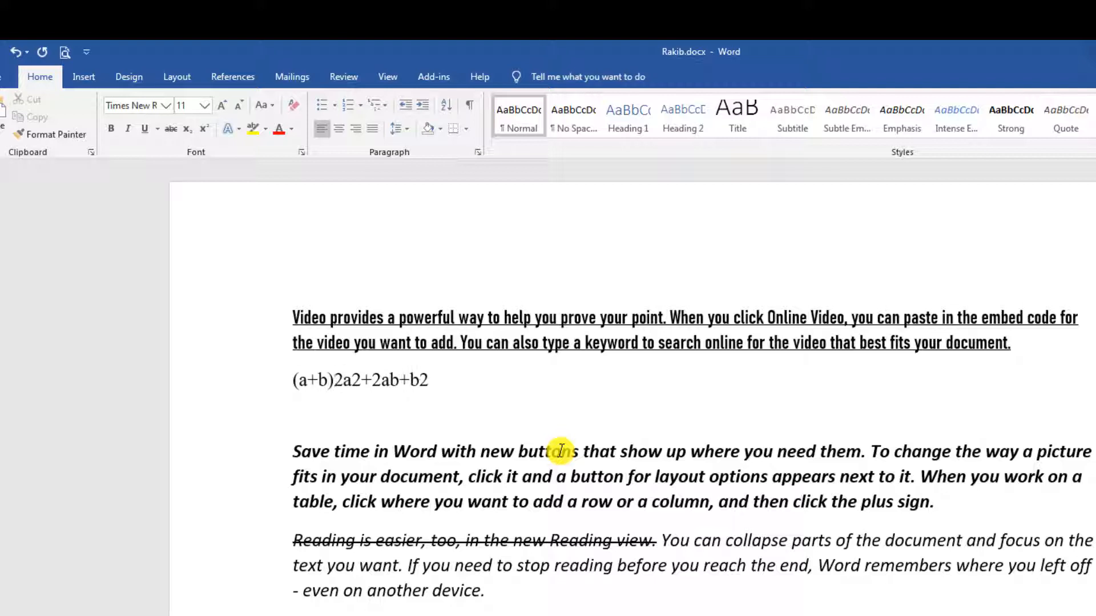
{"action": "type", "text": " ="}
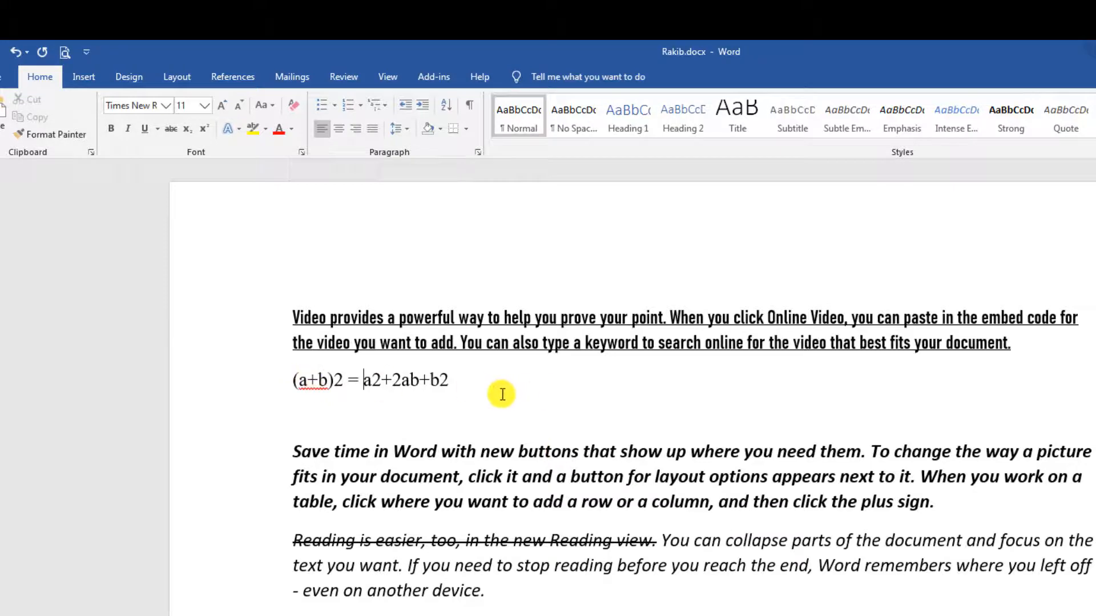
{"action": "scroll", "coordinate": [503, 394], "scroll_direction": "up", "scroll_amount": 4}
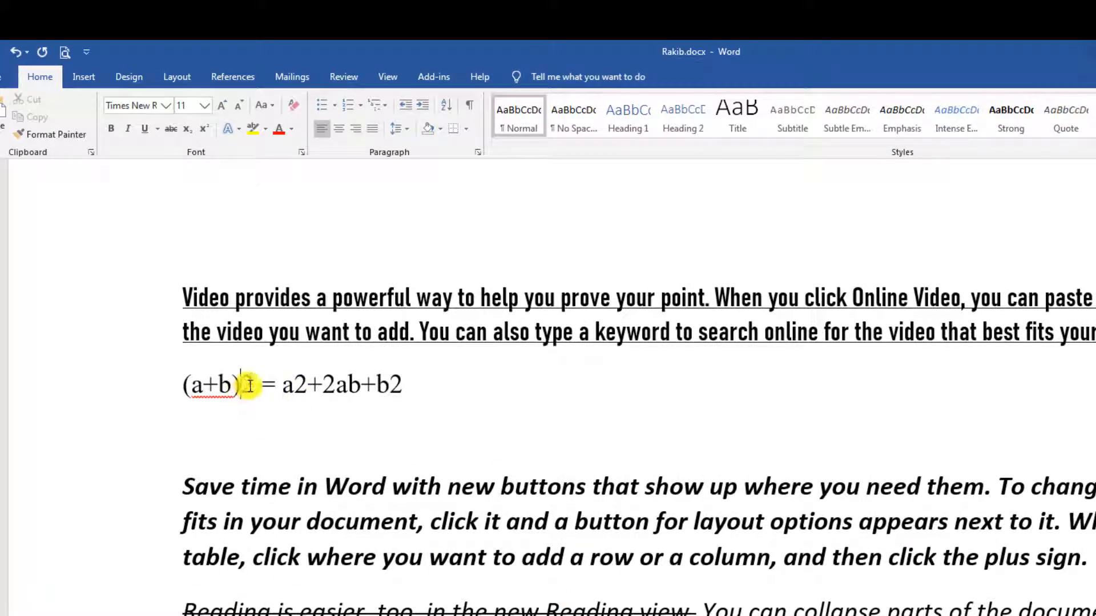
Make the 2 after (a+b) a superscript.
{"action": "left_click_drag", "start_coordinate": [239, 384], "coordinate": [310, 384]}
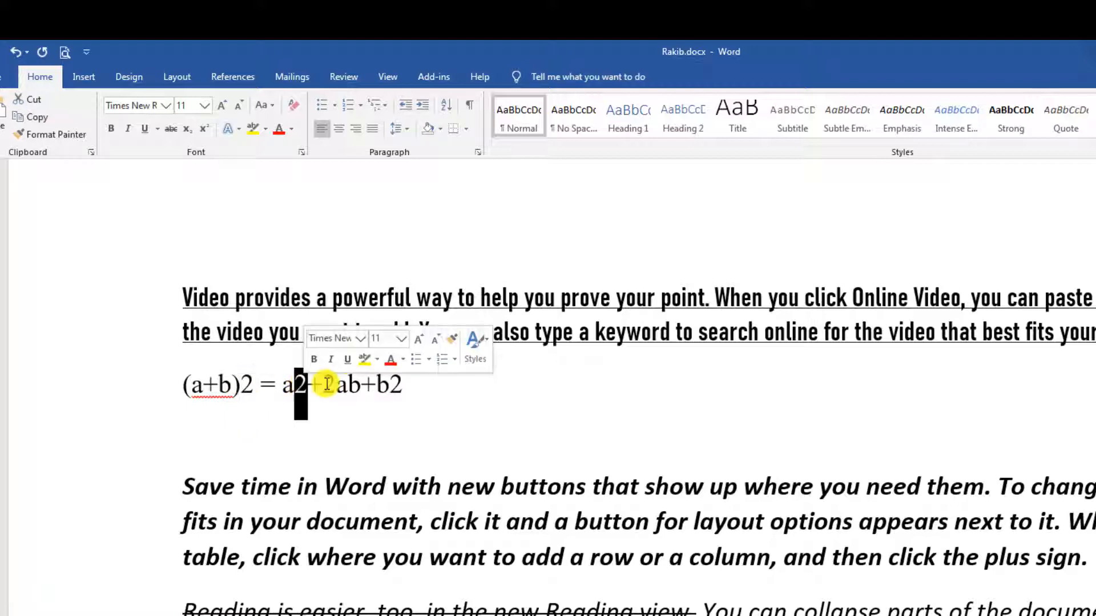
{"action": "left_click", "coordinate": [336, 384]}
{"action": "left_click", "coordinate": [295, 386]}
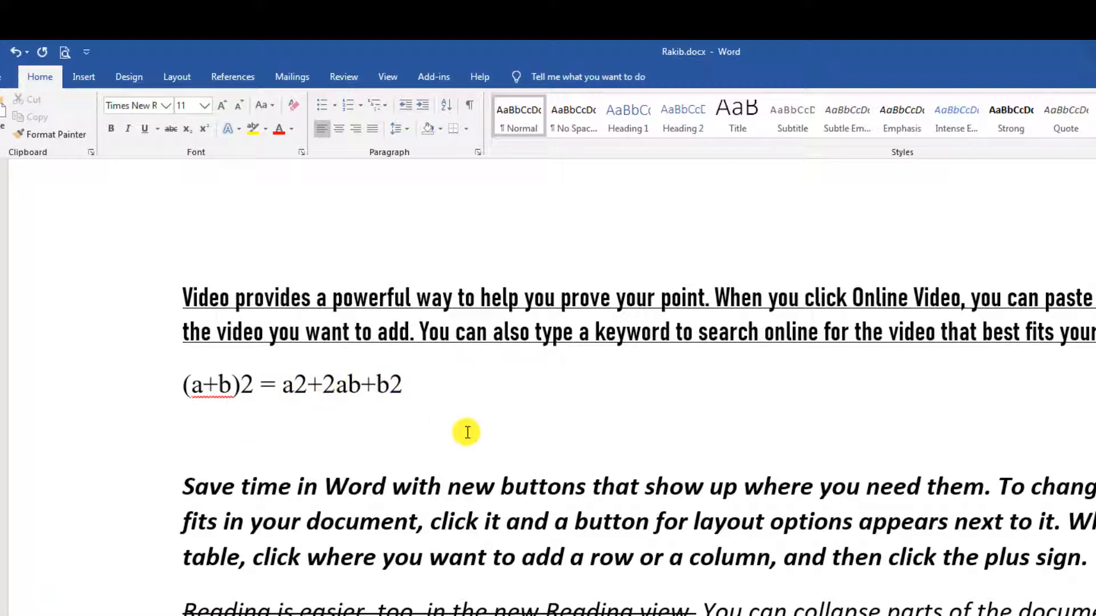
{"action": "scroll", "coordinate": [467, 432], "scroll_direction": "down", "scroll_amount": 1, "text": "ctrl"}
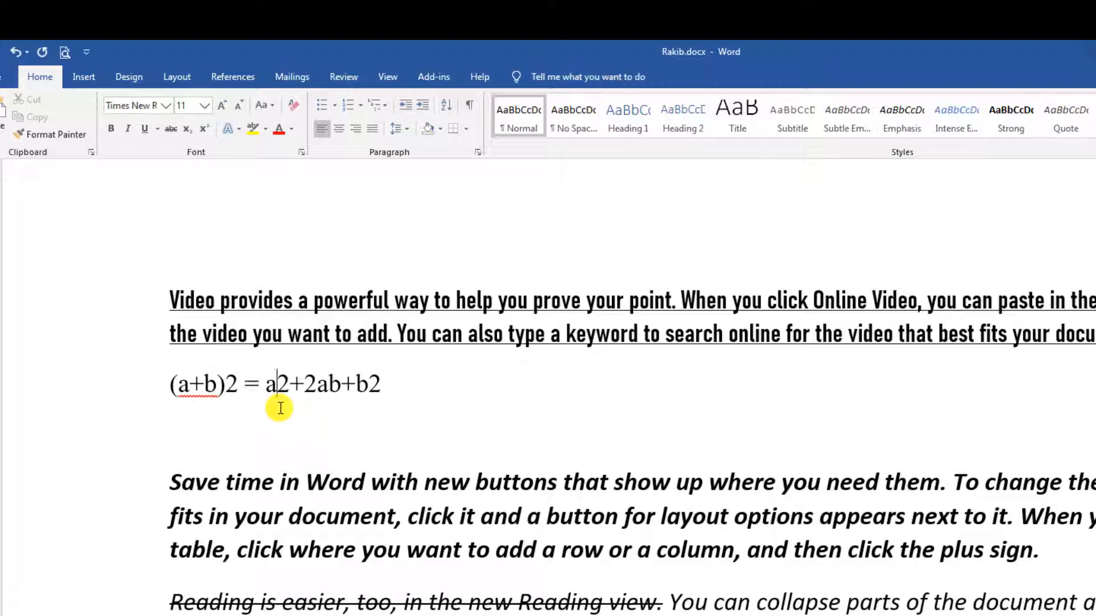
{"action": "left_click", "coordinate": [292, 383]}
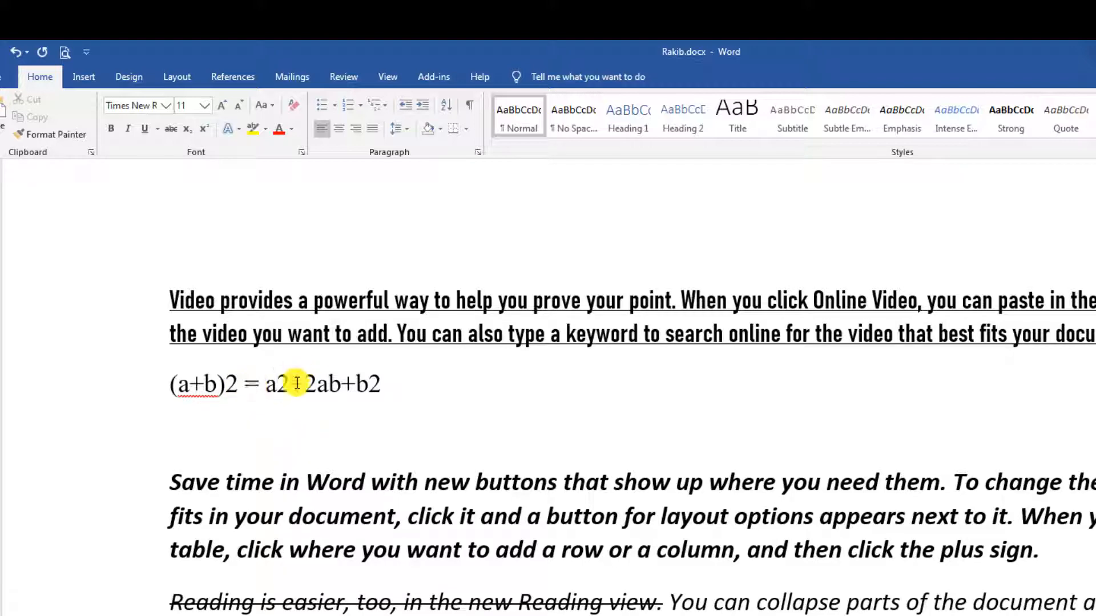
{"action": "left_click", "coordinate": [225, 383]}
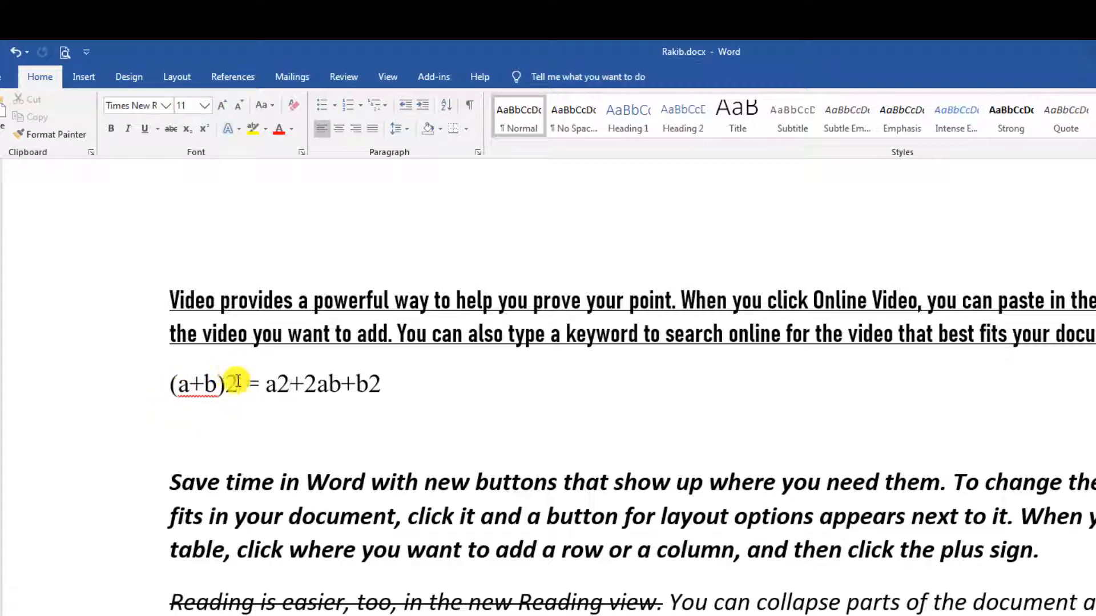
{"action": "left_click_drag", "start_coordinate": [224, 383], "coordinate": [243, 388]}
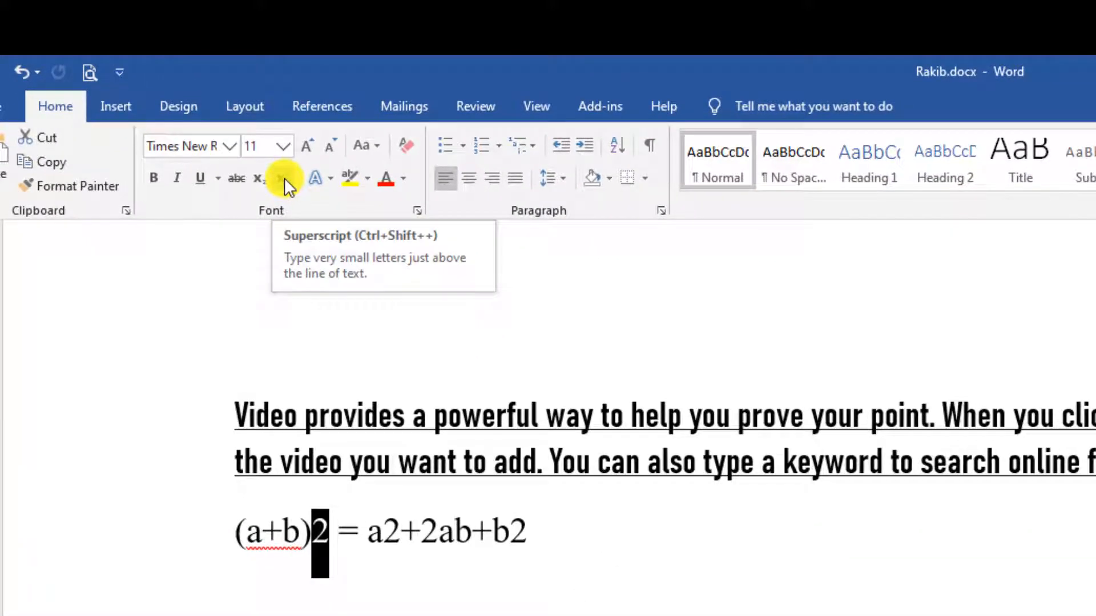
{"action": "left_click", "coordinate": [286, 177]}
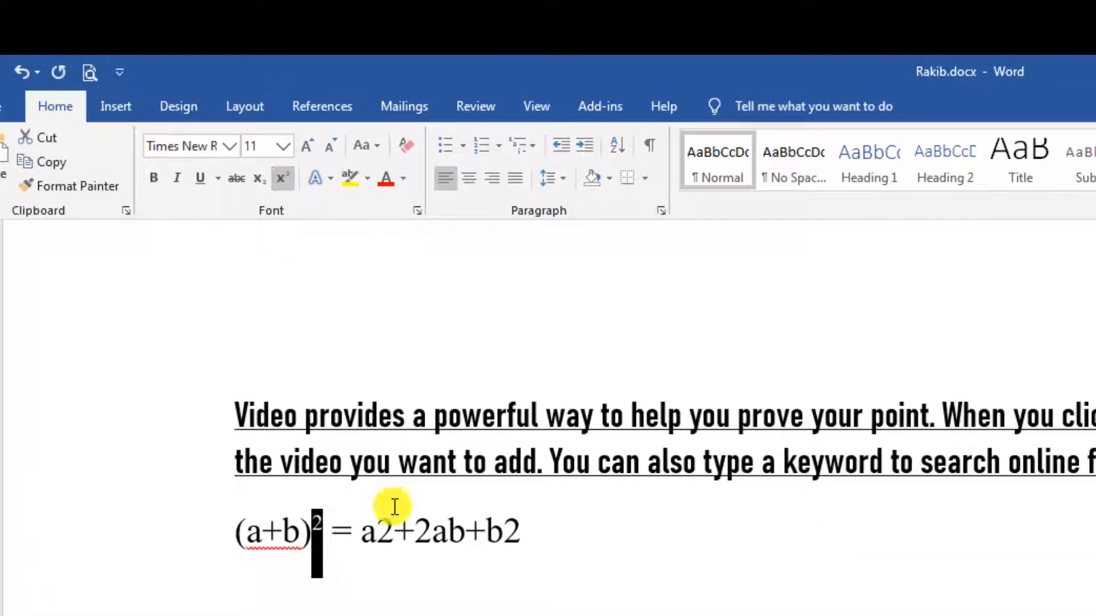
{"action": "left_click", "coordinate": [413, 536]}
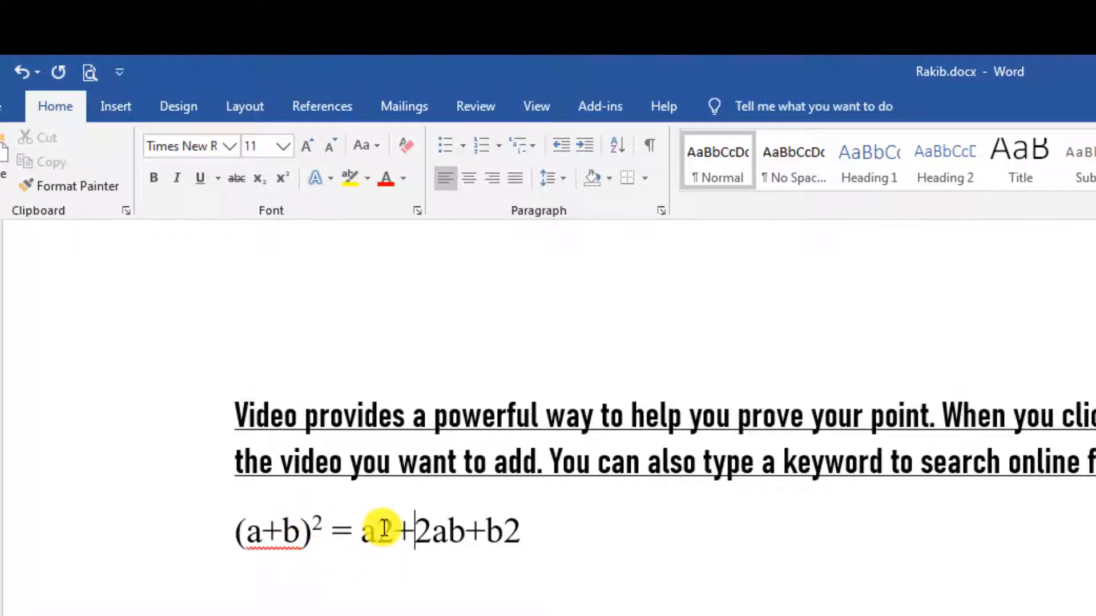
Superscript the 2s after a and after b.
{"action": "left_click_drag", "start_coordinate": [377, 528], "coordinate": [390, 529]}
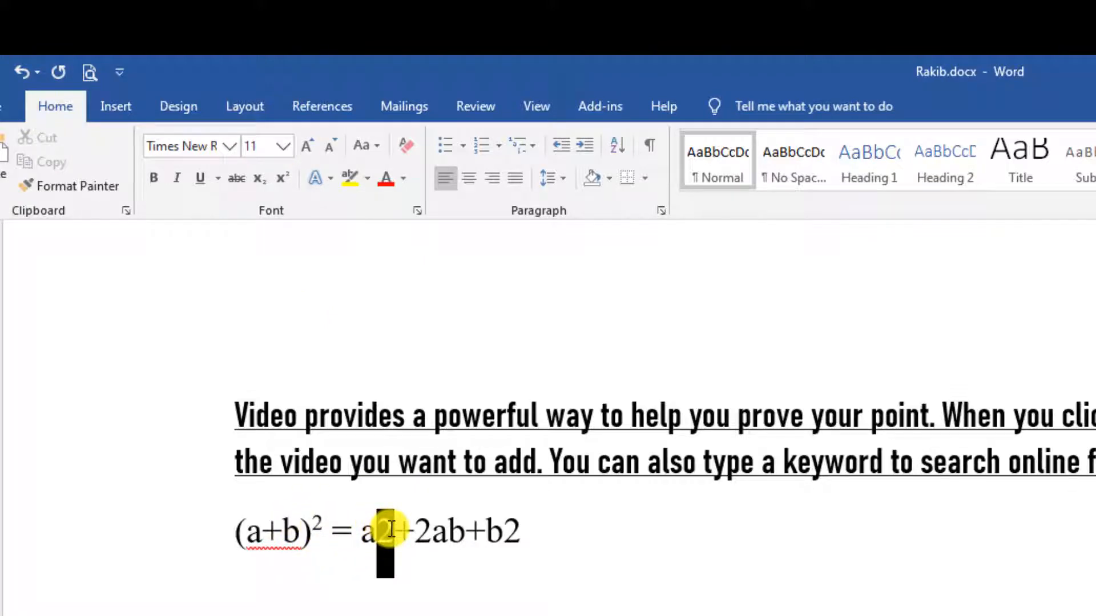
{"action": "left_click", "coordinate": [282, 178]}
{"action": "left_click_drag", "start_coordinate": [496, 531], "coordinate": [513, 530]}
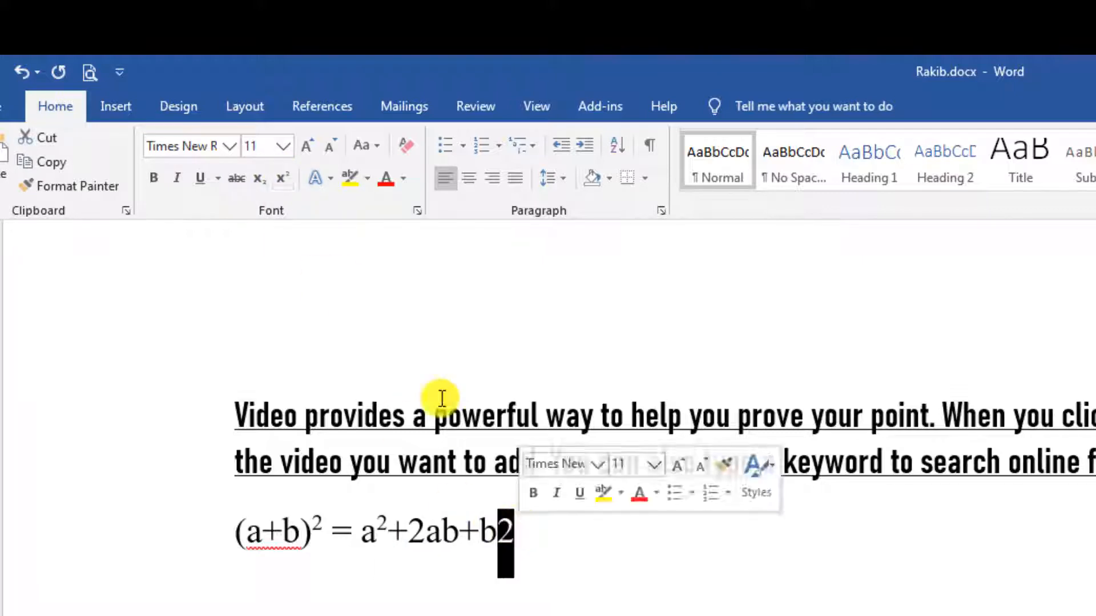
{"action": "left_click", "coordinate": [278, 181]}
{"action": "left_click", "coordinate": [580, 509]}
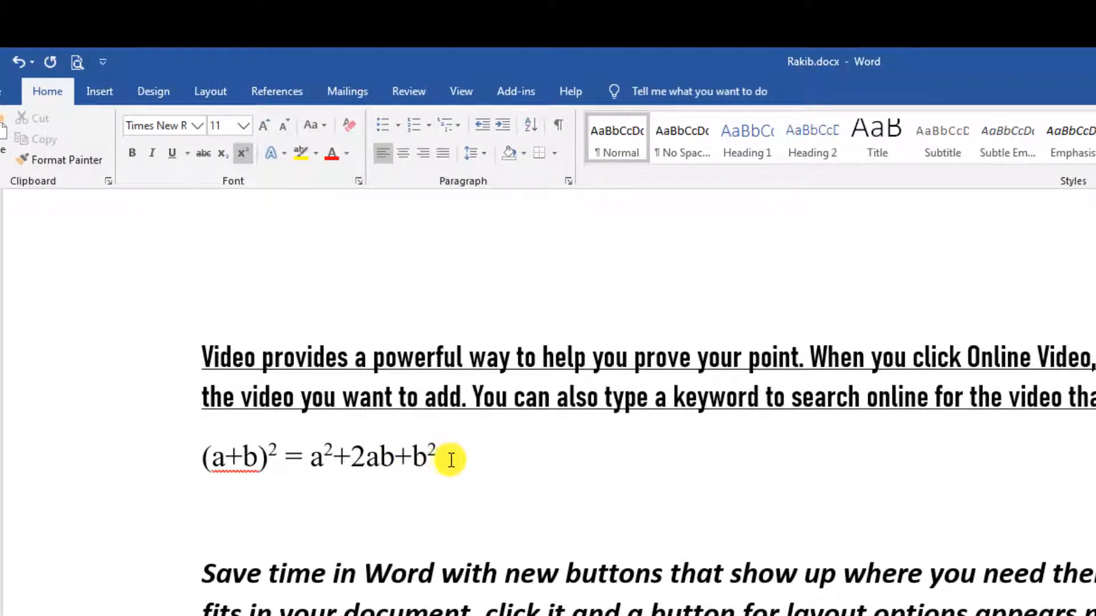
Type 'dfgkdflklsadkfl' below the equation and turn off superscript on it.
{"action": "left_click", "coordinate": [569, 497]}
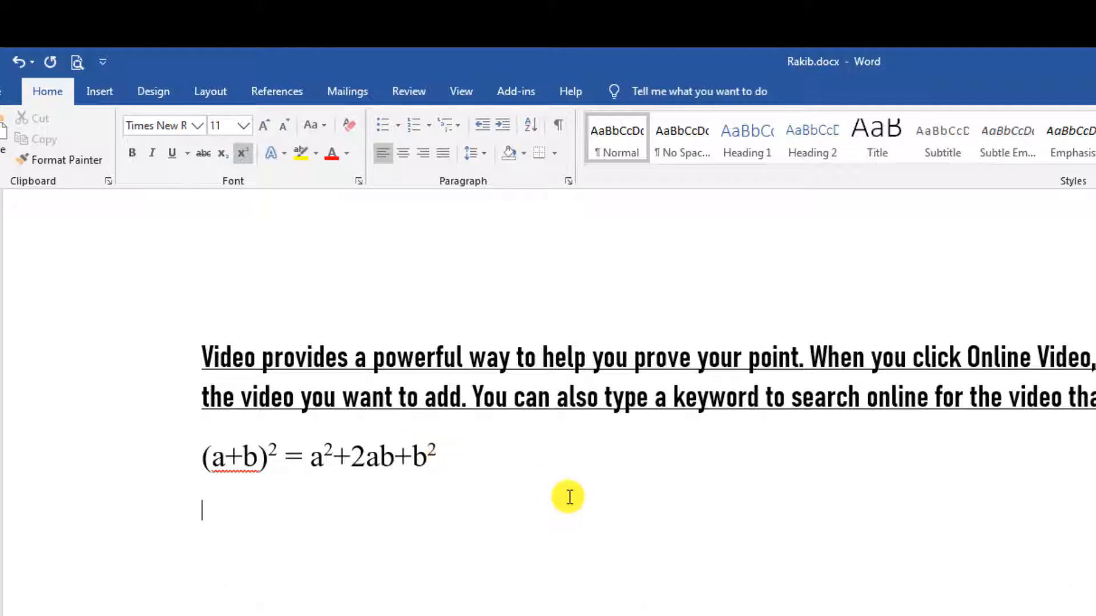
{"action": "type", "text": "dfgkdflklsadkfl"}
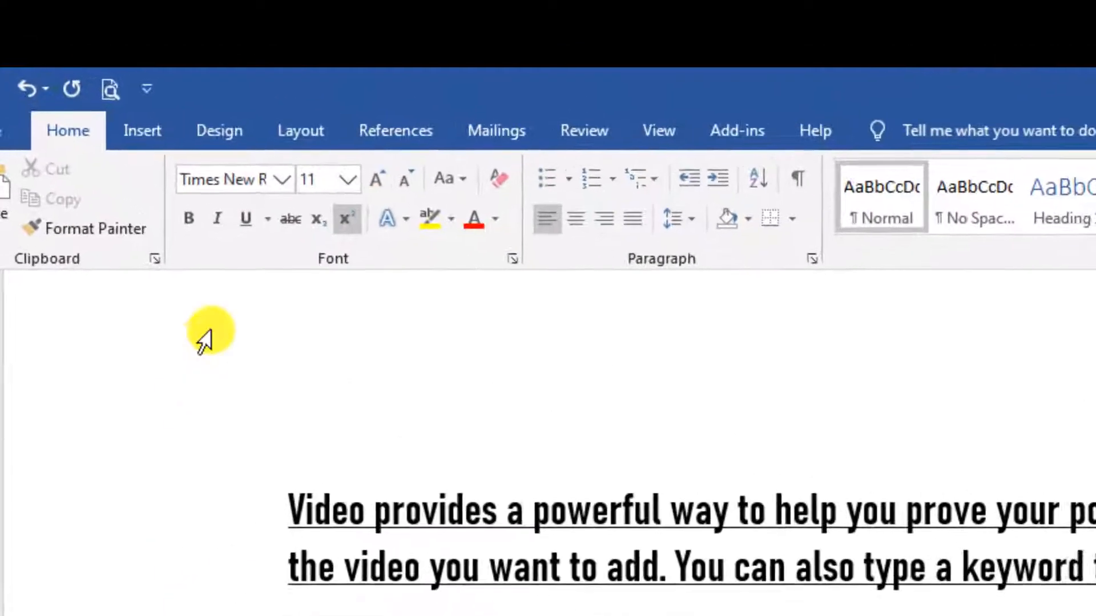
{"action": "left_click", "coordinate": [368, 237]}
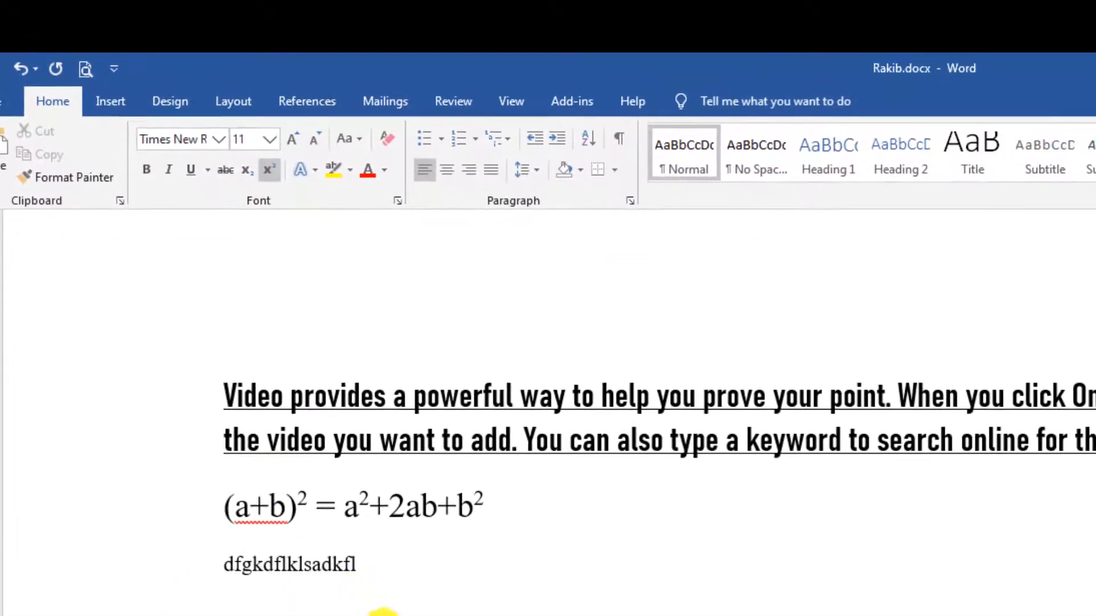
{"action": "left_click_drag", "start_coordinate": [363, 565], "coordinate": [225, 575]}
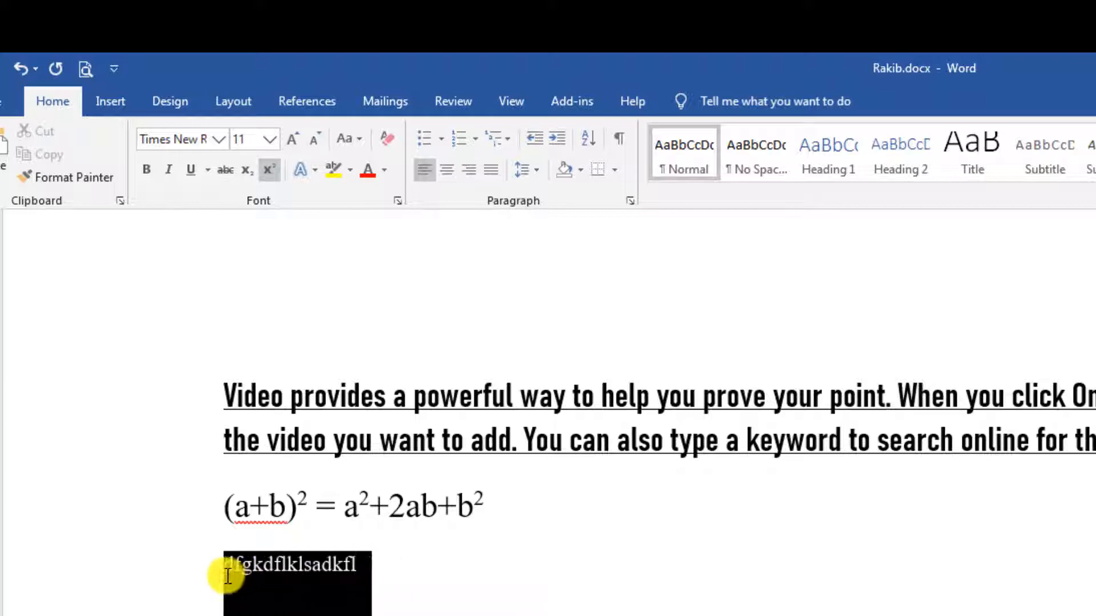
{"action": "left_click", "coordinate": [269, 170]}
{"action": "left_click", "coordinate": [435, 584]}
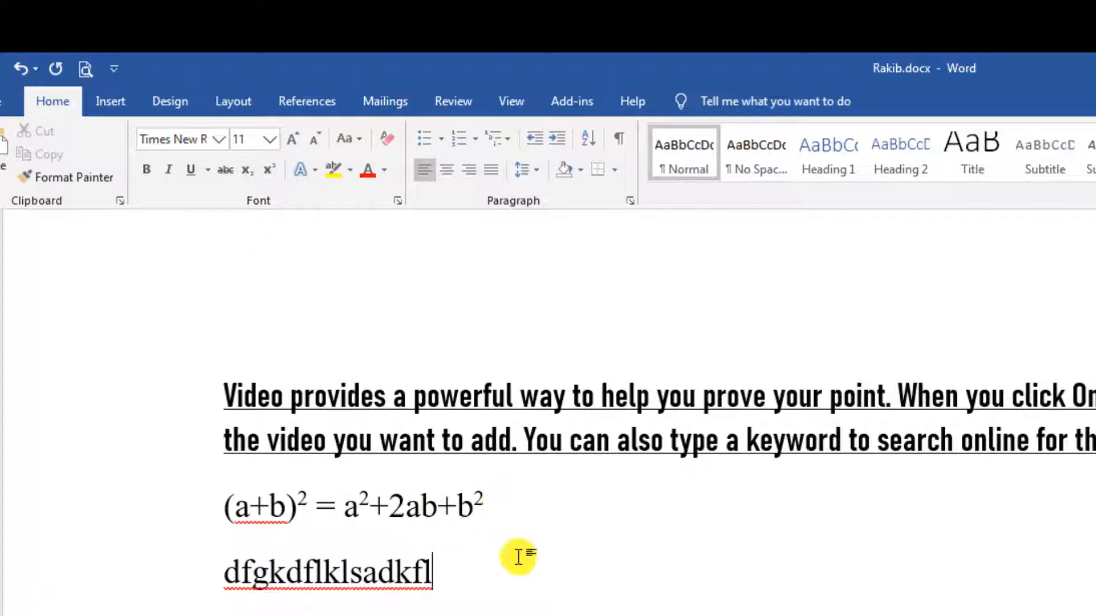
Add an empty line below the placeholder text.
{"action": "left_click", "coordinate": [521, 521]}
{"action": "key", "text": "Return"}
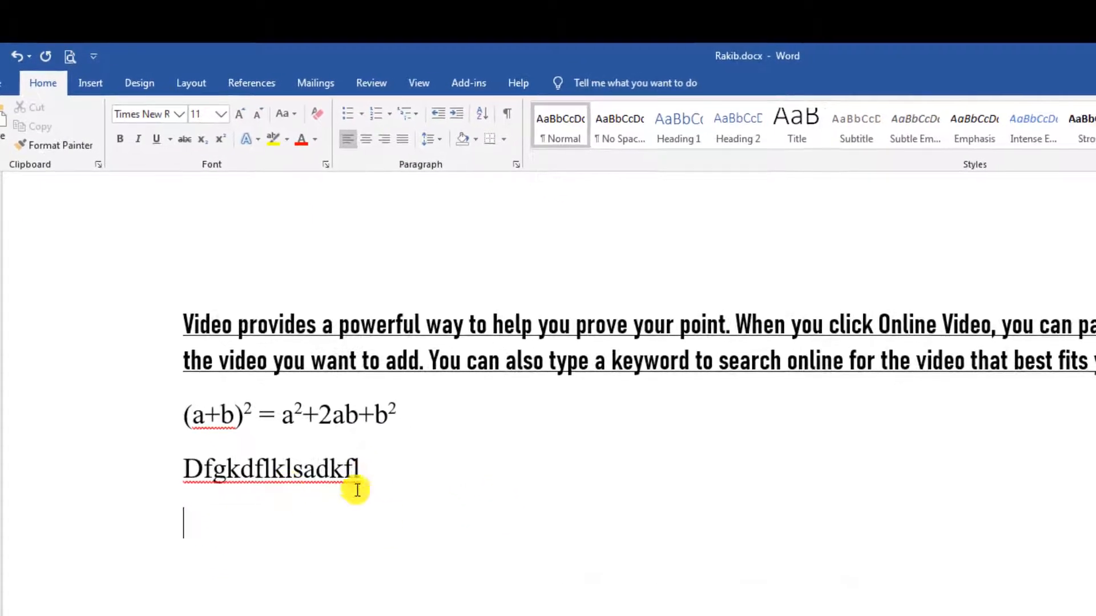
{"action": "left_click_drag", "start_coordinate": [187, 412], "coordinate": [435, 421]}
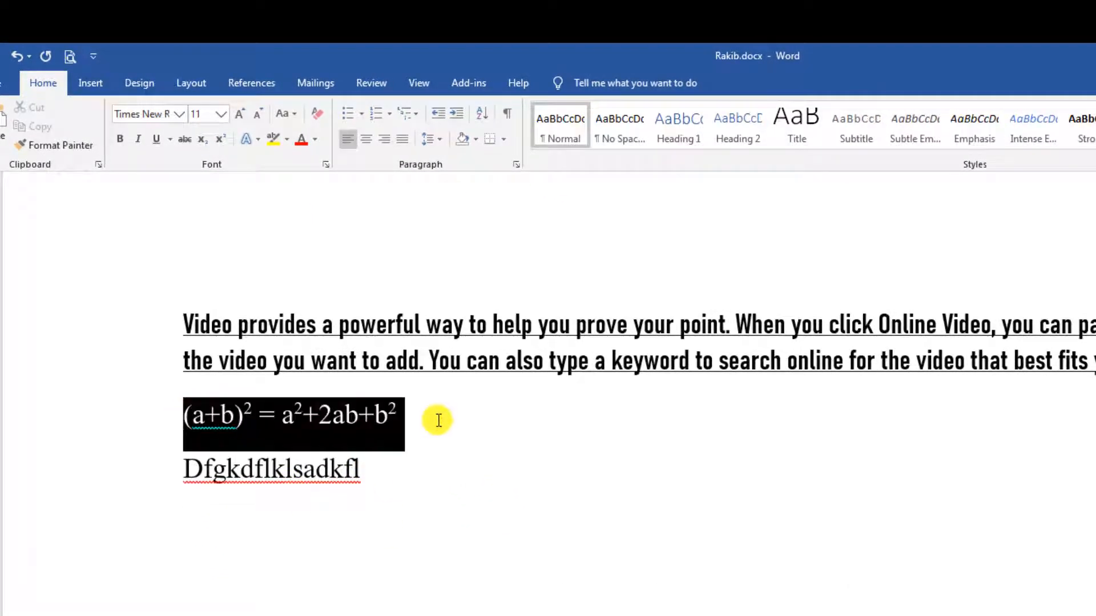
{"action": "left_click", "coordinate": [310, 513]}
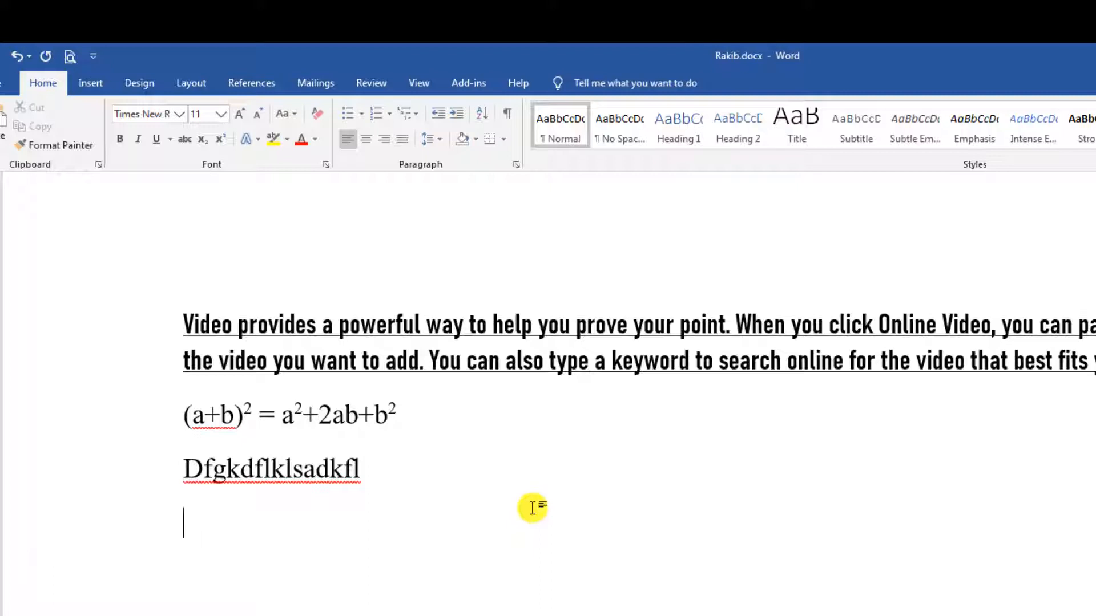
Type H2SO4, then H2O on the next line, as plain text.
{"action": "type", "text": "H2S"}
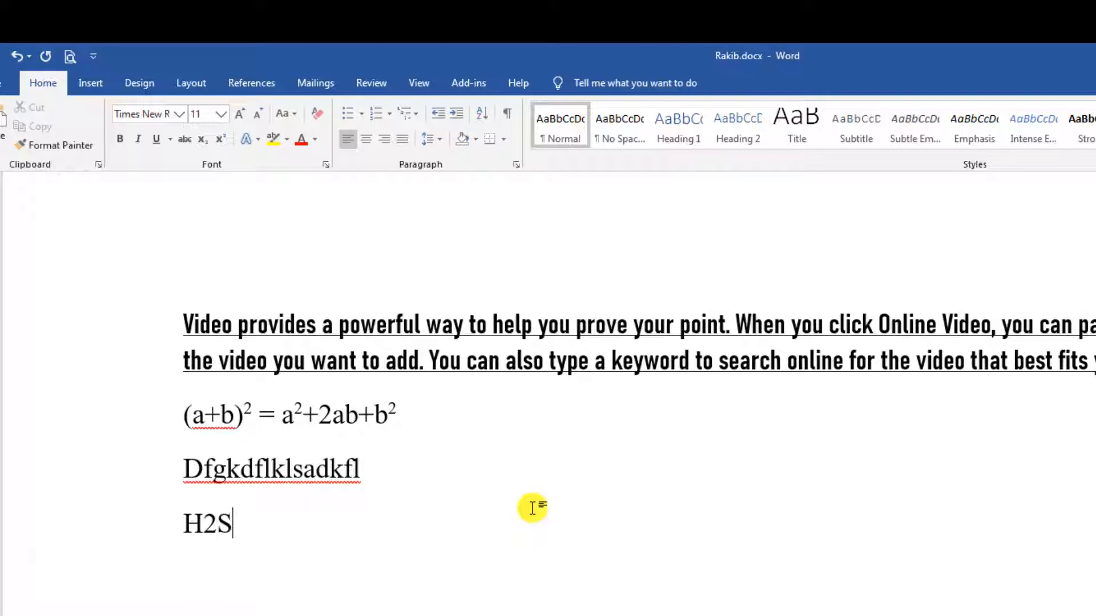
{"action": "type", "text": ")"}
{"action": "key", "text": "BackSpace"}
{"action": "type", "text": "O4"}
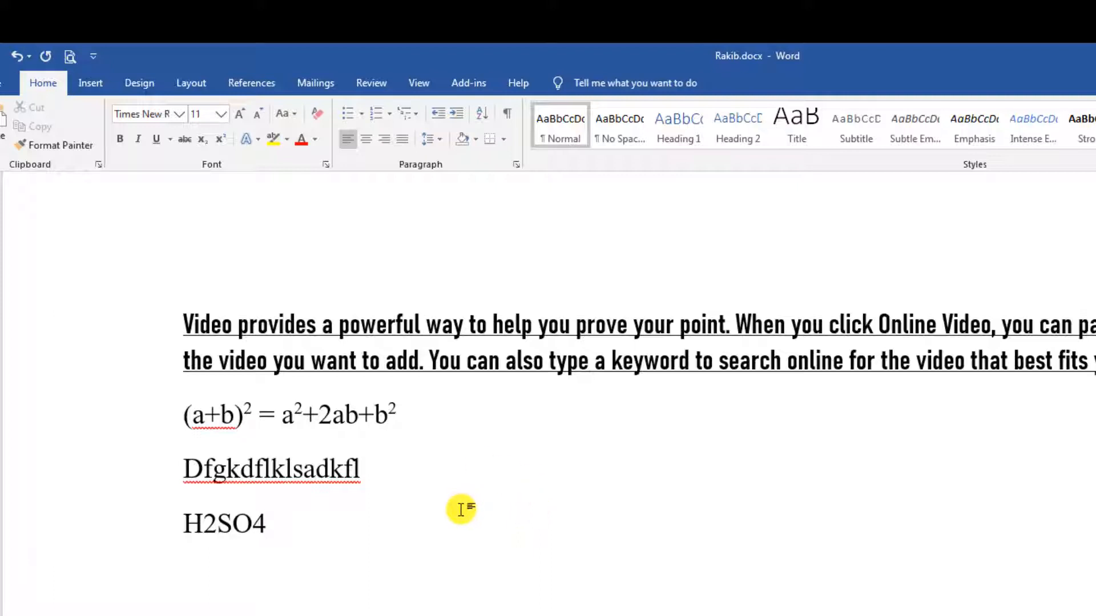
{"action": "key", "text": "Return"}
{"action": "type", "text": "H2O"}
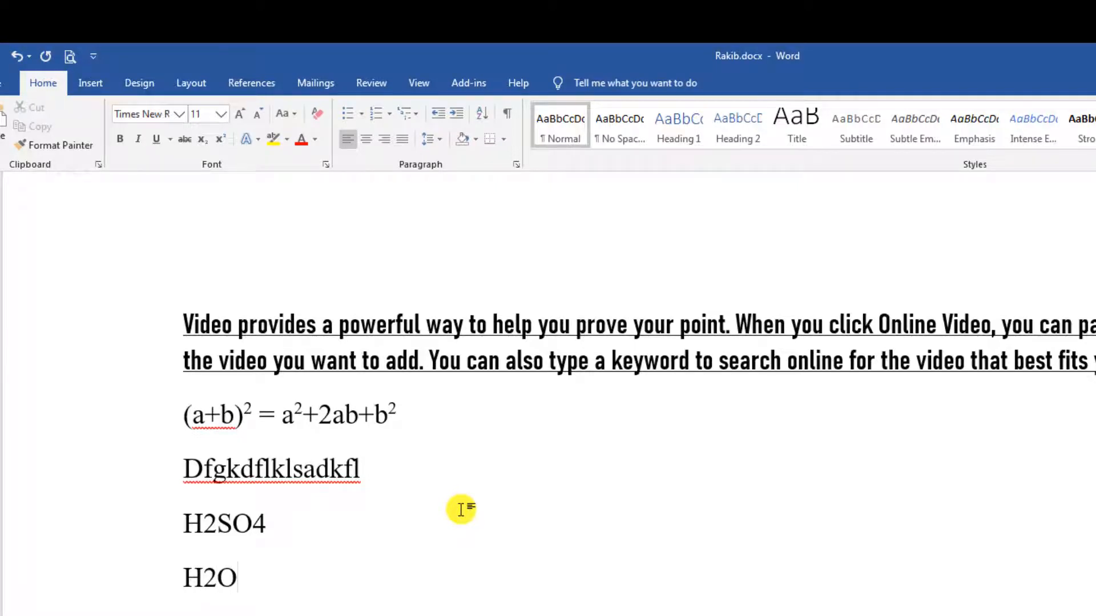
{"action": "left_click_drag", "start_coordinate": [180, 524], "coordinate": [259, 522]}
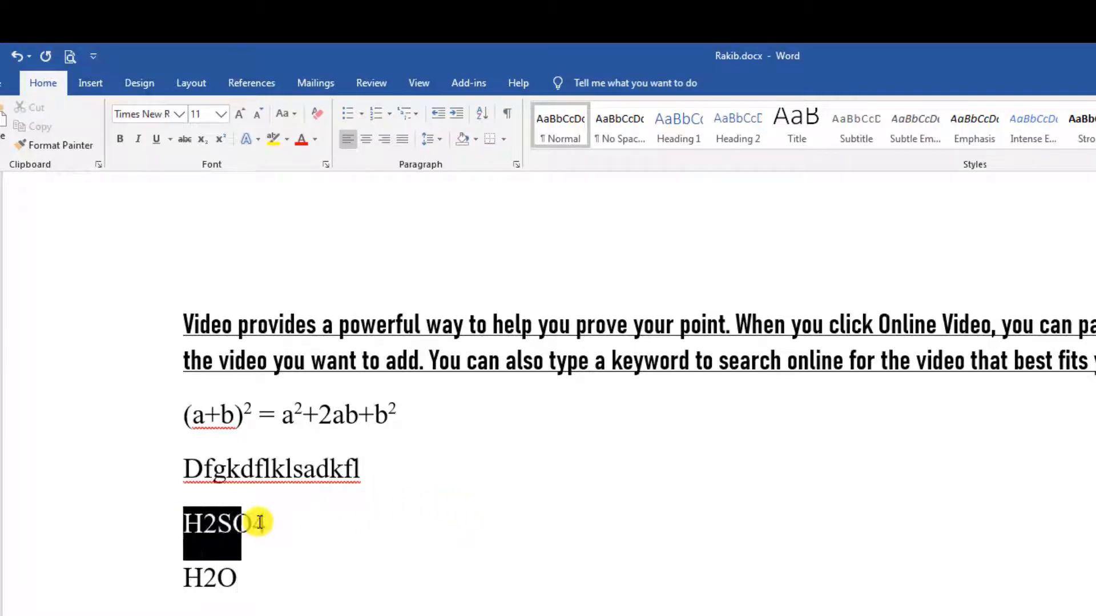
Lower the 2 in H2SO4 to subscript.
{"action": "left_click", "coordinate": [217, 522]}
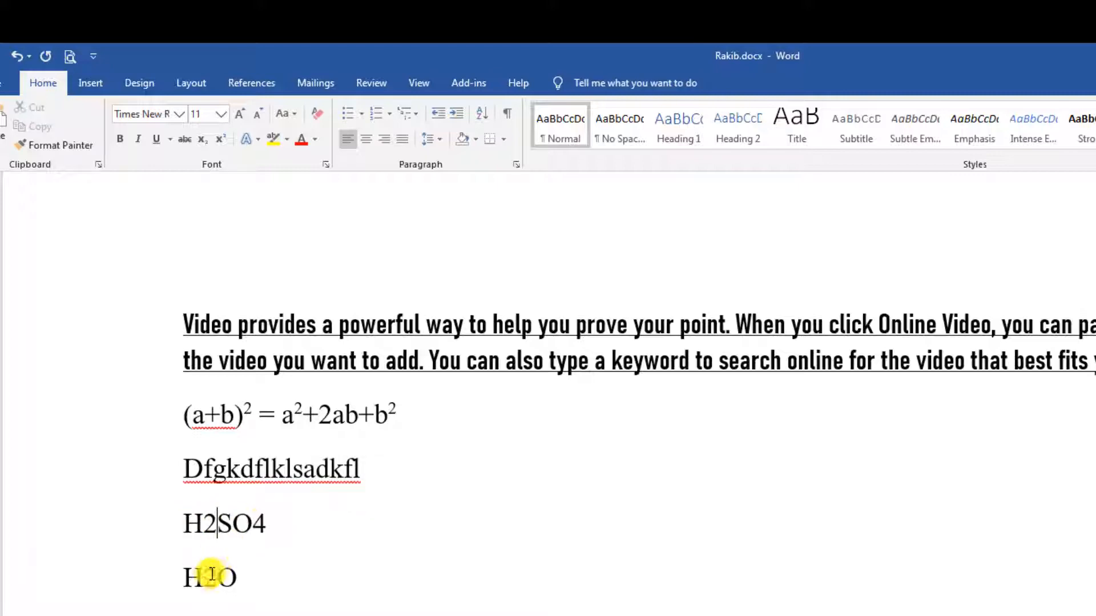
{"action": "left_click_drag", "start_coordinate": [212, 575], "coordinate": [207, 586]}
{"action": "left_click", "coordinate": [196, 523]}
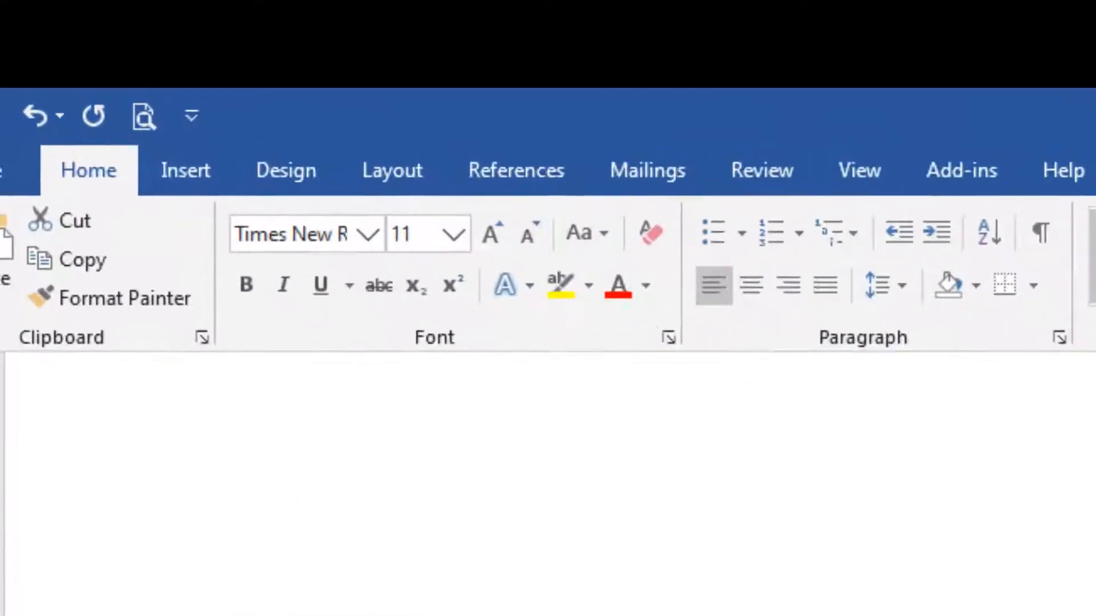
{"action": "left_click", "coordinate": [466, 334]}
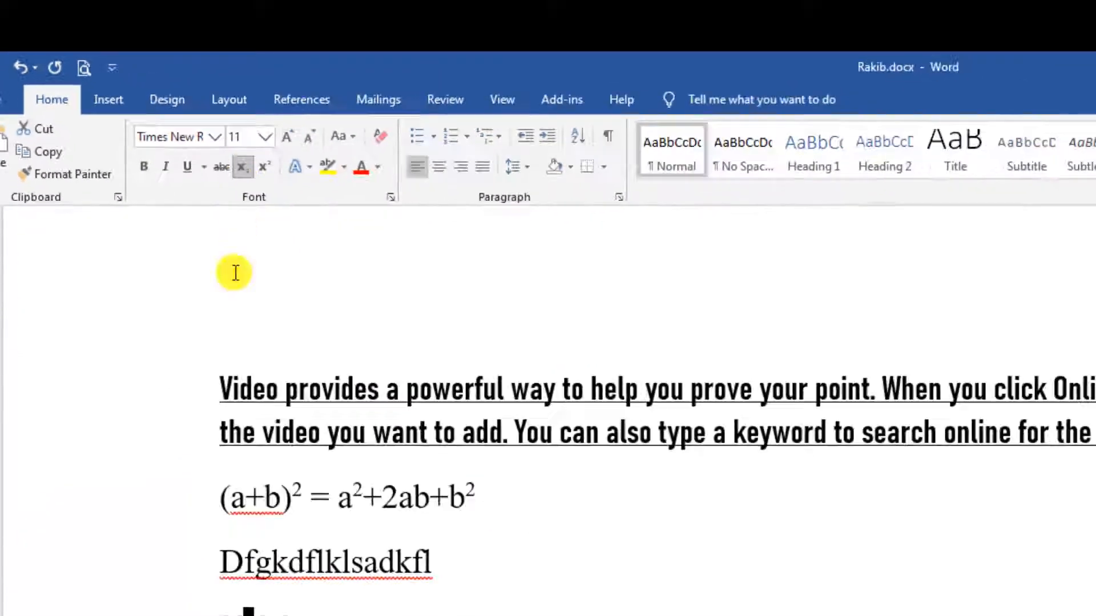
{"action": "scroll", "coordinate": [467, 570], "scroll_direction": "down", "scroll_amount": 3}
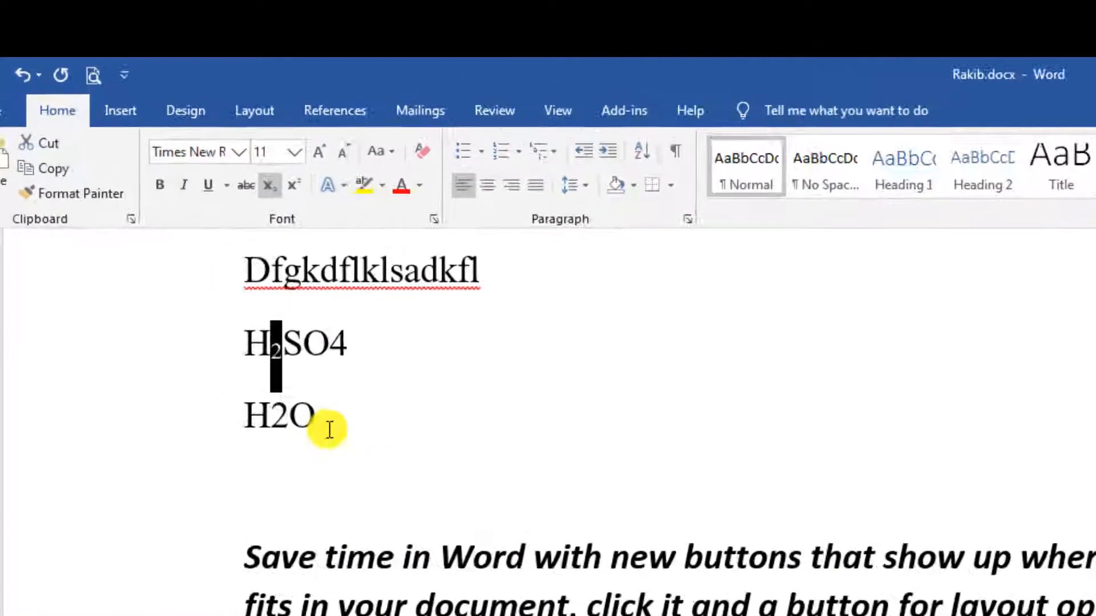
Subscript the 2 in H2O and the 4 in H2SO4.
{"action": "left_click", "coordinate": [260, 341]}
{"action": "left_click_drag", "start_coordinate": [339, 519], "coordinate": [359, 519]}
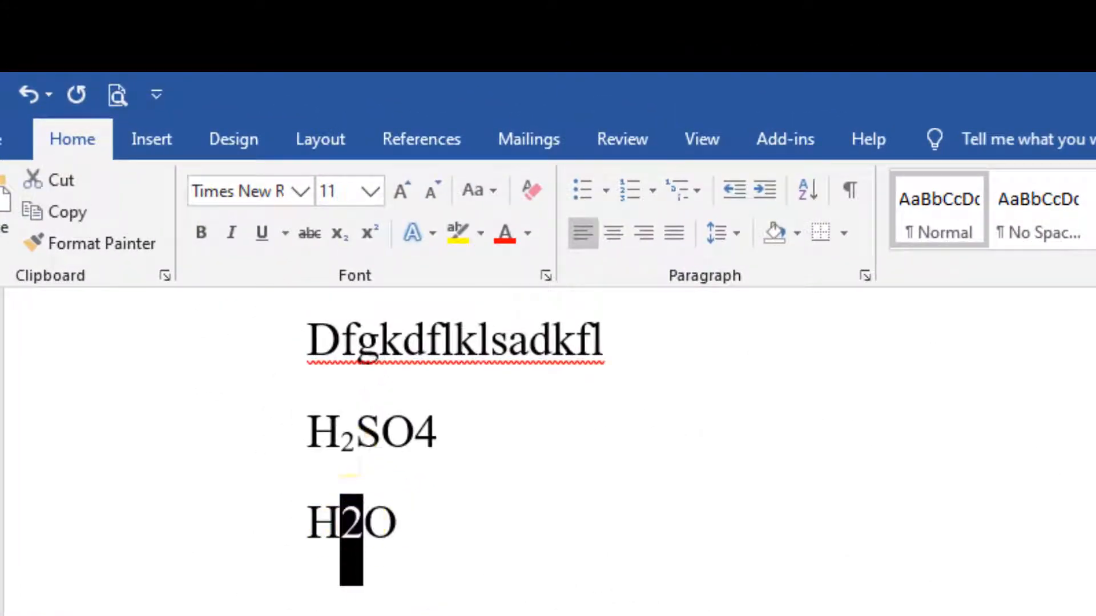
{"action": "left_click", "coordinate": [345, 232]}
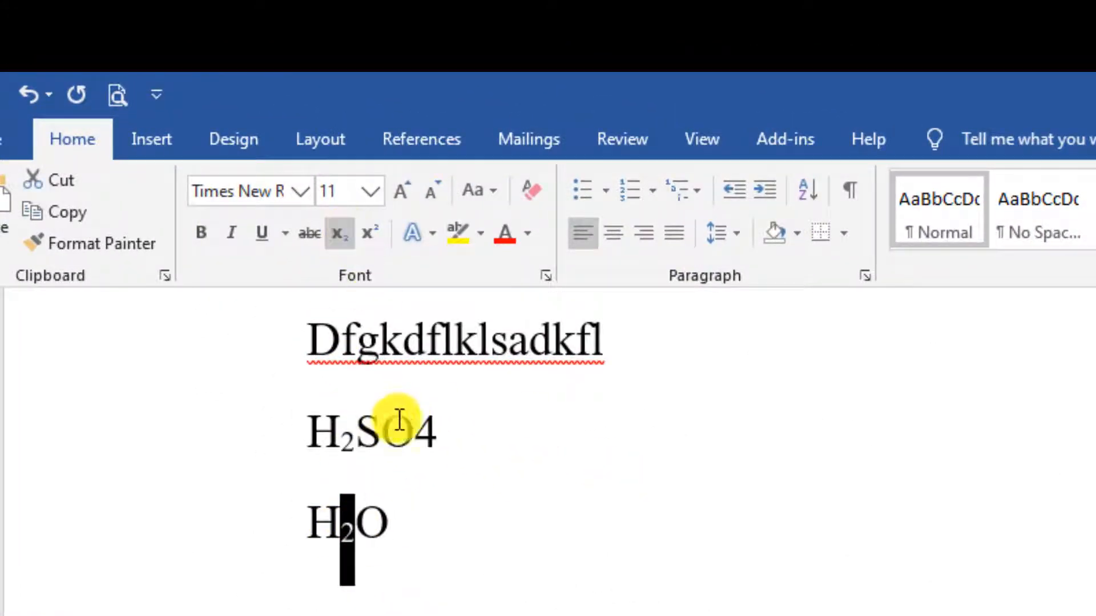
{"action": "left_click_drag", "start_coordinate": [413, 427], "coordinate": [438, 429]}
{"action": "left_click", "coordinate": [337, 233]}
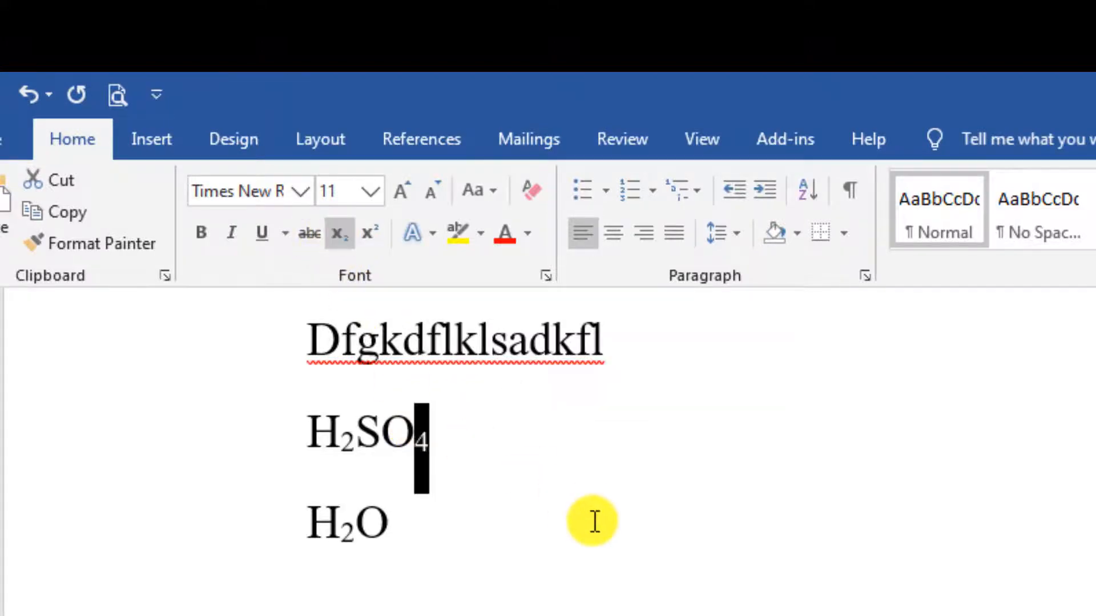
{"action": "left_click", "coordinate": [592, 519]}
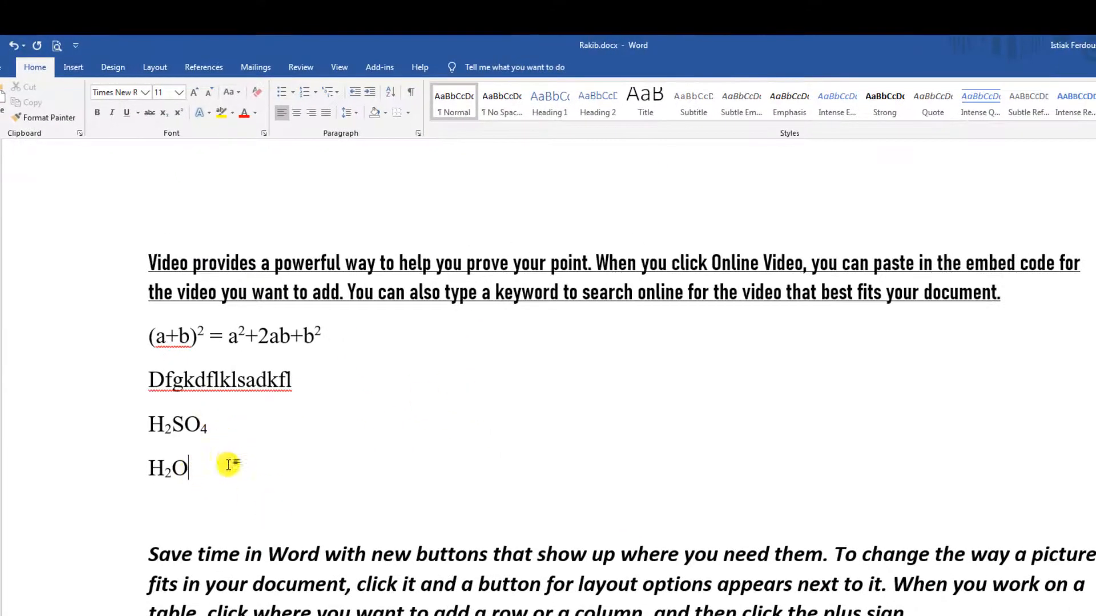
{"action": "left_click_drag", "start_coordinate": [183, 477], "coordinate": [110, 421]}
{"action": "left_click", "coordinate": [103, 348]}
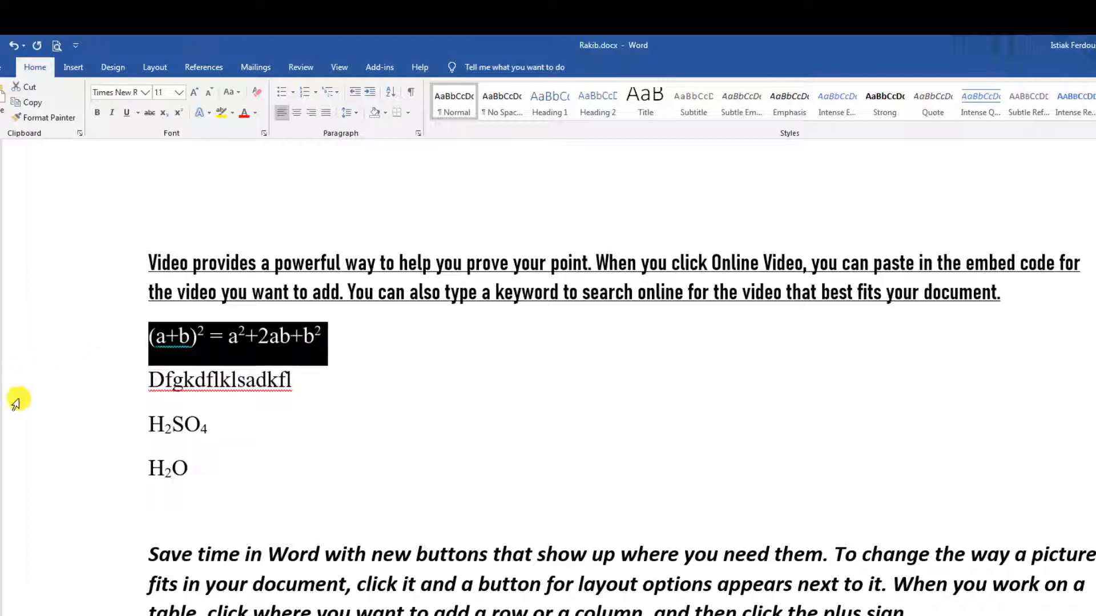
{"action": "left_click", "coordinate": [389, 342]}
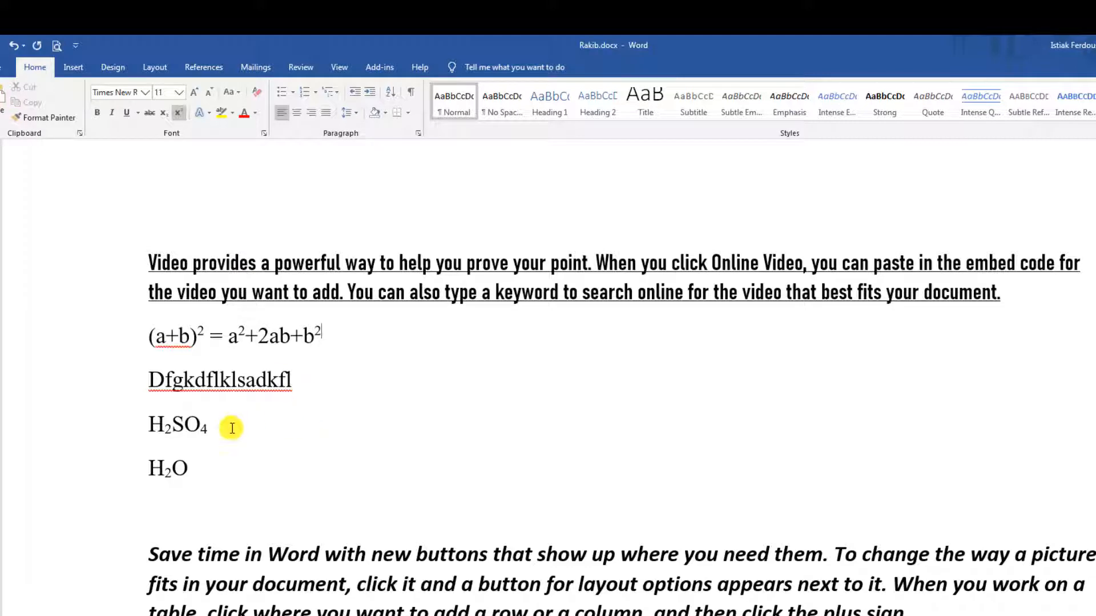
{"action": "key", "text": "Return"}
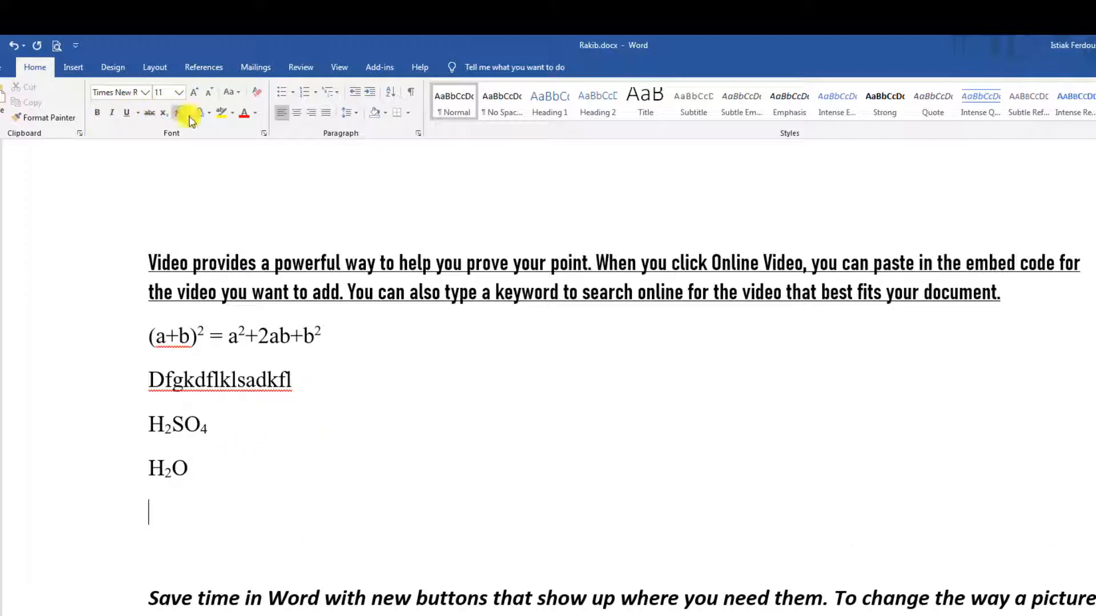
{"action": "scroll", "coordinate": [528, 441], "scroll_direction": "down", "scroll_amount": 2, "text": "ctrl"}
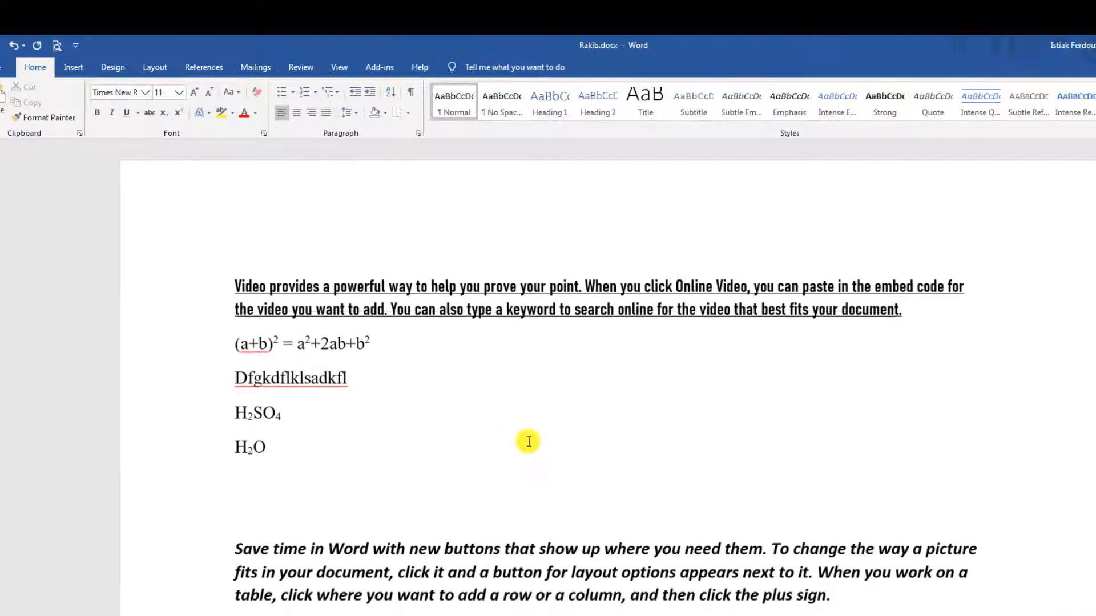
{"action": "scroll", "coordinate": [542, 440], "scroll_direction": "down", "scroll_amount": 1, "text": "ctrl"}
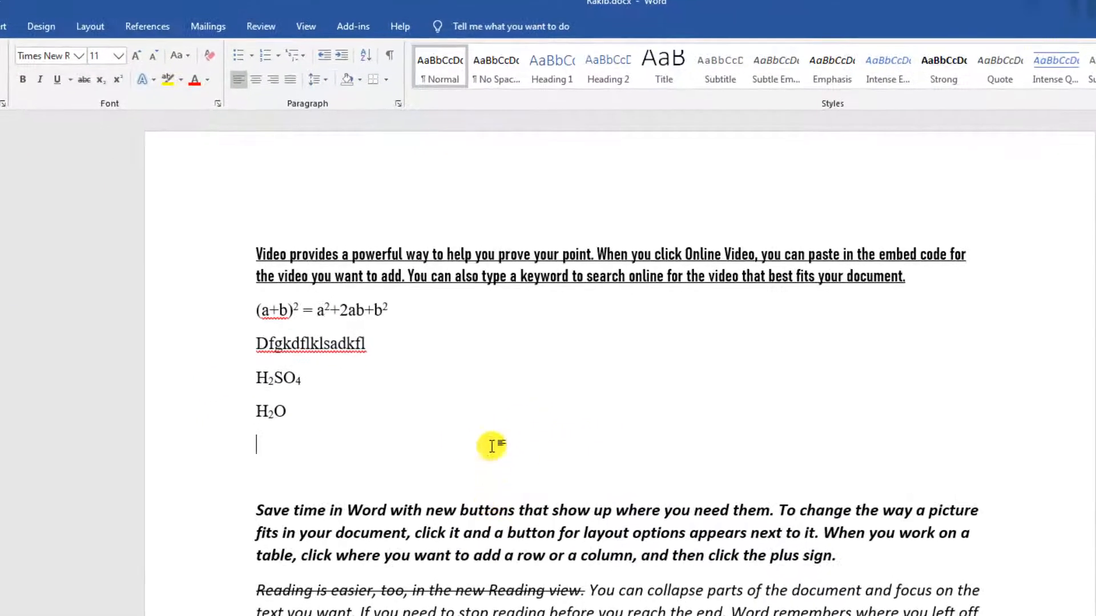
{"action": "left_click", "coordinate": [273, 254]}
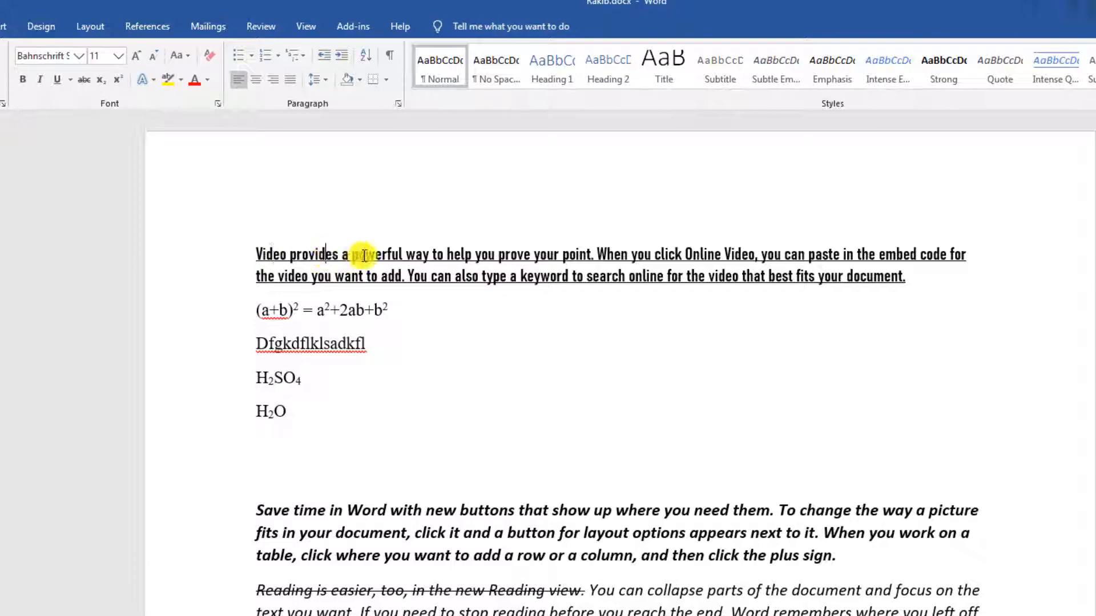
{"action": "left_click", "coordinate": [368, 556]}
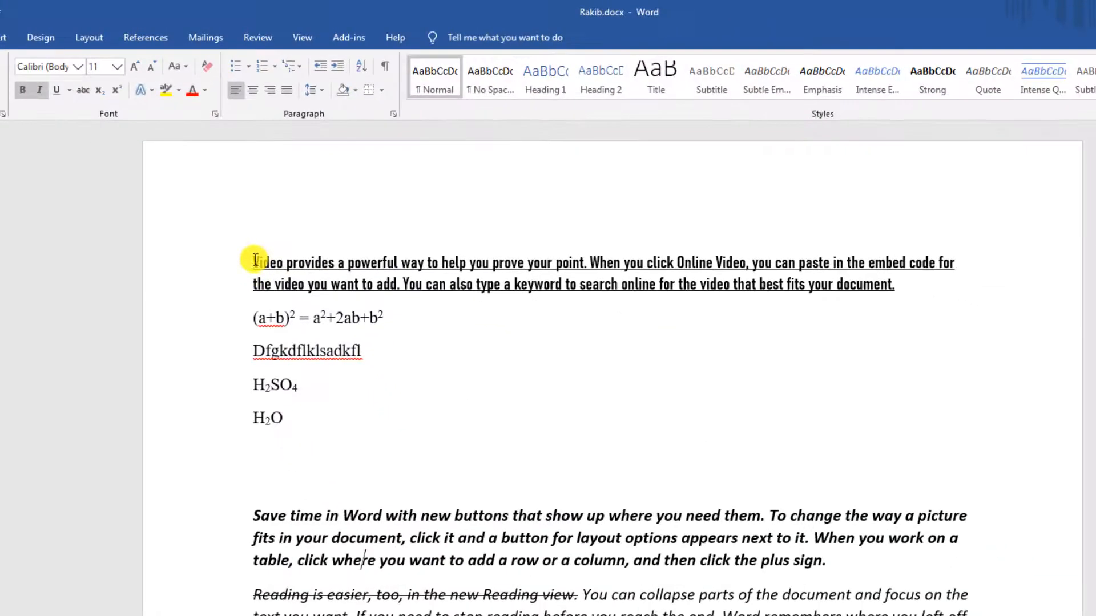
{"action": "left_click_drag", "start_coordinate": [357, 365], "coordinate": [685, 614]}
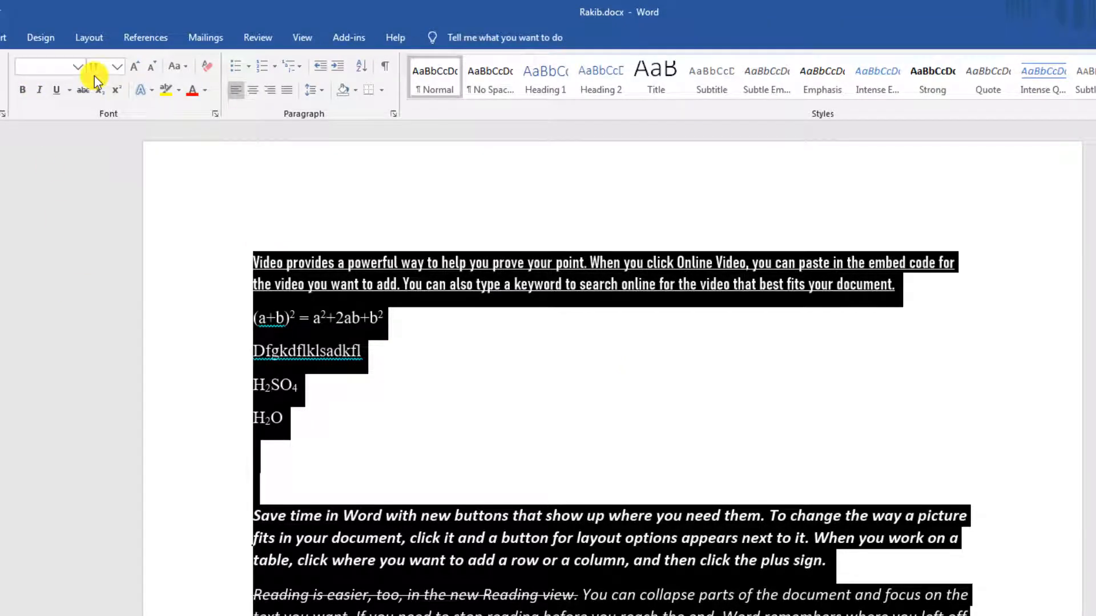
Set the text from 'Video' through the Save time paragraph to 24 pt.
{"action": "left_click", "coordinate": [450, 563]}
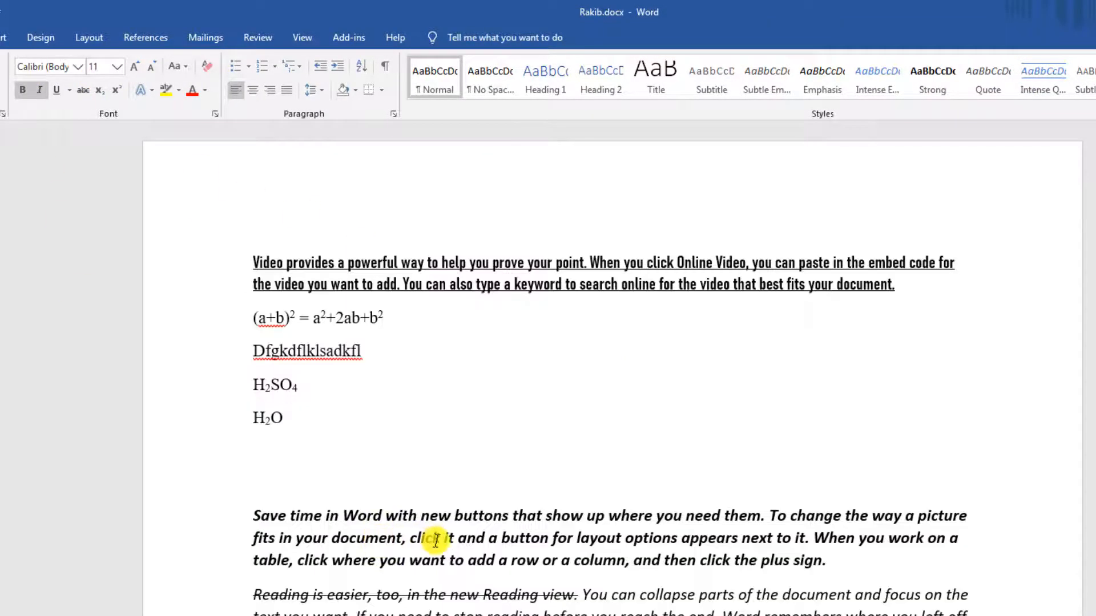
{"action": "left_click_drag", "start_coordinate": [254, 259], "coordinate": [828, 565]}
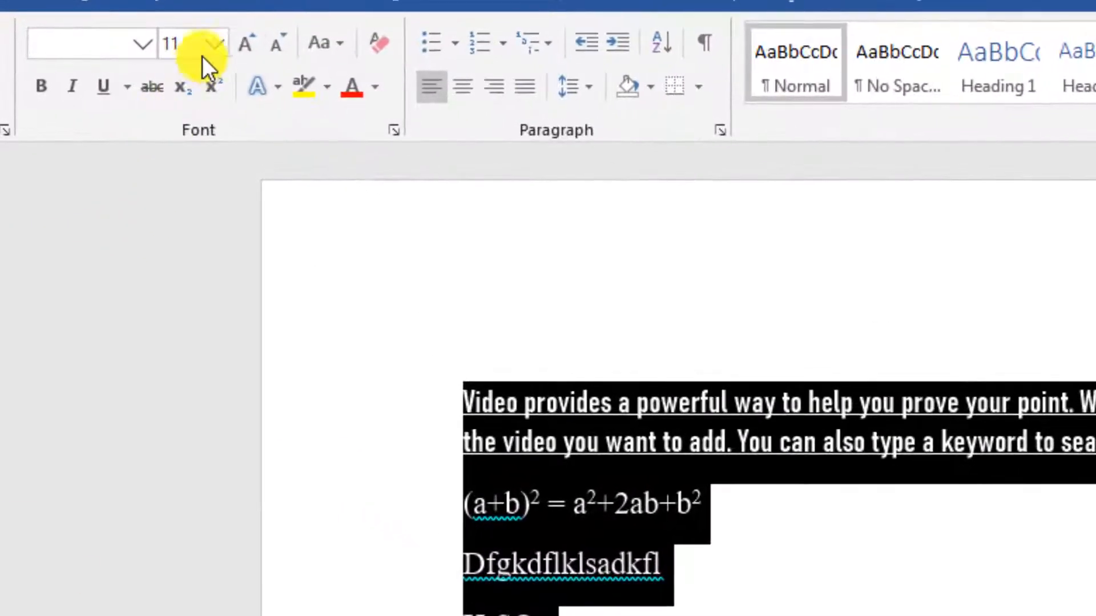
{"action": "left_click", "coordinate": [220, 46]}
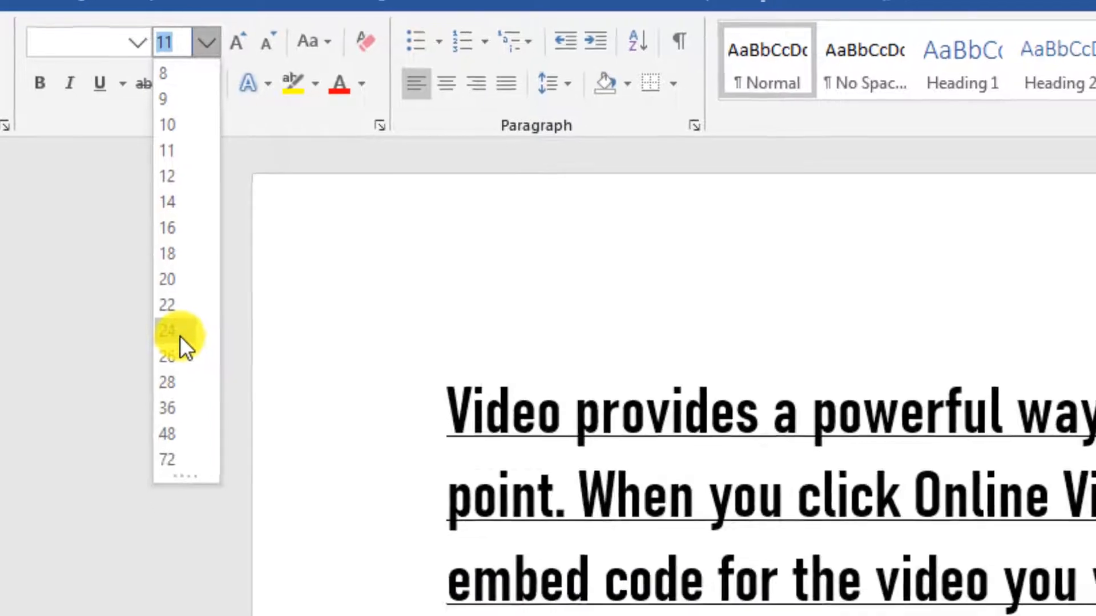
{"action": "left_click", "coordinate": [180, 335]}
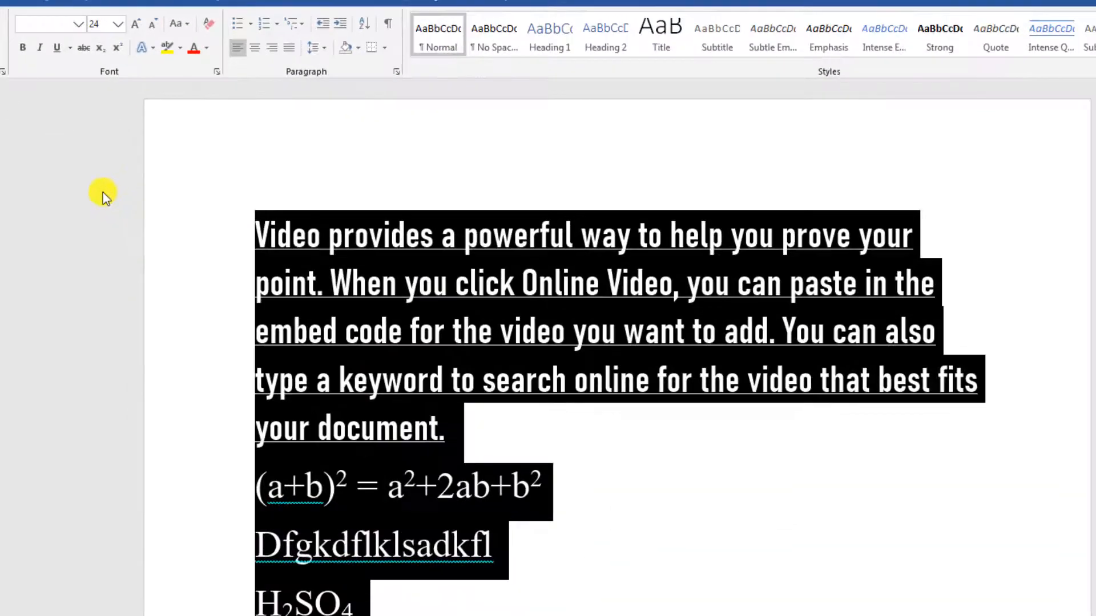
{"action": "left_click", "coordinate": [295, 381]}
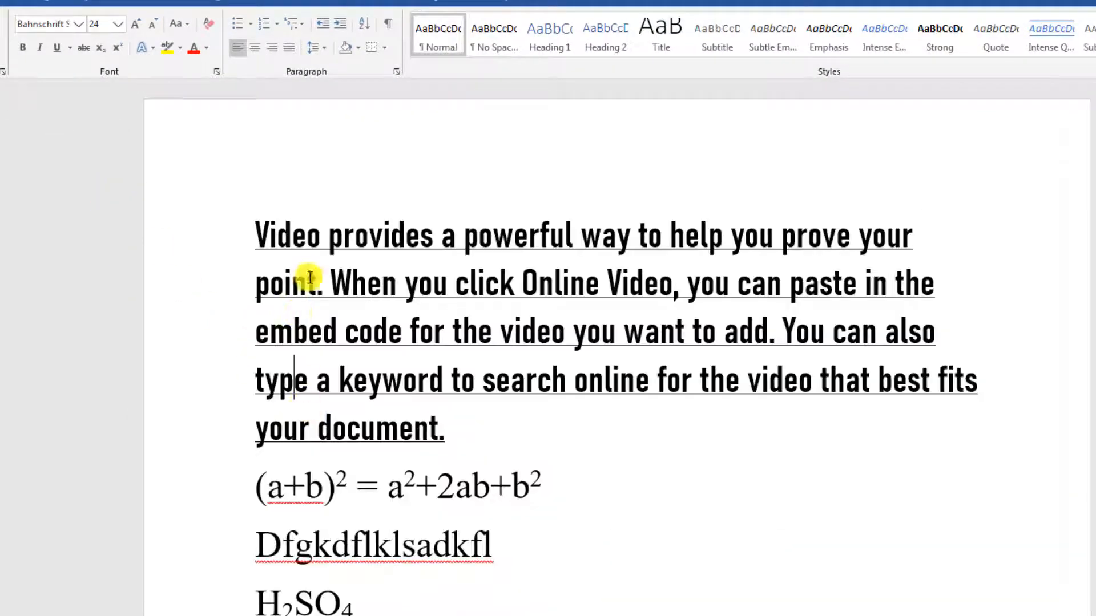
{"action": "left_click", "coordinate": [476, 444]}
Set the underlined Video paragraph to 12 pt.
{"action": "scroll", "coordinate": [616, 451], "scroll_direction": "down", "scroll_amount": 5}
{"action": "scroll", "coordinate": [632, 435], "scroll_direction": "down", "scroll_amount": 12}
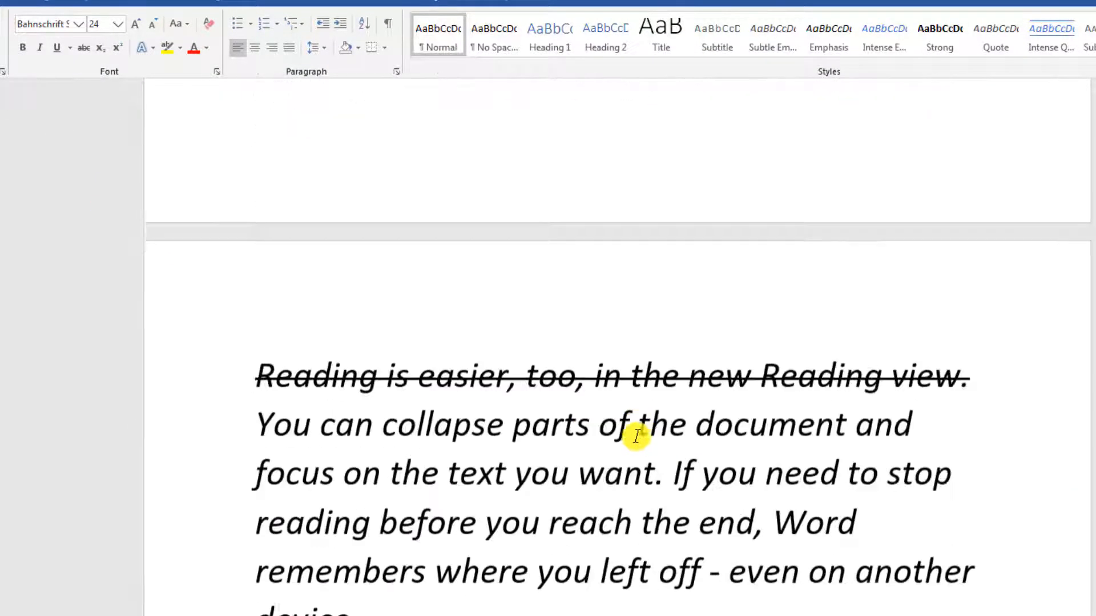
{"action": "scroll", "coordinate": [629, 434], "scroll_direction": "down", "scroll_amount": 10, "text": "ctrl"}
{"action": "scroll", "coordinate": [714, 485], "scroll_direction": "up", "scroll_amount": 5, "text": "ctrl"}
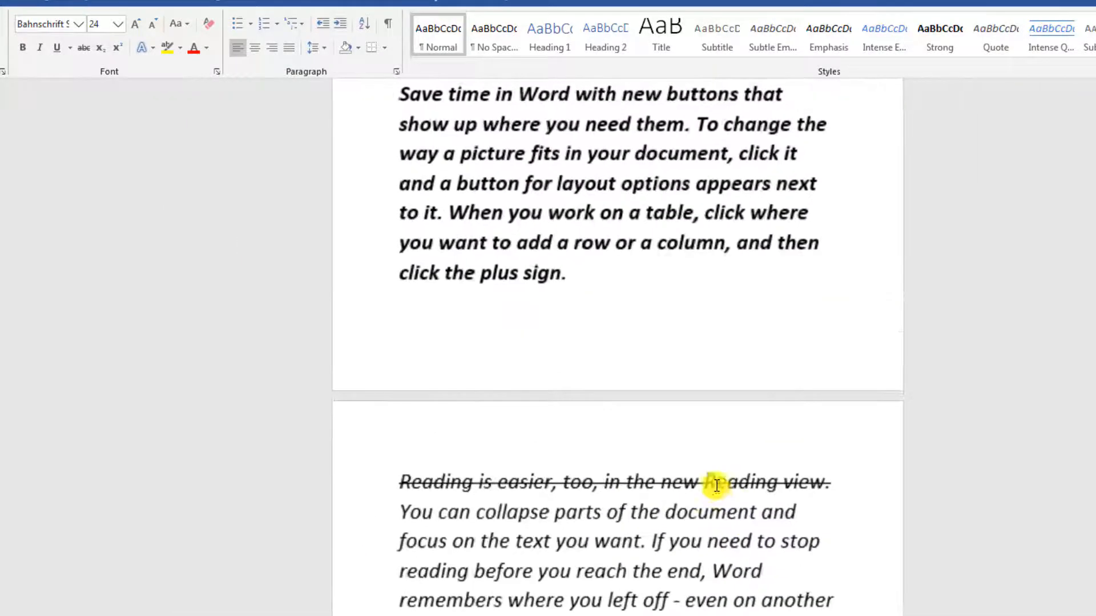
{"action": "scroll", "coordinate": [656, 490], "scroll_direction": "down", "scroll_amount": 3}
{"action": "scroll", "coordinate": [603, 502], "scroll_direction": "up", "scroll_amount": 10}
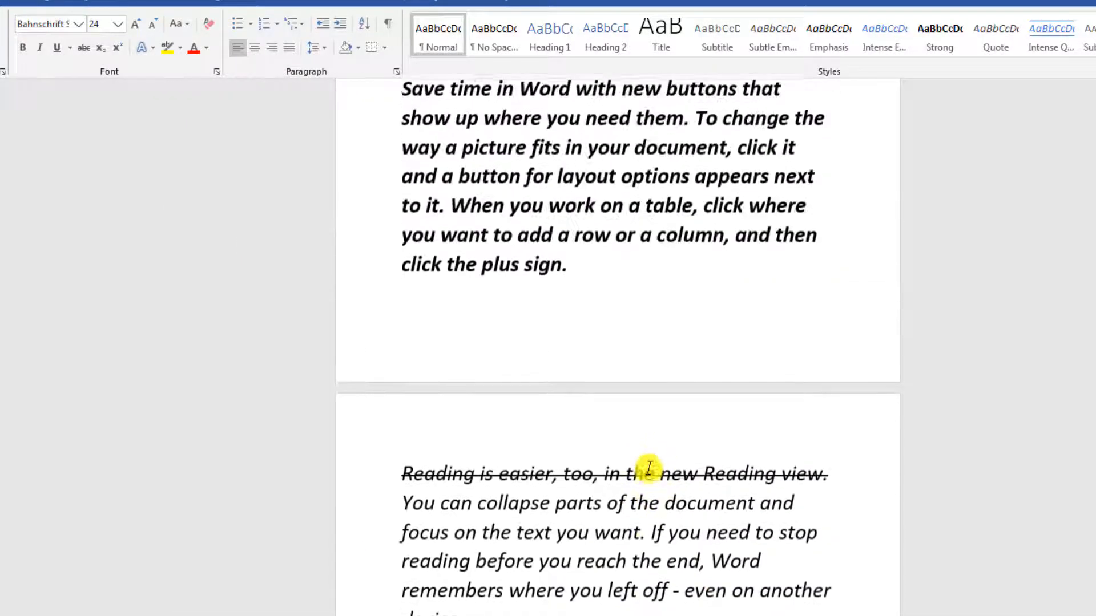
{"action": "scroll", "coordinate": [594, 445], "scroll_direction": "up", "scroll_amount": 5, "text": "ctrl"}
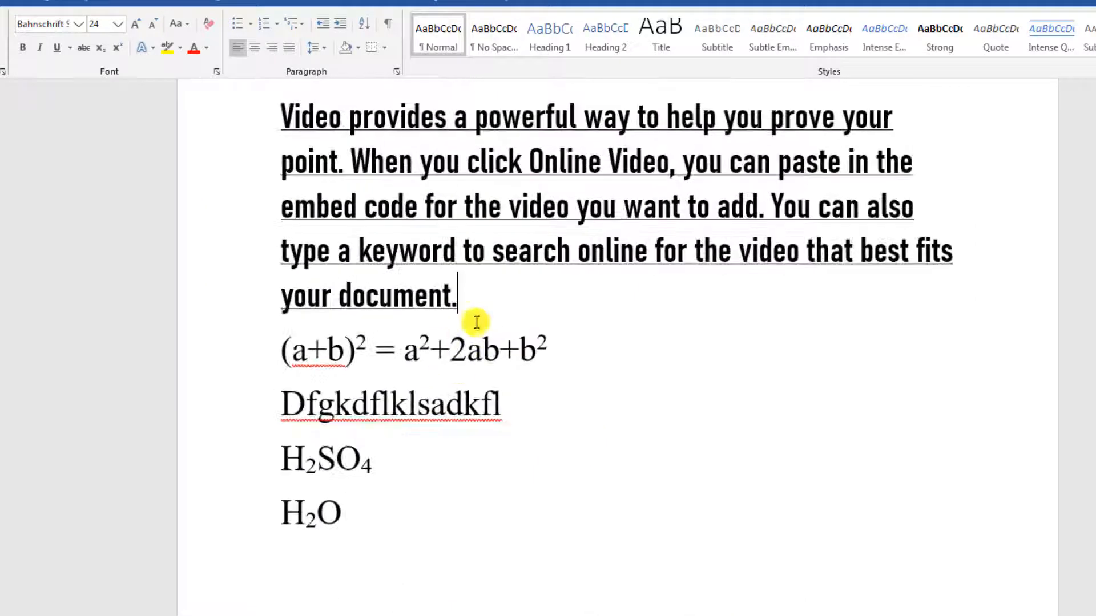
{"action": "scroll", "coordinate": [399, 274], "scroll_direction": "up", "scroll_amount": 2}
{"action": "left_click_drag", "start_coordinate": [283, 222], "coordinate": [536, 411]}
{"action": "left_click", "coordinate": [113, 27]}
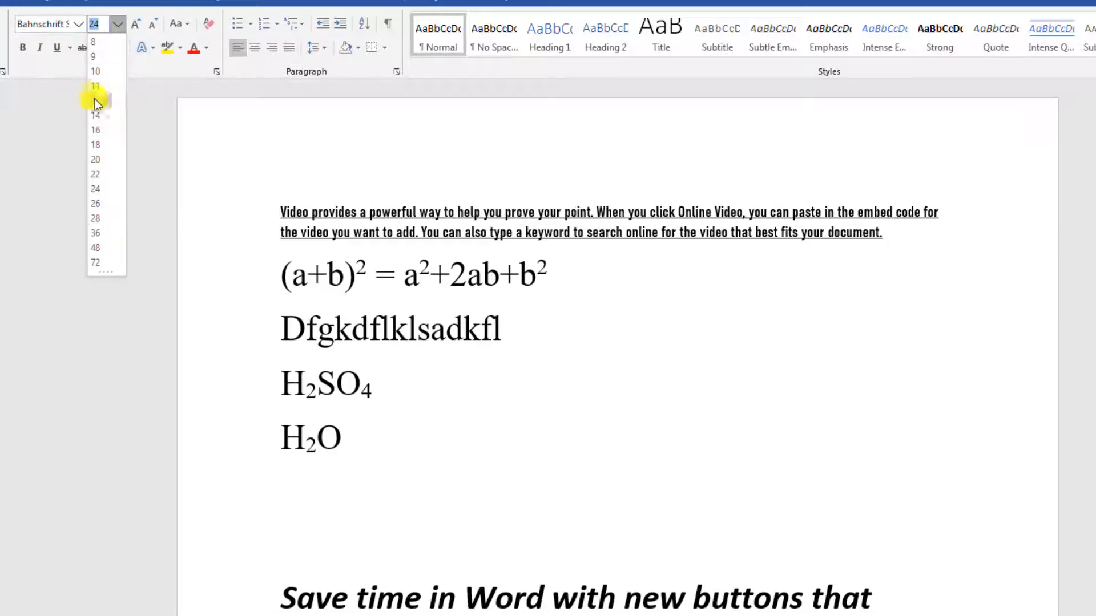
{"action": "left_click", "coordinate": [101, 101]}
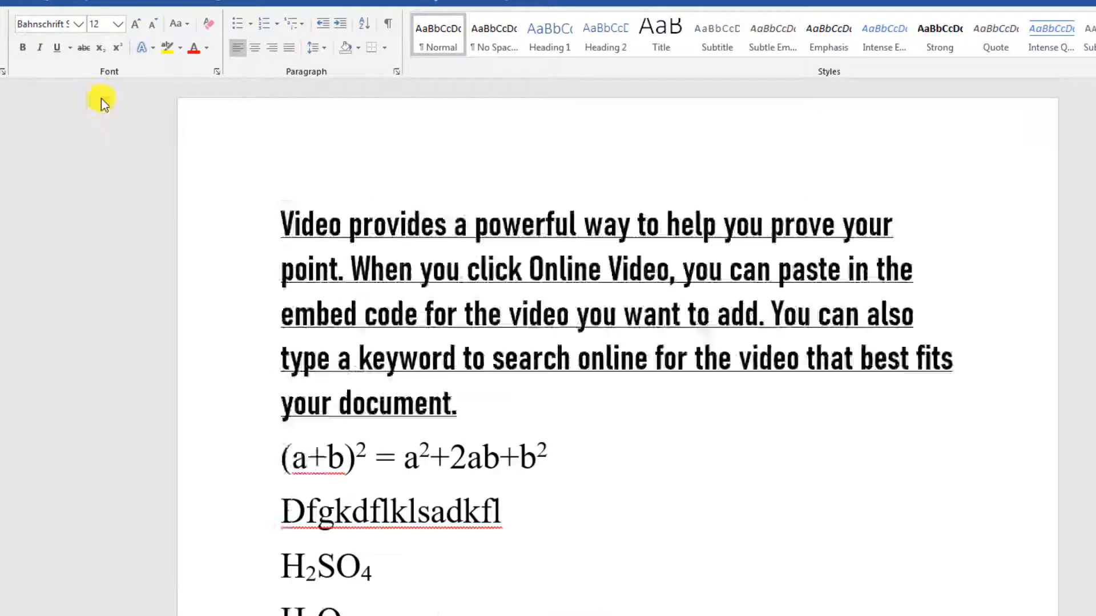
{"action": "left_click", "coordinate": [619, 262]}
{"action": "scroll", "coordinate": [697, 393], "scroll_direction": "down", "scroll_amount": 3}
{"action": "scroll", "coordinate": [696, 394], "scroll_direction": "down", "scroll_amount": 3}
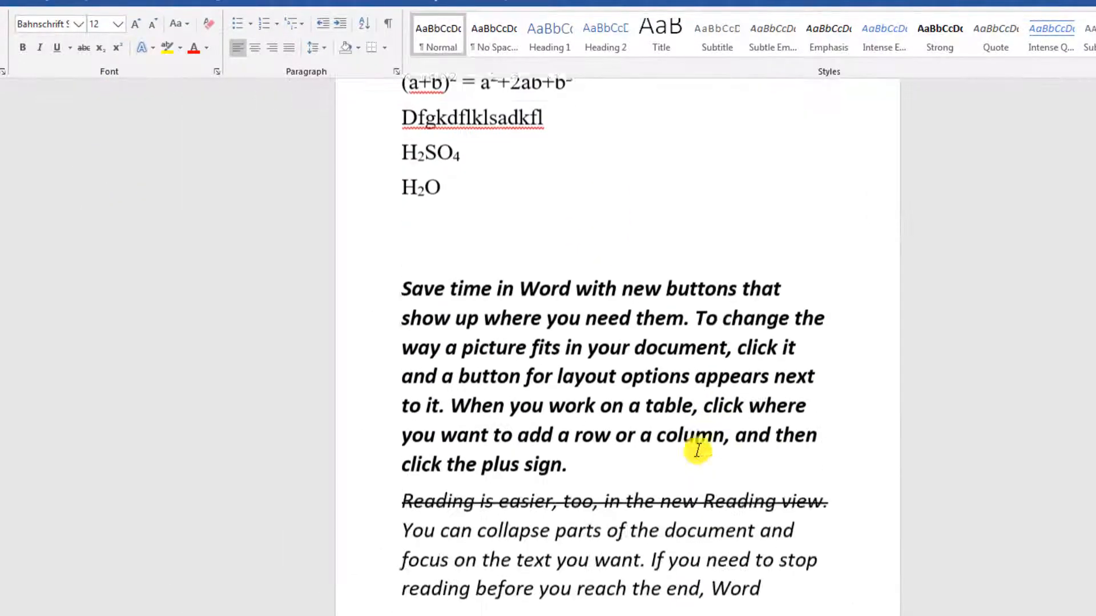
{"action": "scroll", "coordinate": [697, 448], "scroll_direction": "up", "scroll_amount": 3}
{"action": "scroll", "coordinate": [383, 235], "scroll_direction": "up", "scroll_amount": 4}
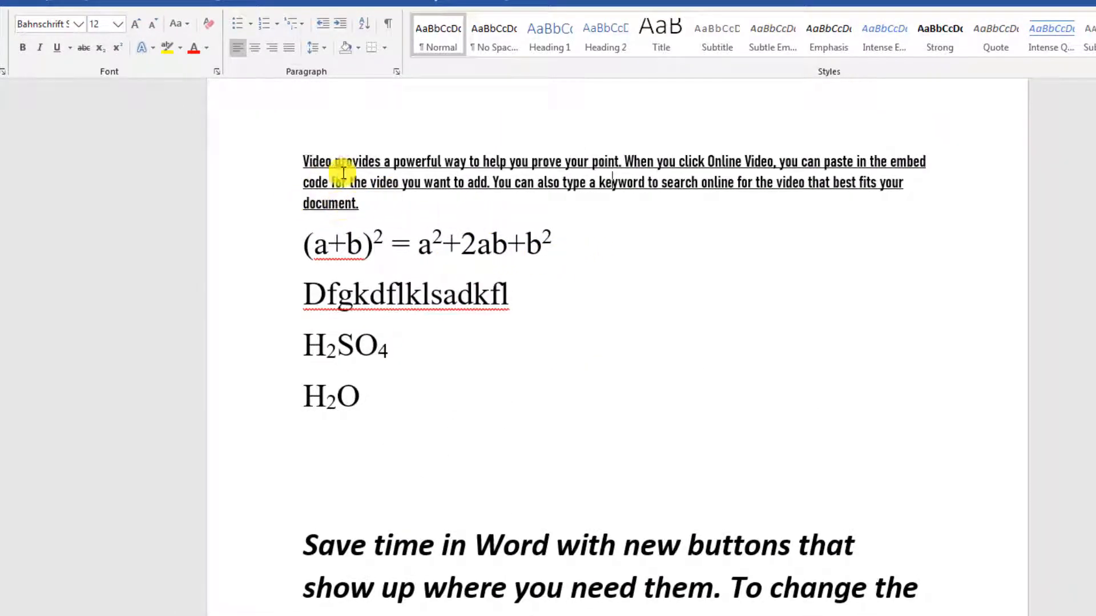
{"action": "left_click", "coordinate": [76, 25]}
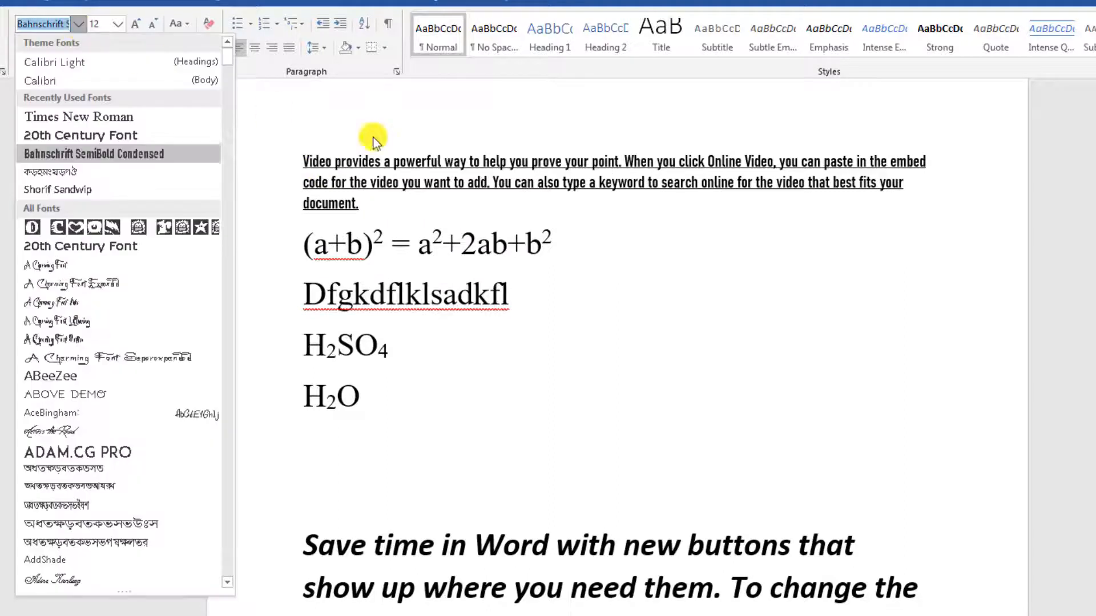
{"action": "left_click", "coordinate": [516, 223]}
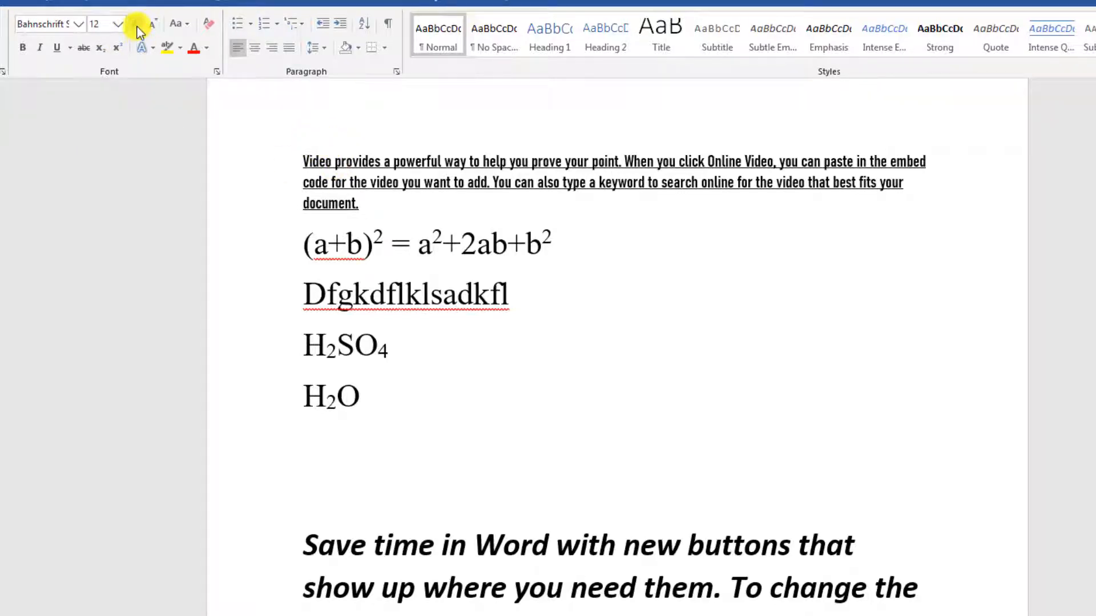
{"action": "scroll", "coordinate": [565, 244], "scroll_direction": "up", "scroll_amount": 2, "text": "ctrl"}
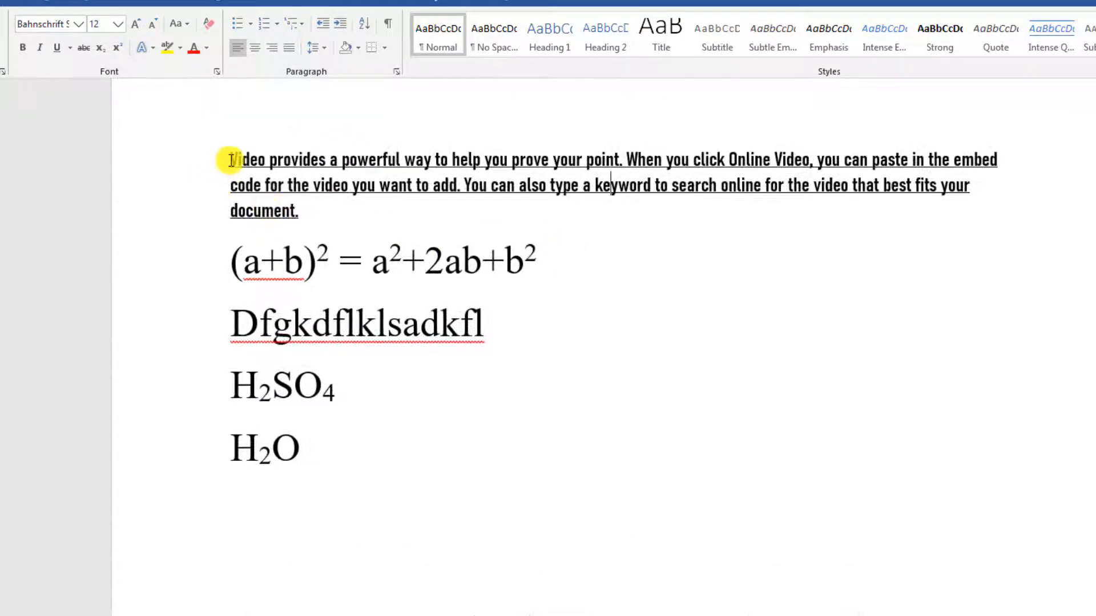
Grow the Video paragraph up to 72 pt, then shrink it down to 9 pt.
{"action": "left_click_drag", "start_coordinate": [230, 160], "coordinate": [317, 212]}
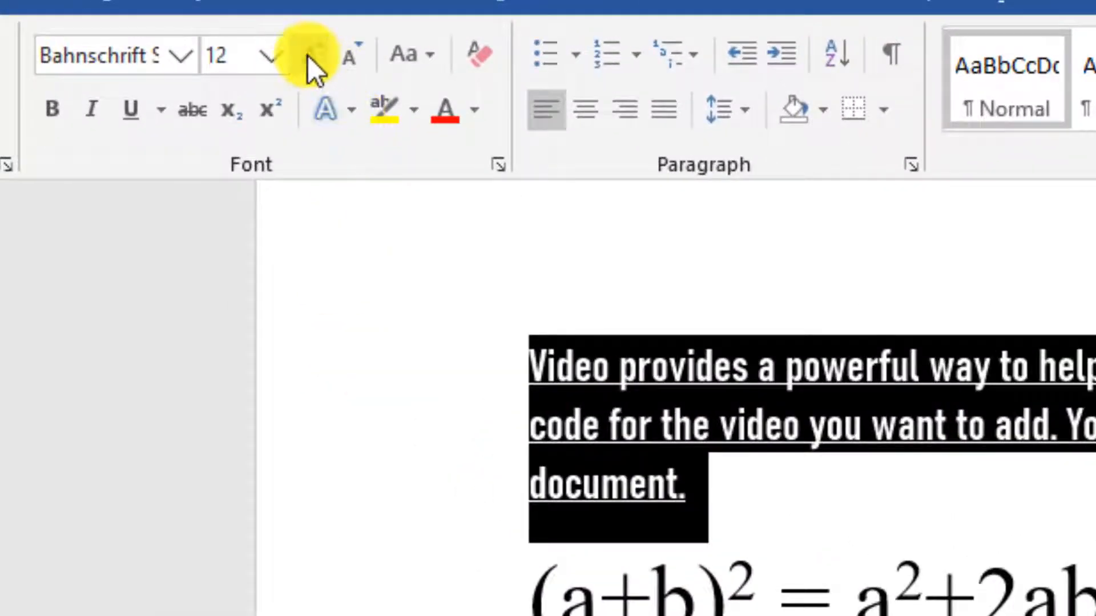
{"action": "left_click", "coordinate": [307, 56]}
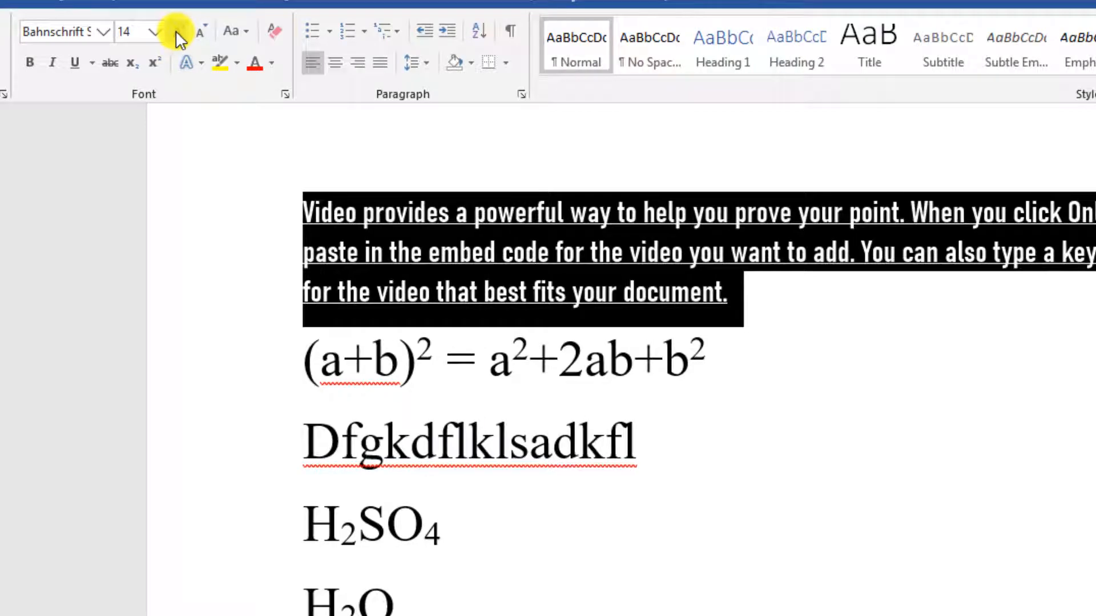
{"action": "left_click", "coordinate": [177, 32]}
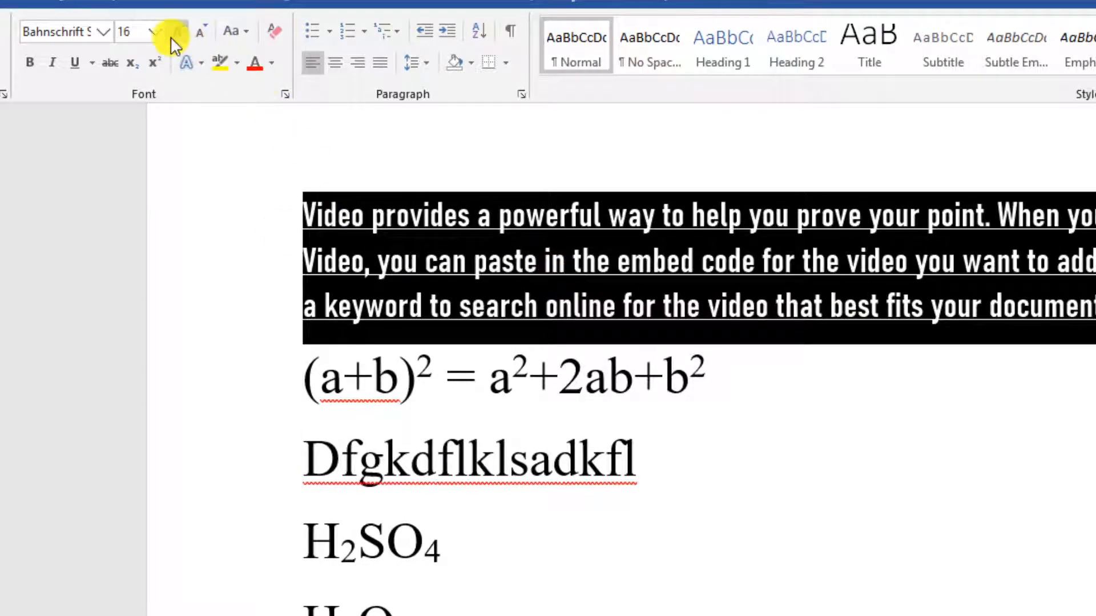
{"action": "left_click", "coordinate": [173, 34]}
{"action": "left_click", "coordinate": [172, 35]}
{"action": "left_click", "coordinate": [173, 34]}
{"action": "left_click", "coordinate": [173, 35]}
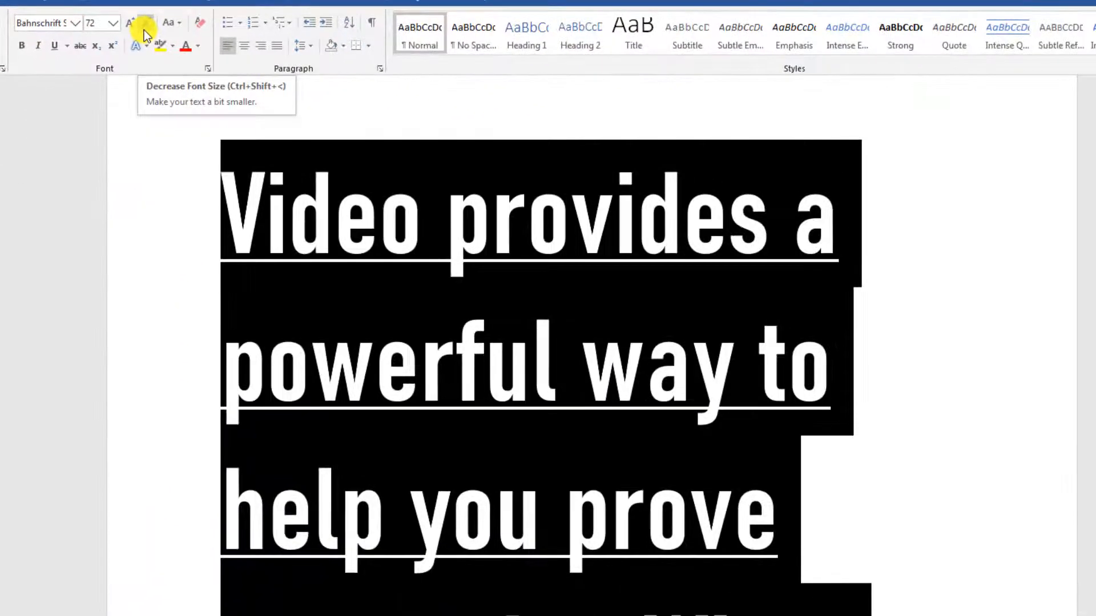
{"action": "left_click", "coordinate": [394, 65]}
{"action": "left_click", "coordinate": [145, 25]}
{"action": "left_click", "coordinate": [145, 25]}
{"action": "left_click", "coordinate": [145, 26]}
{"action": "left_click", "coordinate": [145, 25]}
{"action": "left_click", "coordinate": [145, 25]}
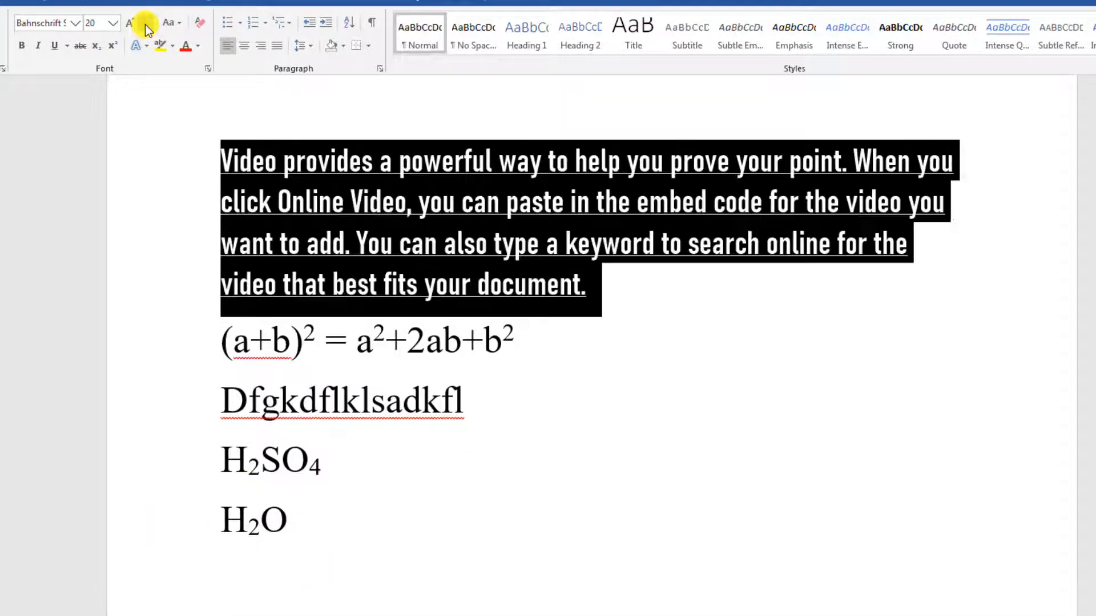
{"action": "left_click", "coordinate": [145, 25]}
{"action": "left_click", "coordinate": [145, 26]}
{"action": "left_click", "coordinate": [145, 25]}
{"action": "left_click", "coordinate": [145, 25]}
{"action": "left_click", "coordinate": [145, 25]}
{"action": "left_click", "coordinate": [145, 25]}
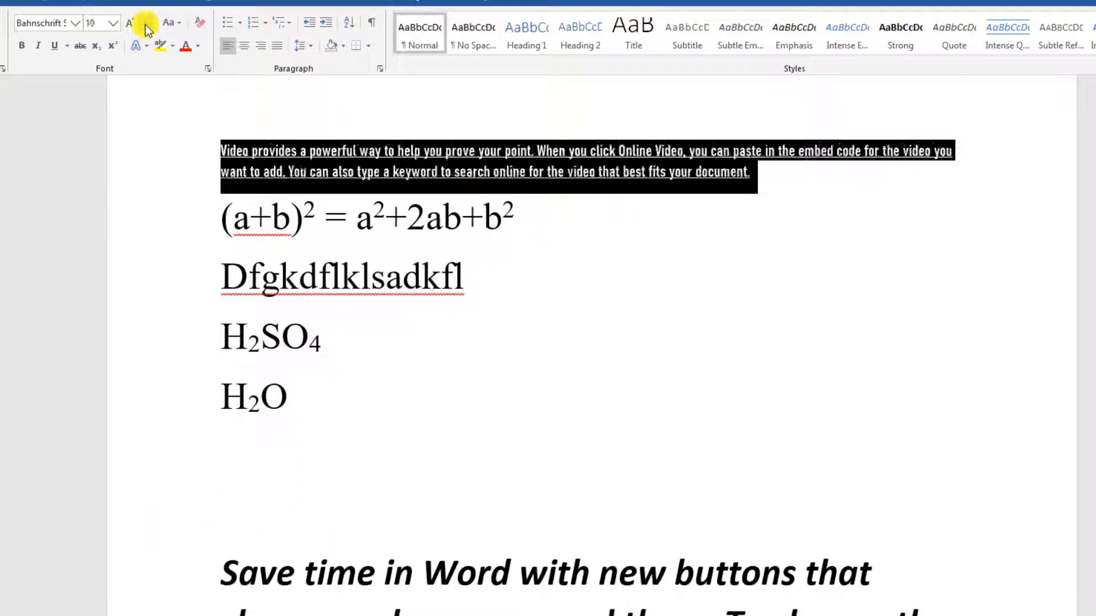
{"action": "left_click", "coordinate": [145, 25]}
{"action": "left_click", "coordinate": [145, 25]}
{"action": "left_click", "coordinate": [656, 213]}
{"action": "scroll", "coordinate": [669, 217], "scroll_direction": "up", "scroll_amount": 2, "text": "ctrl"}
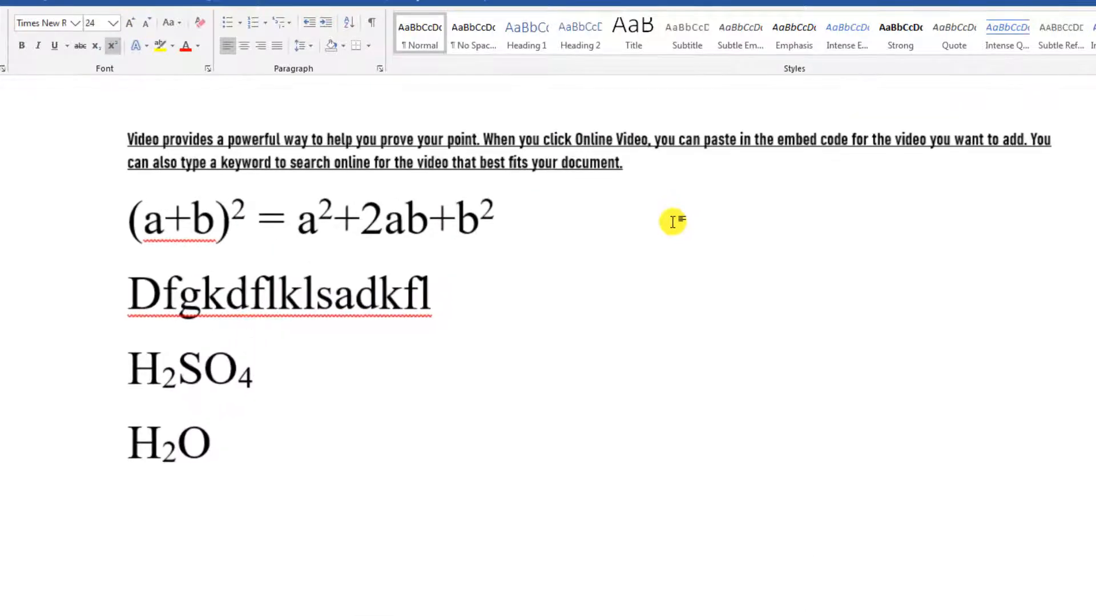
Grow the reselected Video paragraph to 22 pt, then shrink it back to 16 pt.
{"action": "left_click_drag", "start_coordinate": [127, 137], "coordinate": [639, 169]}
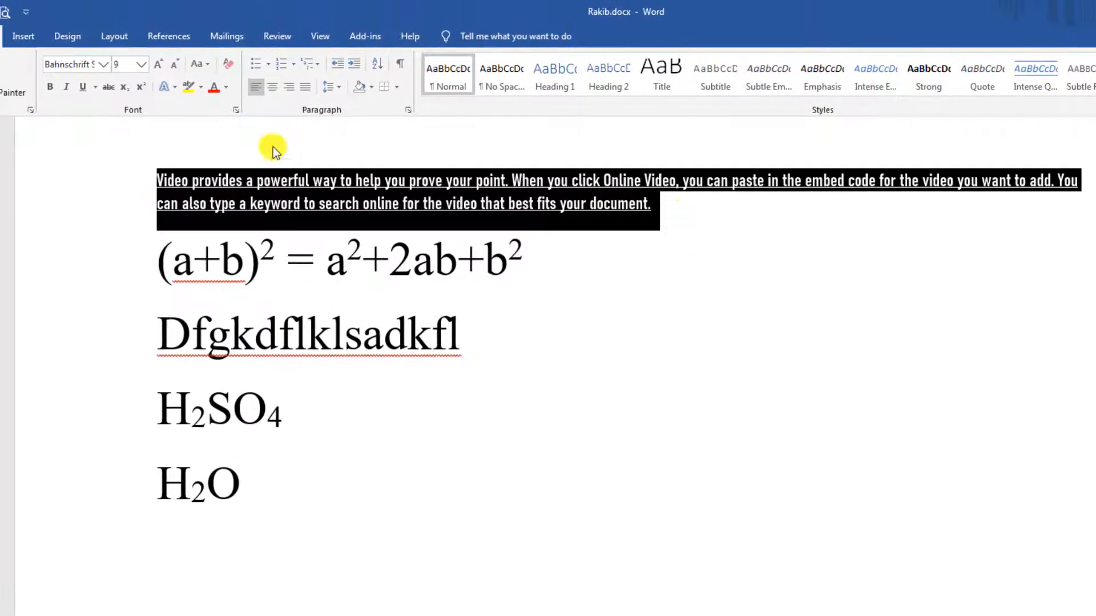
{"action": "left_click", "coordinate": [158, 65]}
{"action": "left_click", "coordinate": [158, 65]}
{"action": "left_click", "coordinate": [157, 65]}
{"action": "left_click", "coordinate": [157, 65]}
{"action": "left_click", "coordinate": [158, 66]}
{"action": "left_click", "coordinate": [157, 65]}
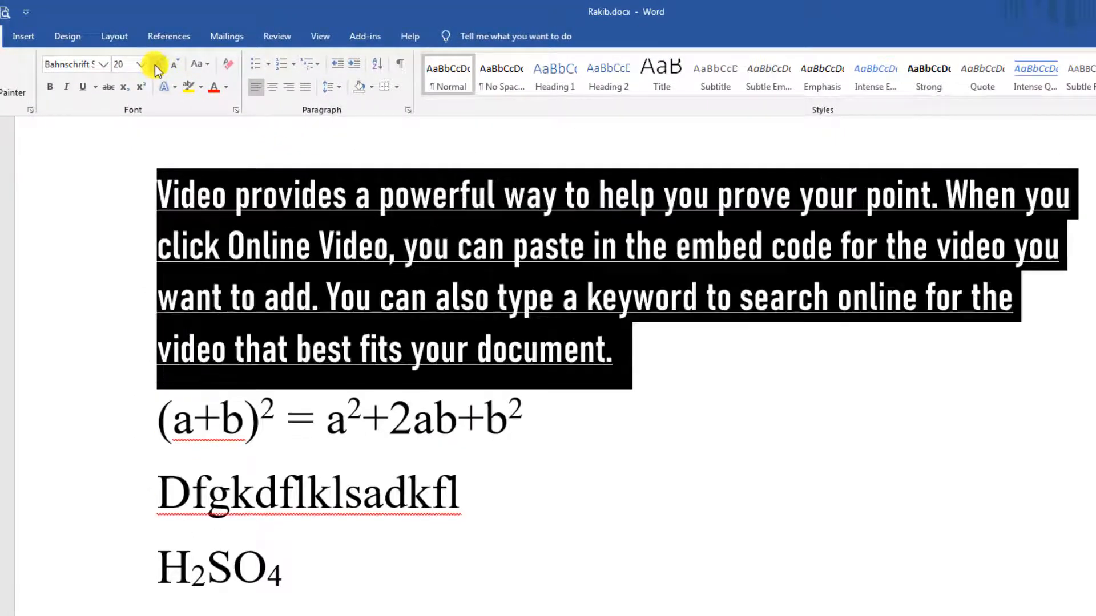
{"action": "left_click", "coordinate": [158, 65]}
{"action": "left_click", "coordinate": [157, 66]}
{"action": "left_click", "coordinate": [175, 70]}
{"action": "left_click", "coordinate": [176, 71]}
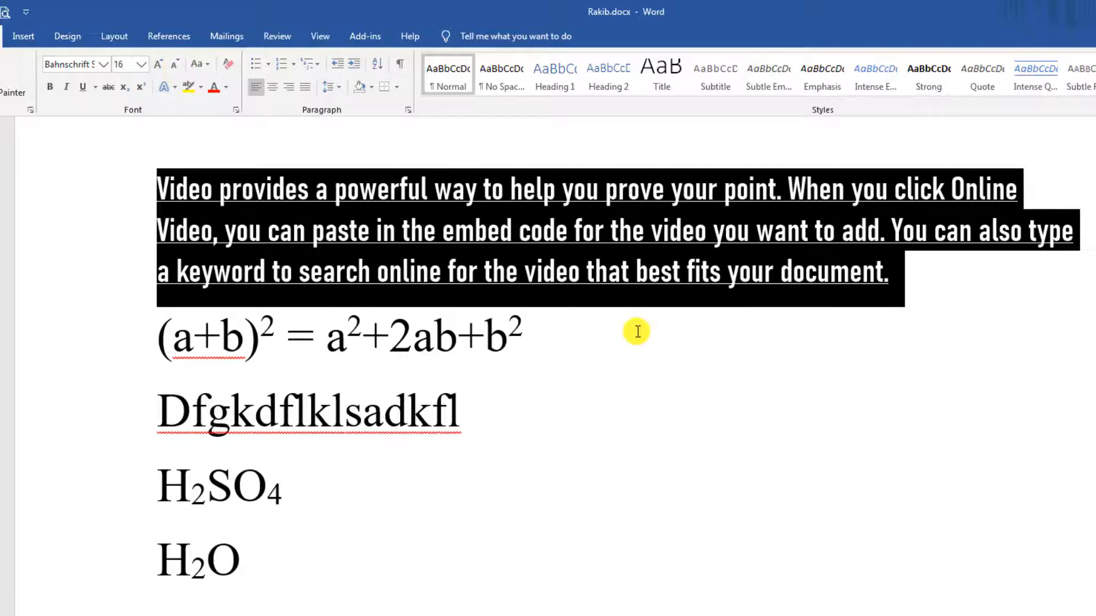
{"action": "left_click", "coordinate": [594, 354]}
{"action": "scroll", "coordinate": [611, 335], "scroll_direction": "down", "scroll_amount": 2}
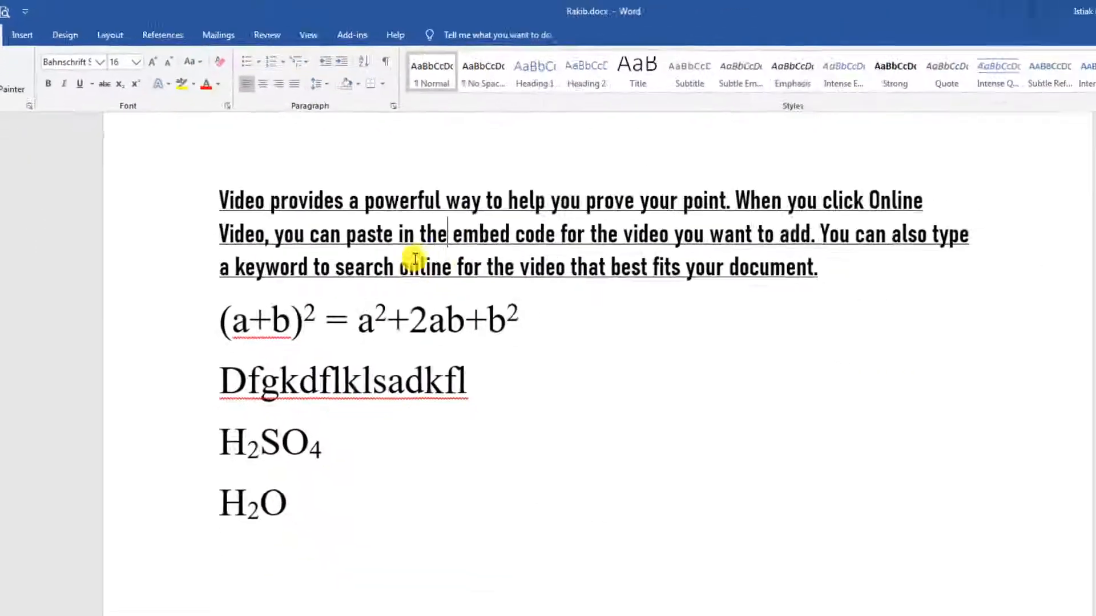
Scroll down to the H2O line and the Save time paragraph.
{"action": "scroll", "coordinate": [548, 387], "scroll_direction": "down", "scroll_amount": 5}
{"action": "scroll", "coordinate": [548, 387], "scroll_direction": "down", "scroll_amount": 1}
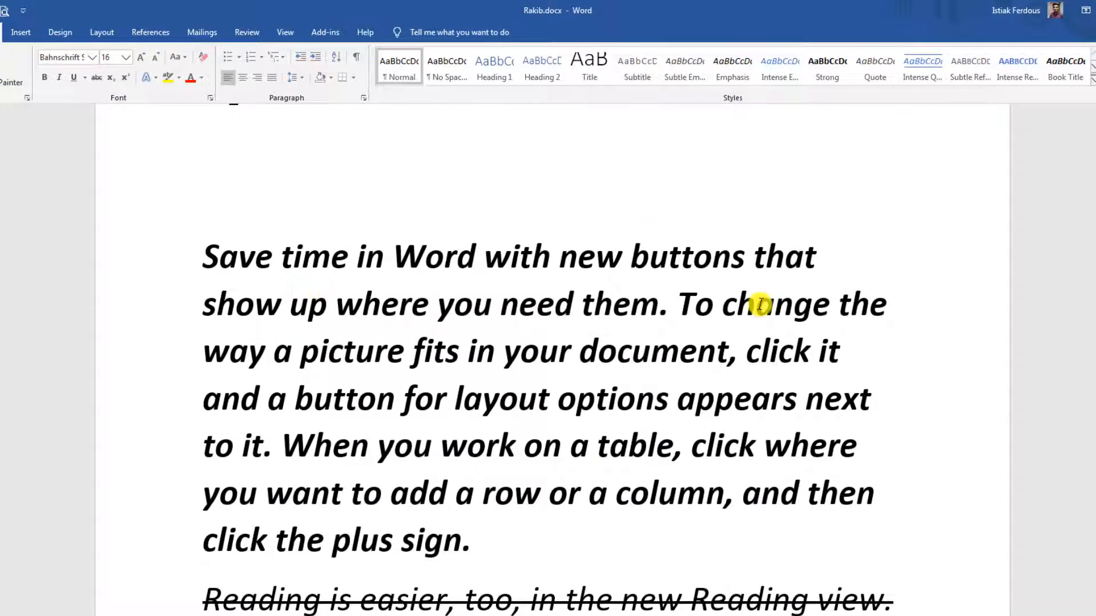
{"action": "scroll", "coordinate": [386, 325], "scroll_direction": "up", "scroll_amount": 2}
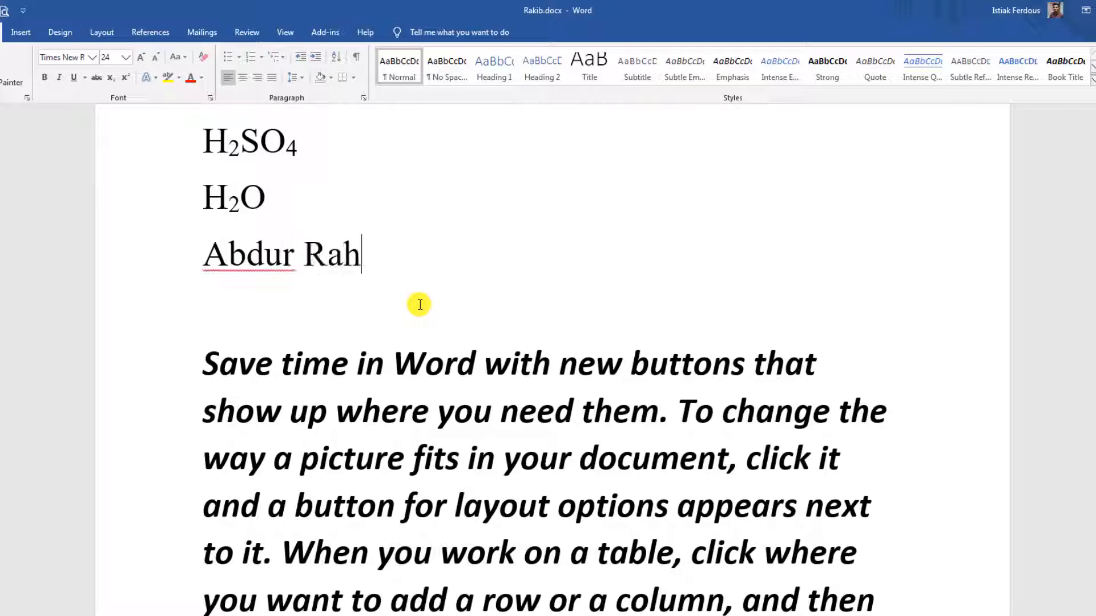
Apply the orange outlined text effect to the name line below H2O.
{"action": "scroll", "coordinate": [354, 313], "scroll_direction": "up", "scroll_amount": 2}
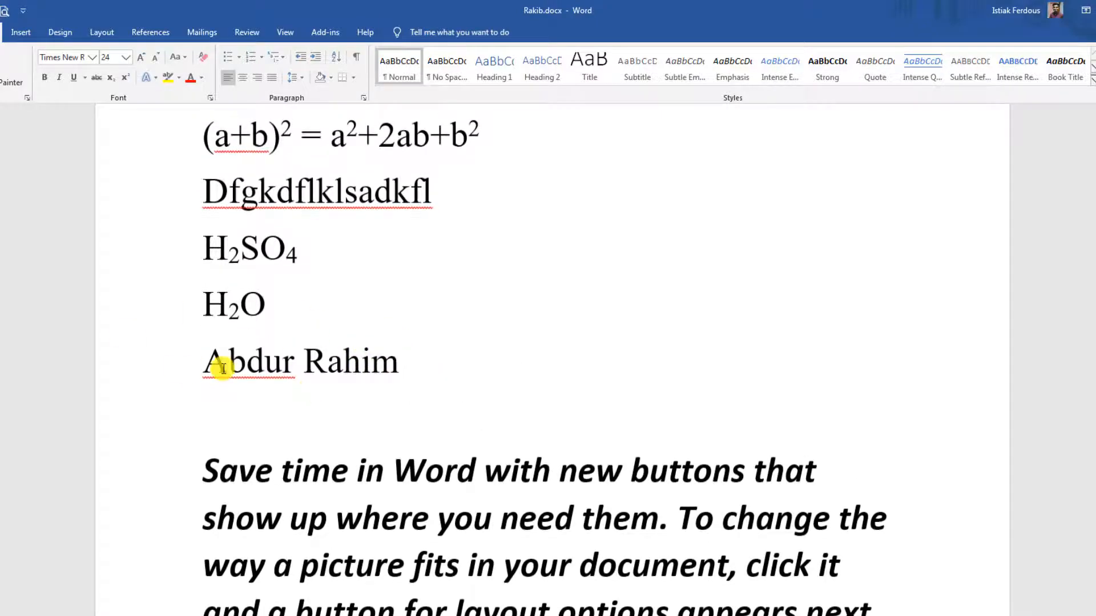
{"action": "left_click_drag", "start_coordinate": [206, 368], "coordinate": [400, 366]}
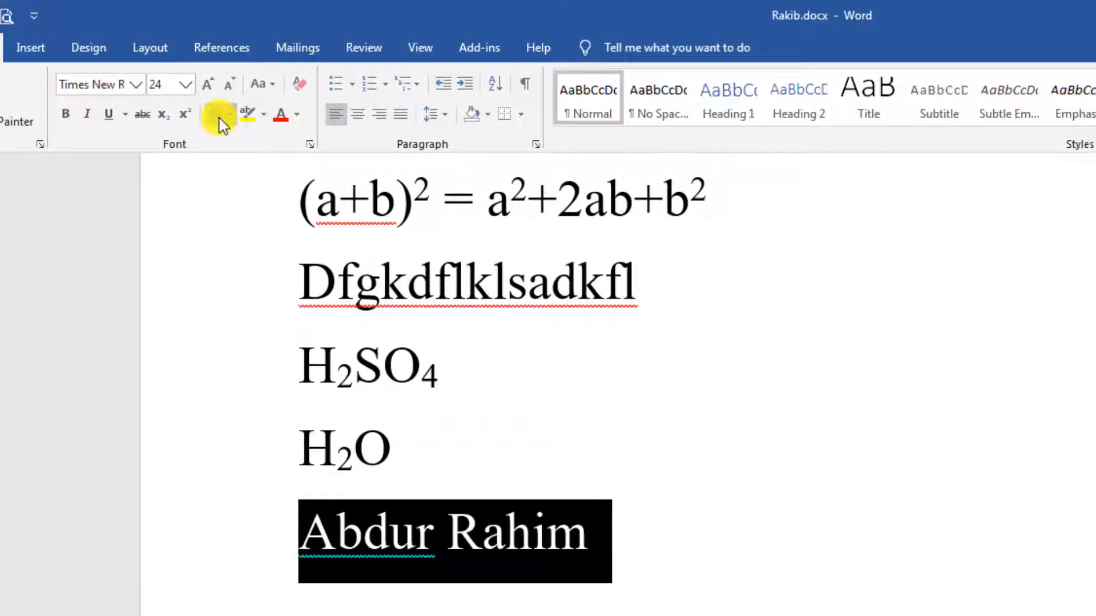
{"action": "left_click", "coordinate": [220, 116]}
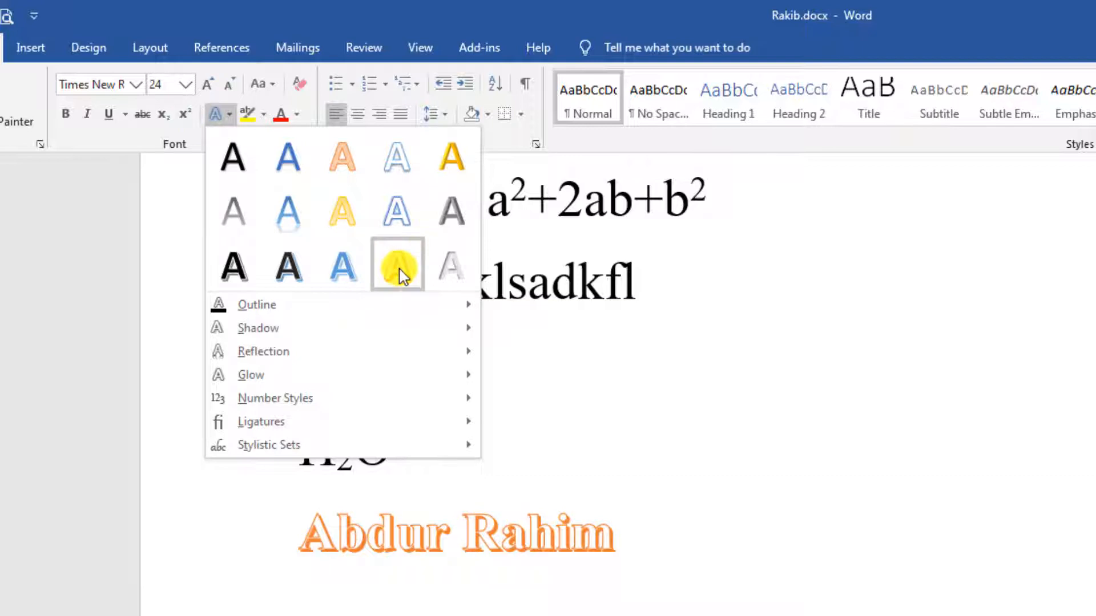
{"action": "left_click", "coordinate": [726, 575]}
{"action": "left_click", "coordinate": [733, 570]}
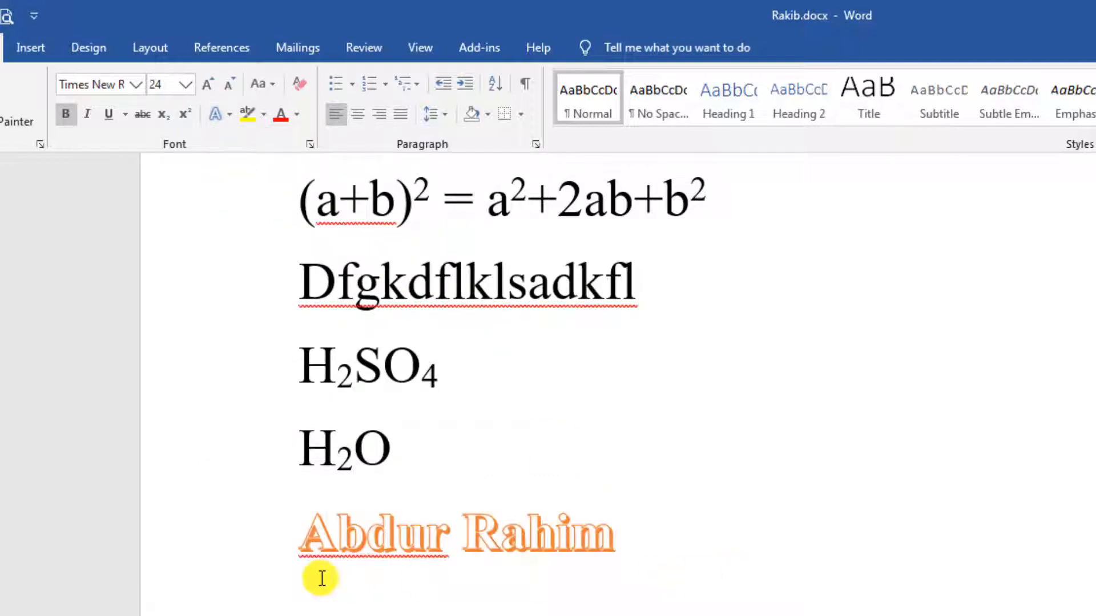
{"action": "scroll", "coordinate": [647, 569], "scroll_direction": "down", "scroll_amount": 3}
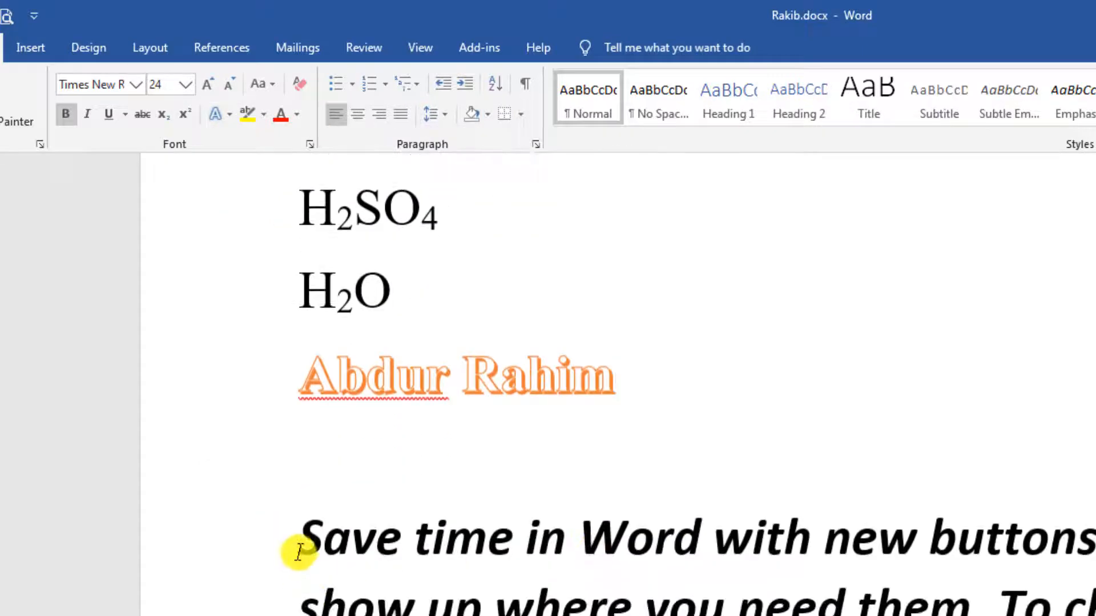
Give the opening words 'Save time in Word with' a gold gradient text effect.
{"action": "left_click_drag", "start_coordinate": [298, 552], "coordinate": [783, 557]}
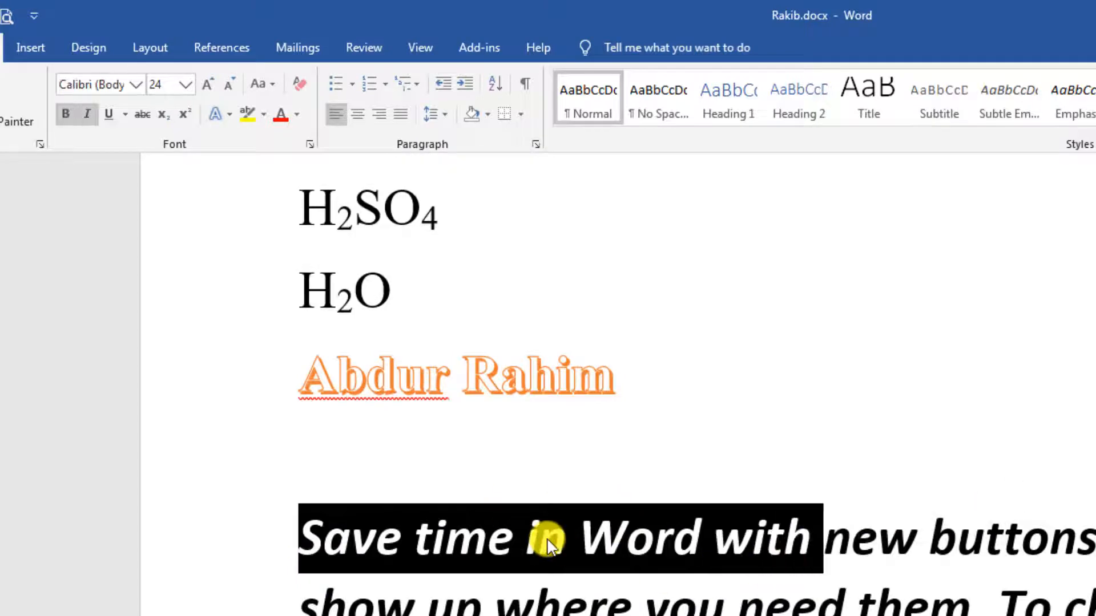
{"action": "left_click", "coordinate": [222, 113]}
{"action": "left_click", "coordinate": [455, 163]}
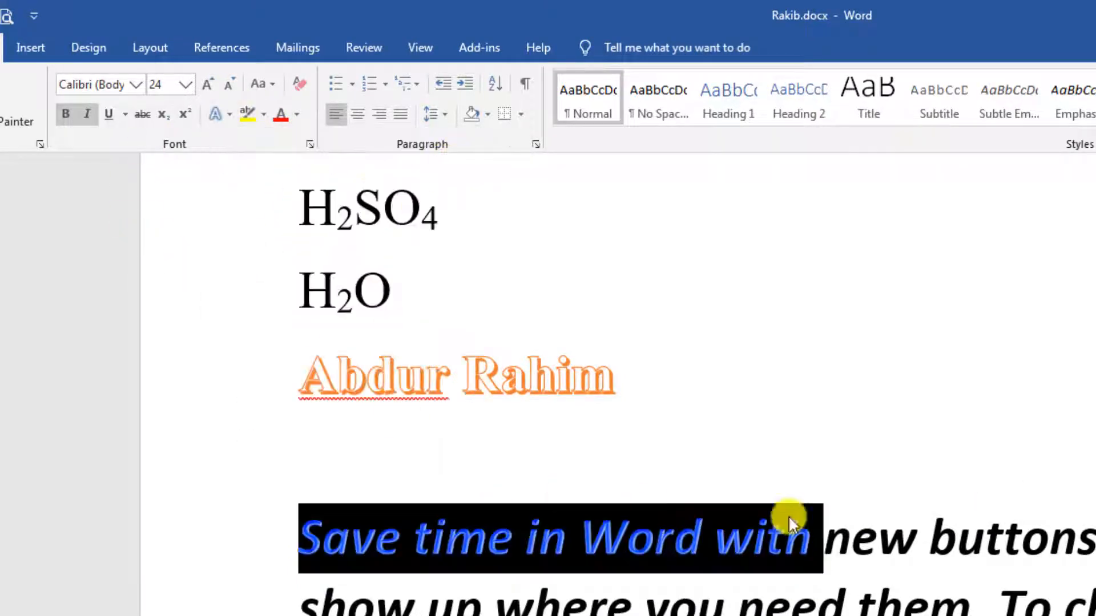
{"action": "left_click", "coordinate": [913, 533]}
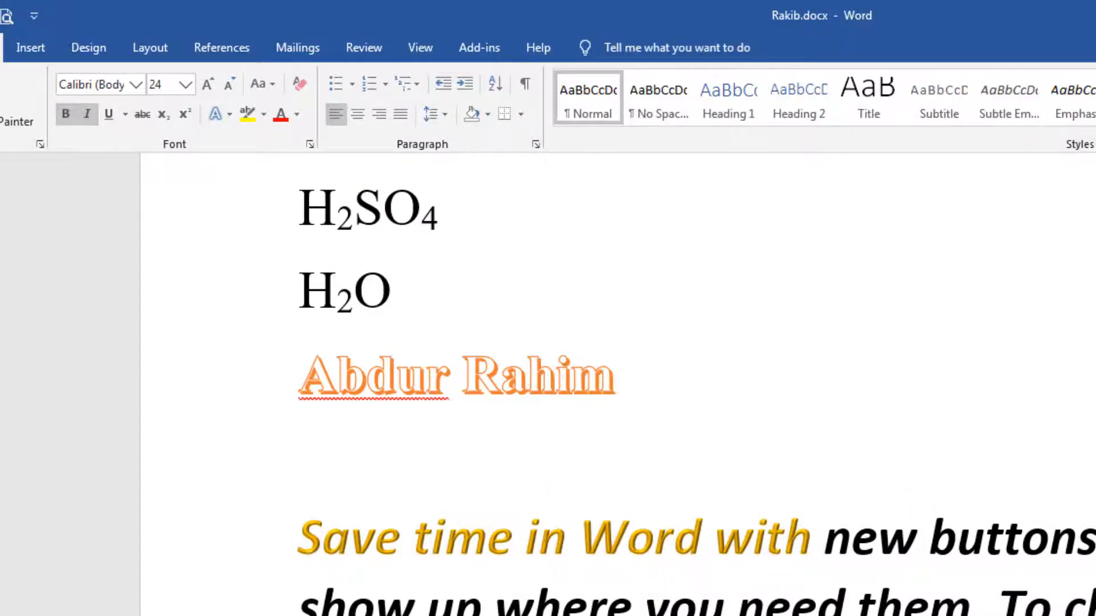
{"action": "scroll", "coordinate": [696, 382], "scroll_direction": "up", "scroll_amount": 8}
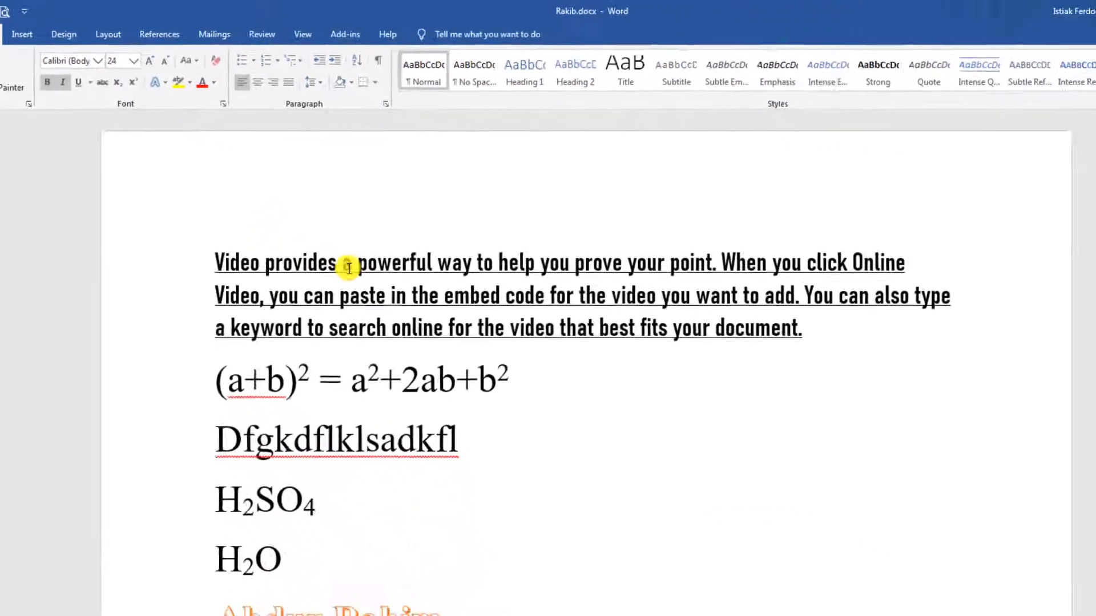
{"action": "scroll", "coordinate": [349, 267], "scroll_direction": "down", "scroll_amount": 6}
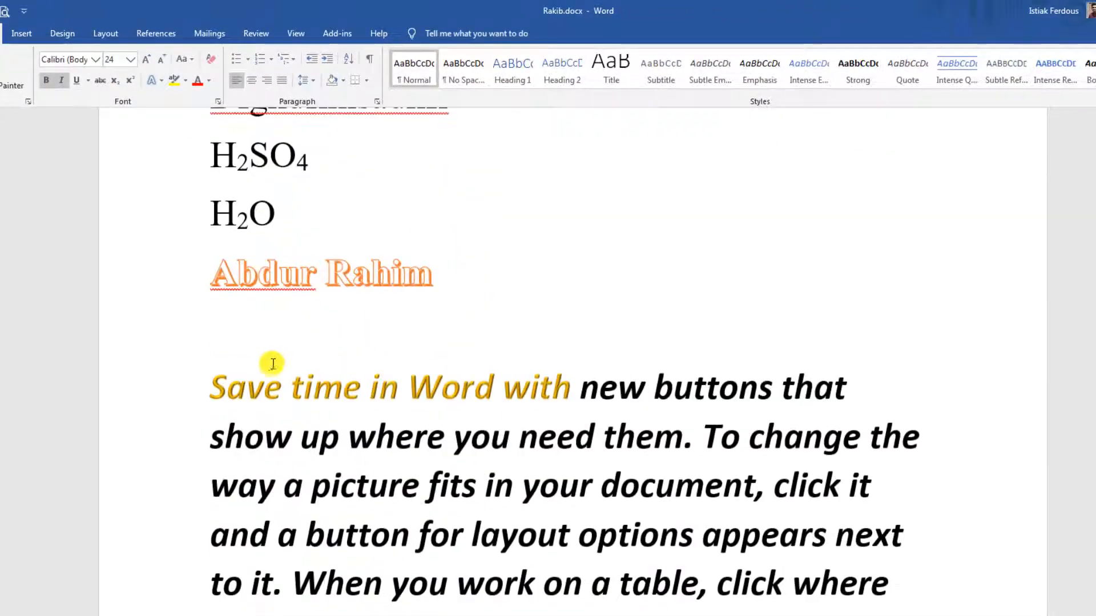
{"action": "scroll", "coordinate": [274, 362], "scroll_direction": "down", "scroll_amount": 1}
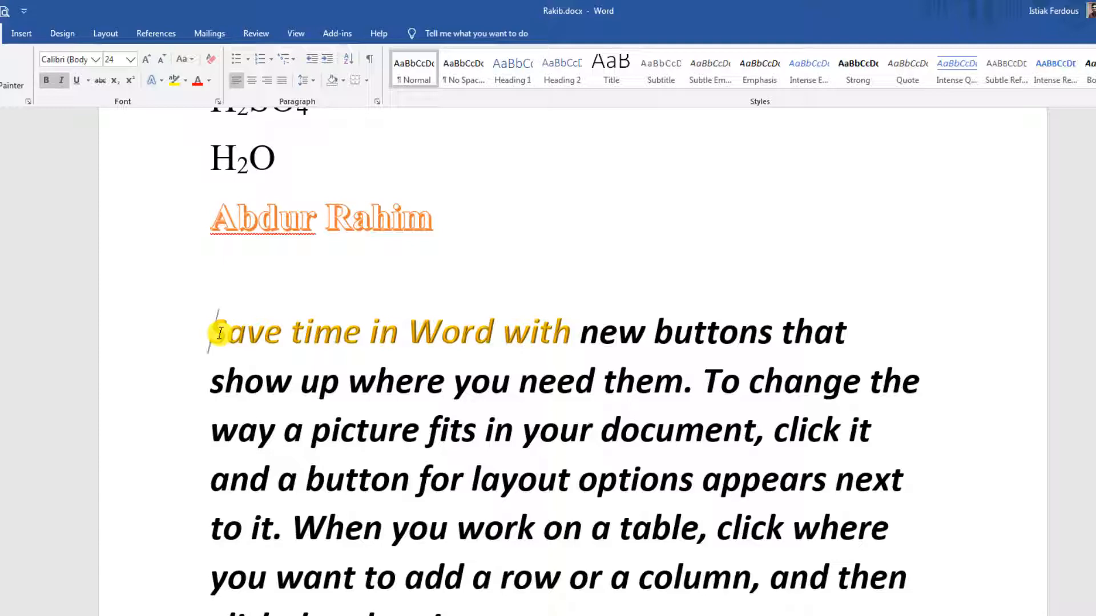
Convert the whole 'Save time' paragraph to UPPERCASE.
{"action": "scroll", "coordinate": [176, 313], "scroll_direction": "up", "scroll_amount": 1}
{"action": "scroll", "coordinate": [350, 431], "scroll_direction": "down", "scroll_amount": 2}
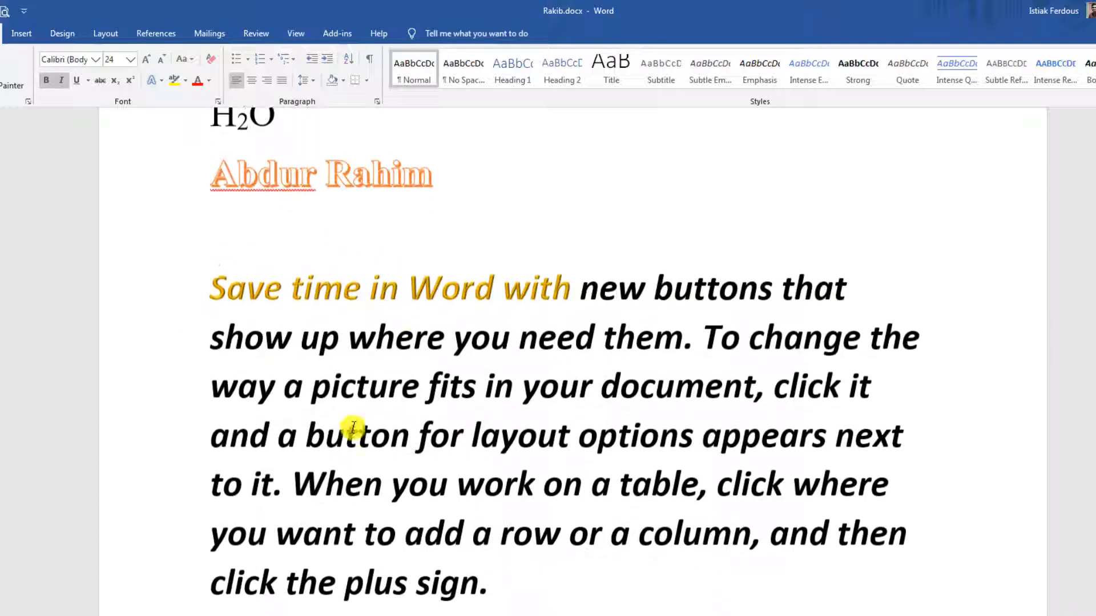
{"action": "left_click_drag", "start_coordinate": [213, 269], "coordinate": [489, 580]}
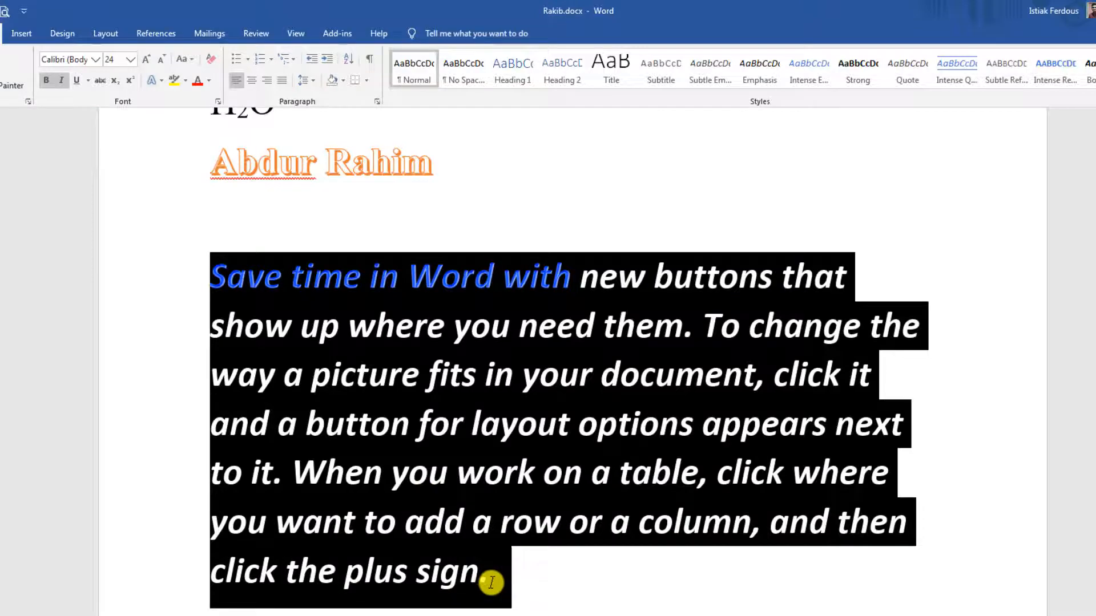
{"action": "left_click", "coordinate": [354, 494]}
{"action": "left_click_drag", "start_coordinate": [220, 280], "coordinate": [489, 584]}
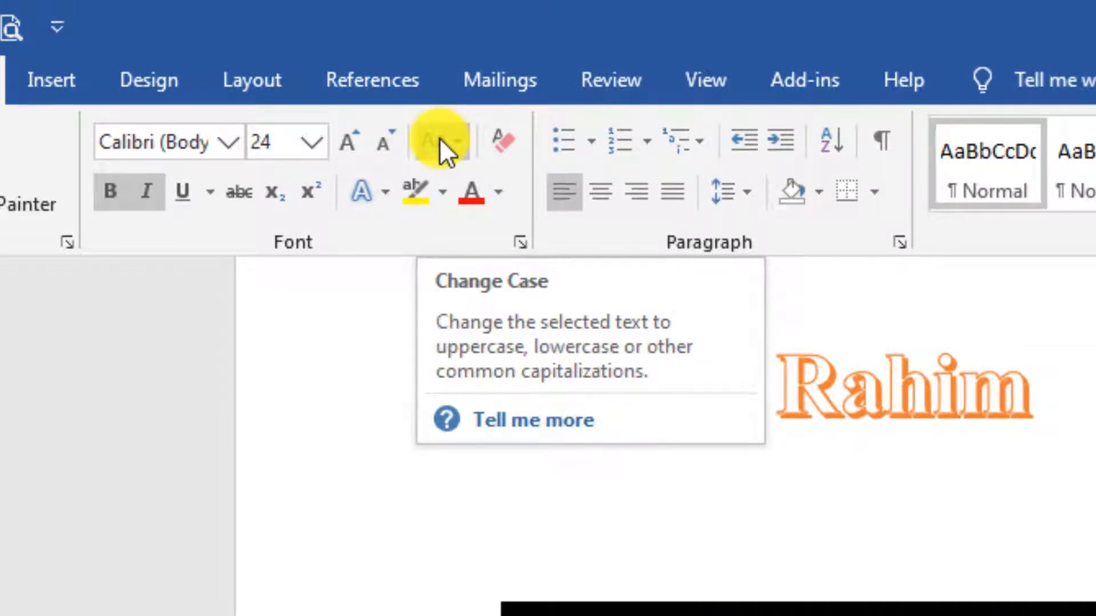
{"action": "left_click", "coordinate": [440, 138]}
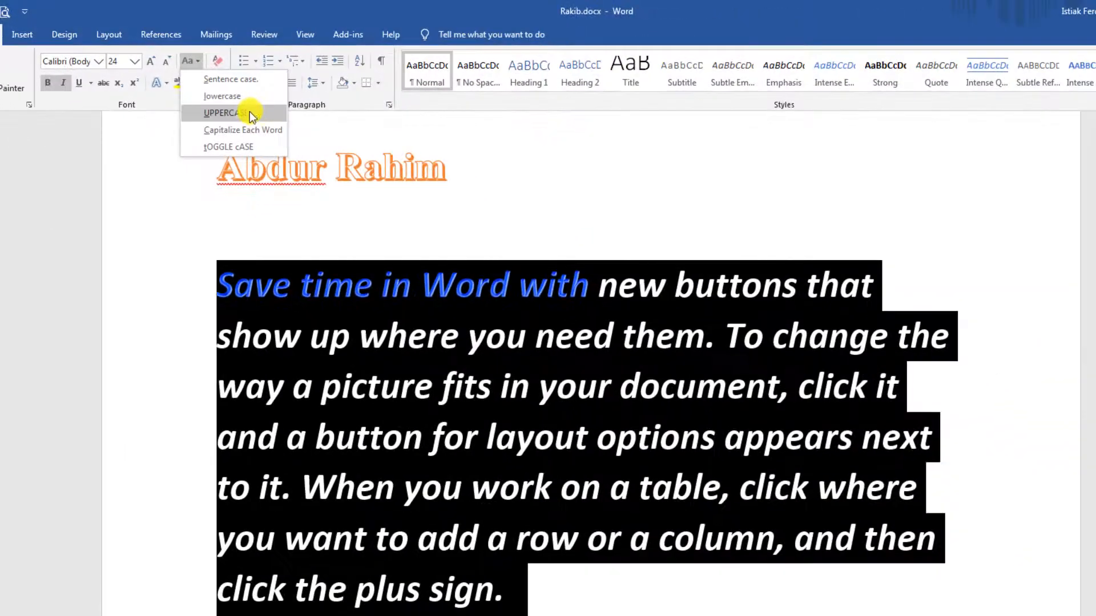
{"action": "left_click", "coordinate": [248, 113]}
{"action": "left_click", "coordinate": [665, 438]}
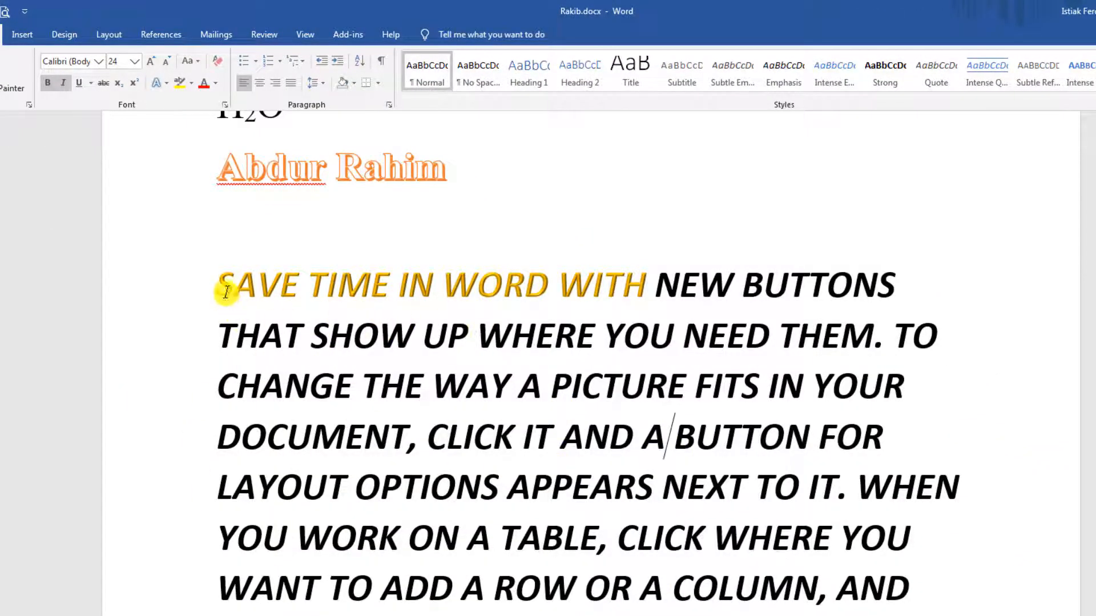
Change the paragraph to lowercase and start a new empty paragraph after it.
{"action": "left_click_drag", "start_coordinate": [226, 287], "coordinate": [502, 593]}
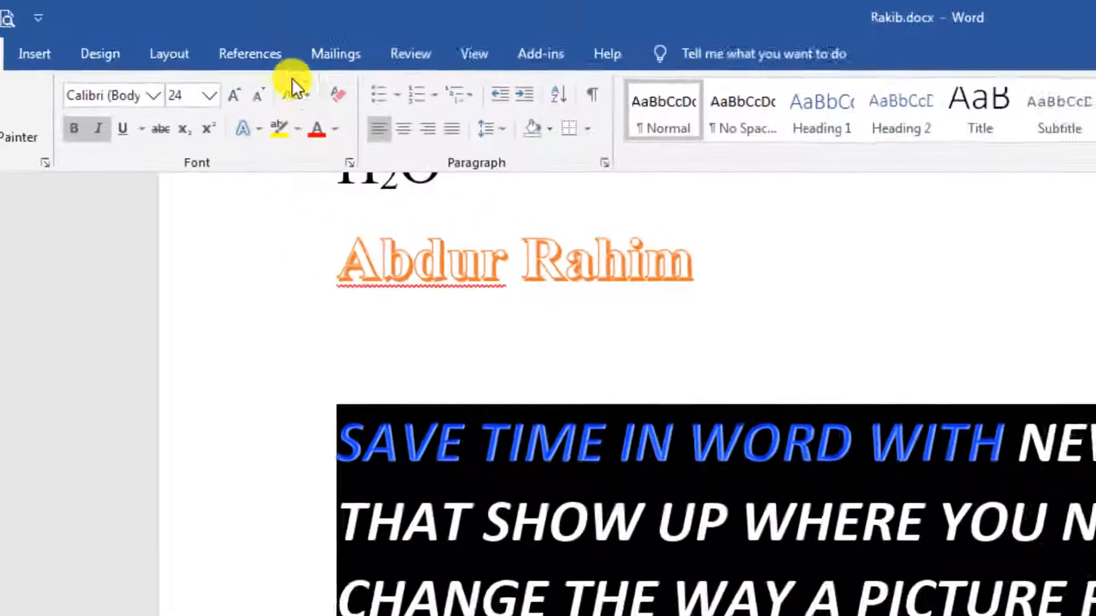
{"action": "left_click", "coordinate": [294, 94]}
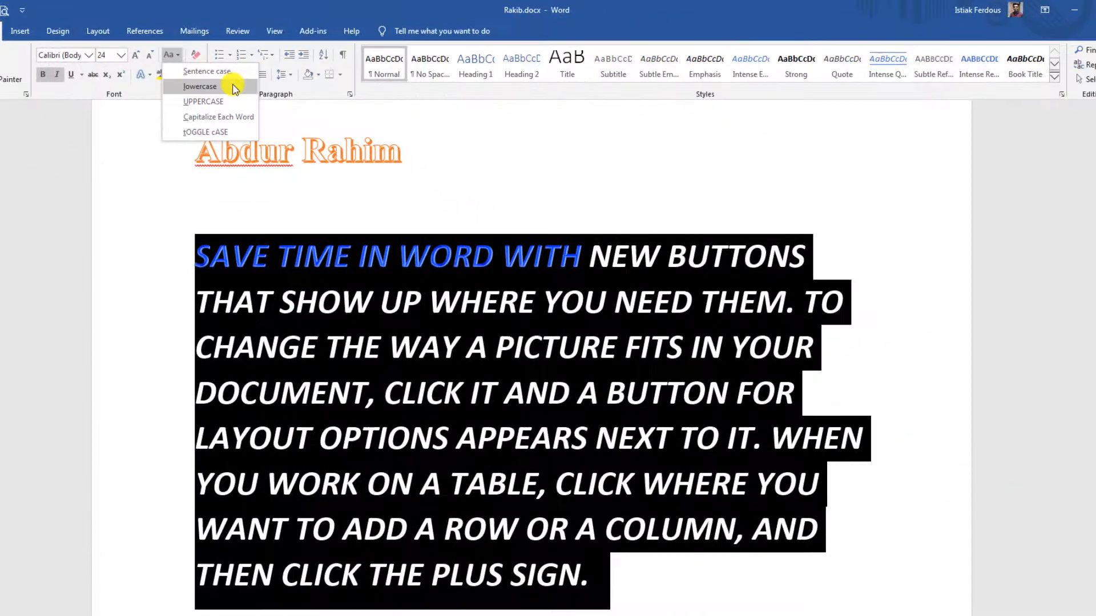
{"action": "left_click", "coordinate": [233, 86]}
{"action": "left_click", "coordinate": [509, 519]}
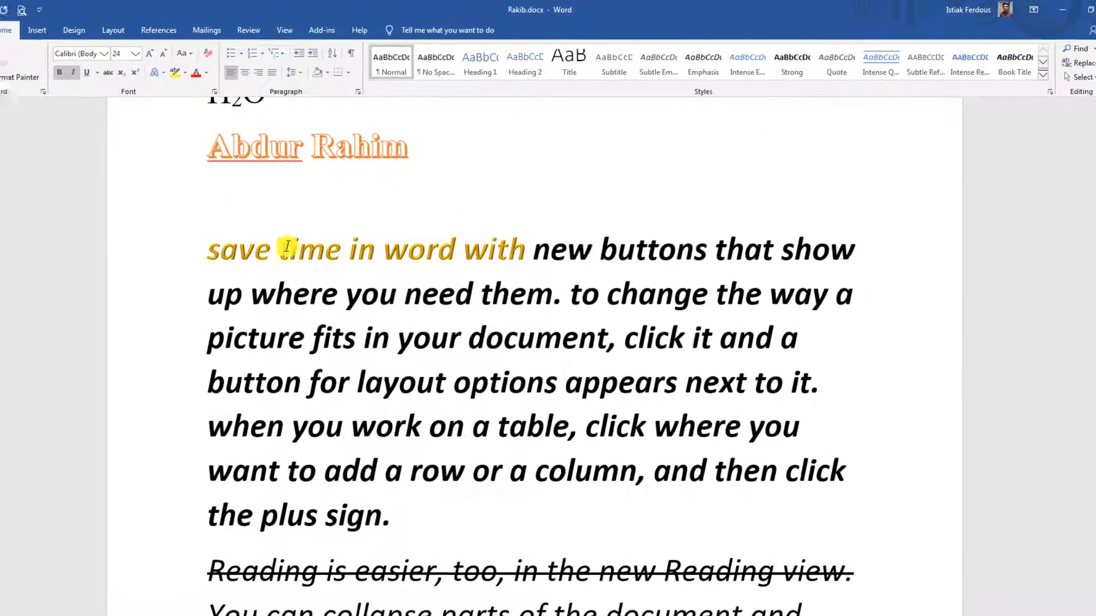
{"action": "key", "text": "Return"}
{"action": "scroll", "coordinate": [440, 374], "scroll_direction": "down", "scroll_amount": 2}
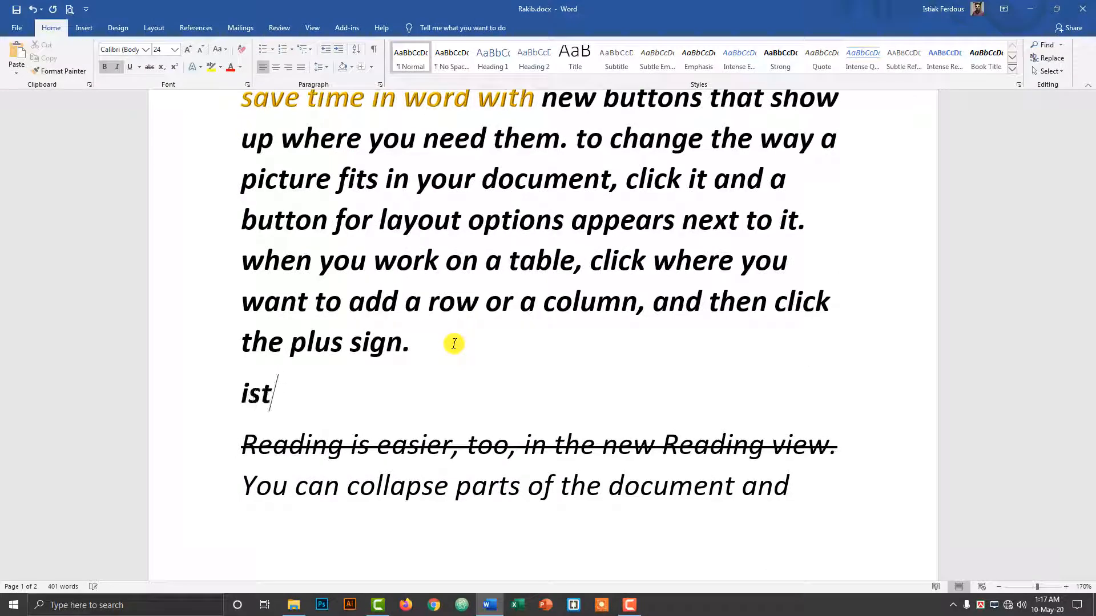
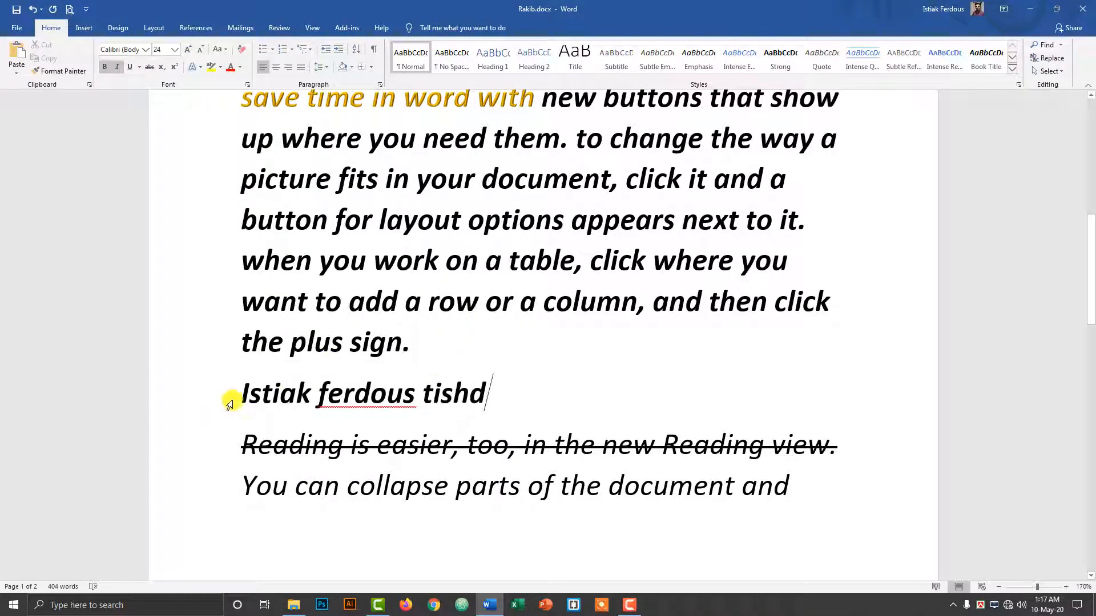
Type the person's name on the new line, with its first letter lowercase.
{"action": "left_click_drag", "start_coordinate": [234, 393], "coordinate": [249, 393]}
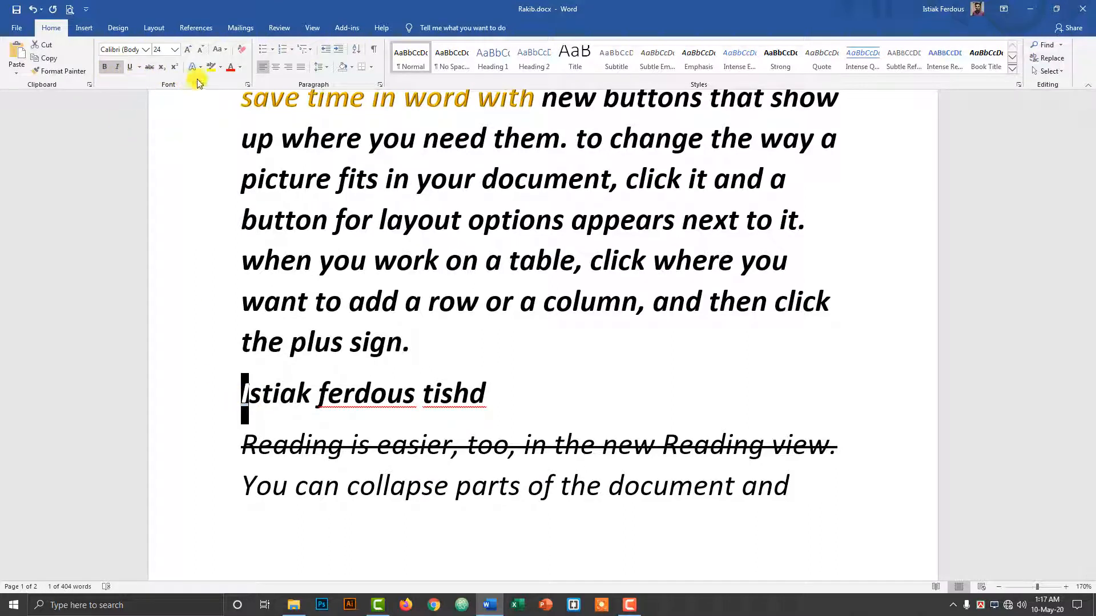
{"action": "type", "text": "i"}
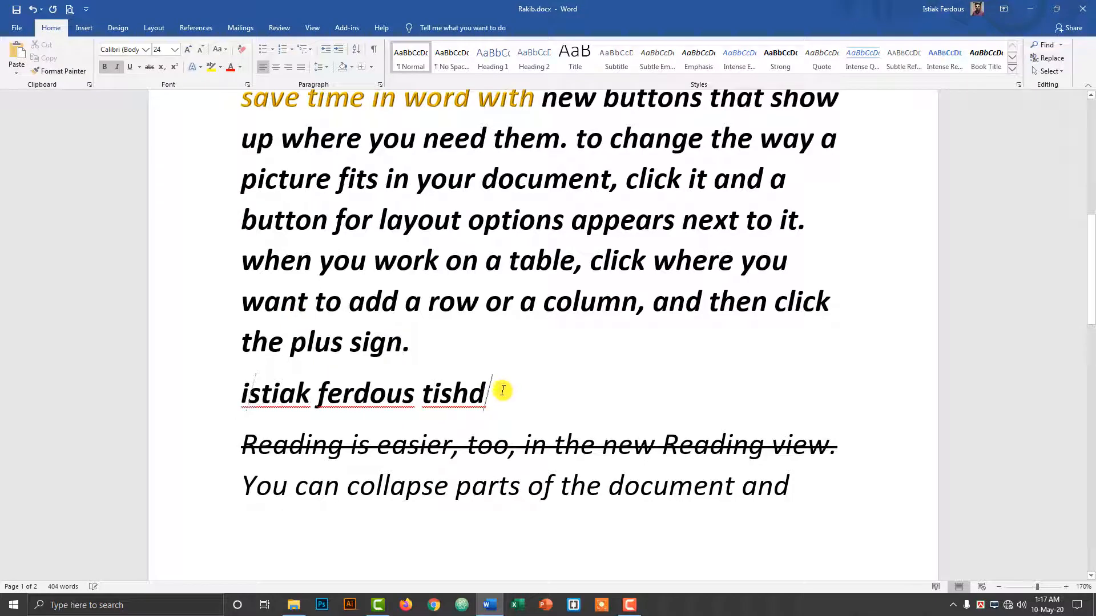
{"action": "key", "text": "End"}
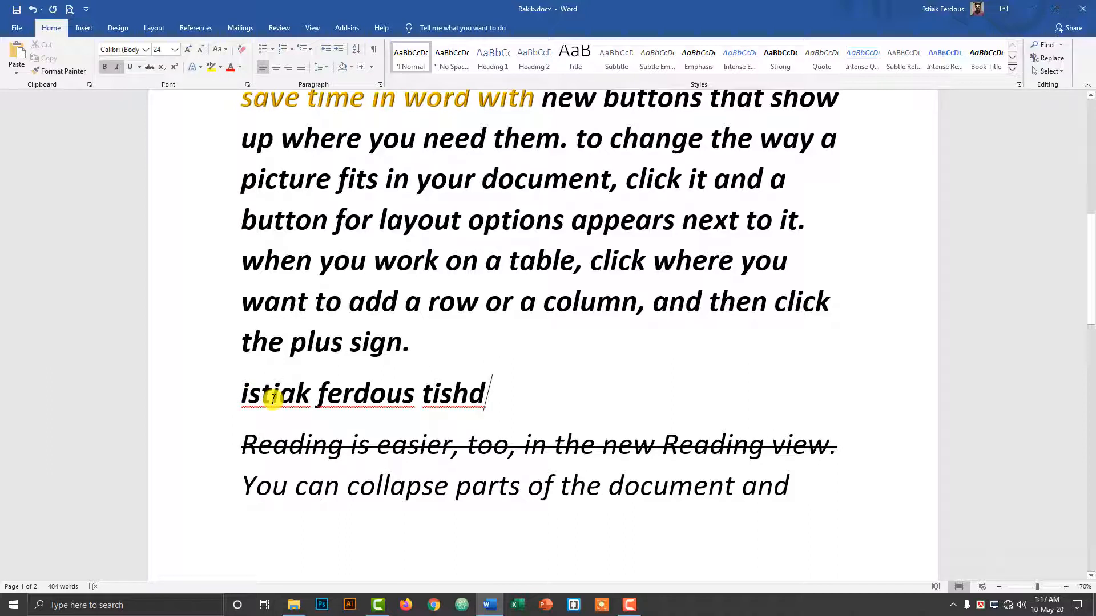
Select the whole name line and bring up the Change Case options.
{"action": "double_click", "coordinate": [274, 397]}
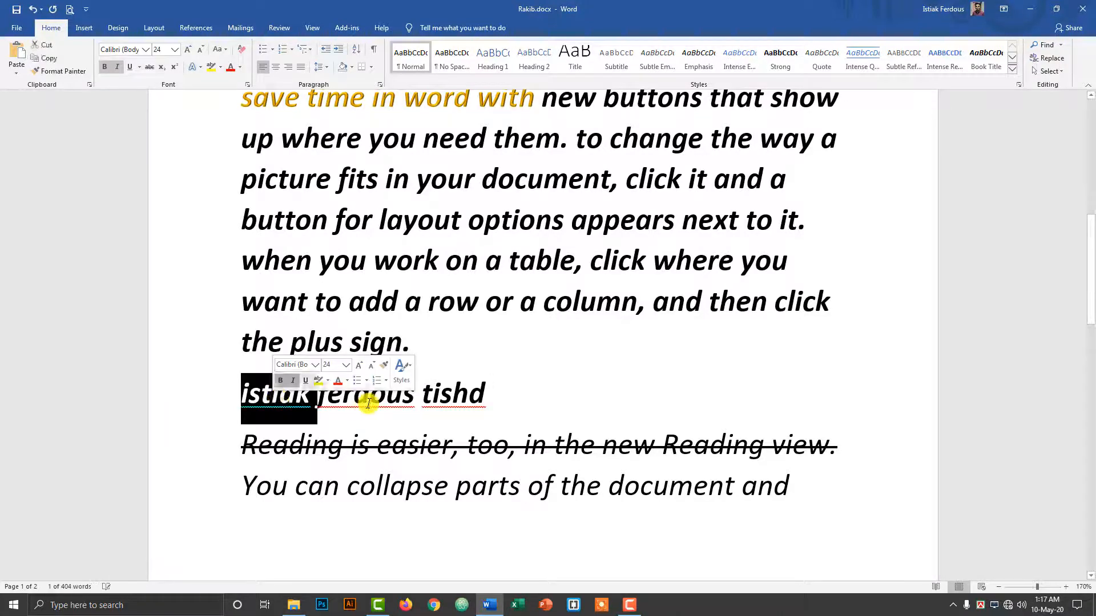
{"action": "double_click", "coordinate": [367, 396]}
{"action": "double_click", "coordinate": [460, 394]}
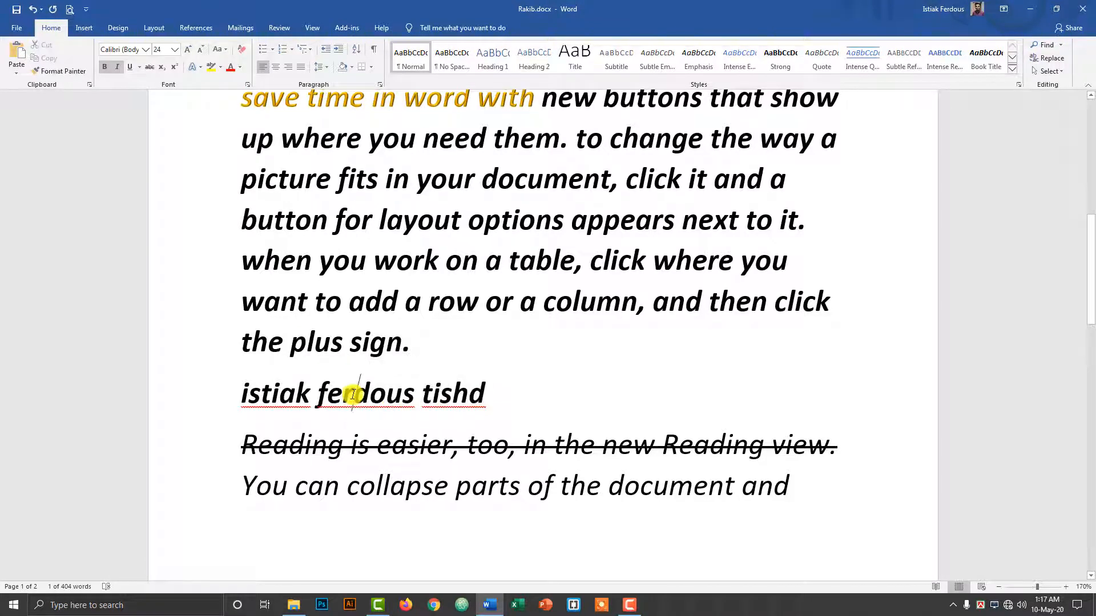
{"action": "double_click", "coordinate": [352, 395]}
{"action": "double_click", "coordinate": [264, 388]}
{"action": "left_click", "coordinate": [509, 398]}
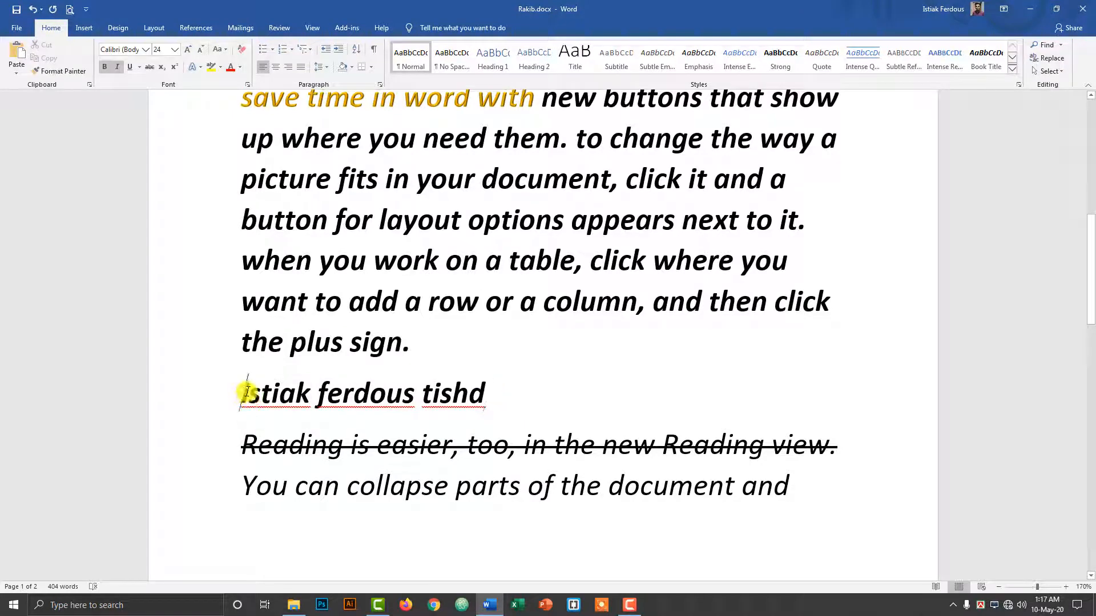
{"action": "double_click", "coordinate": [315, 396]}
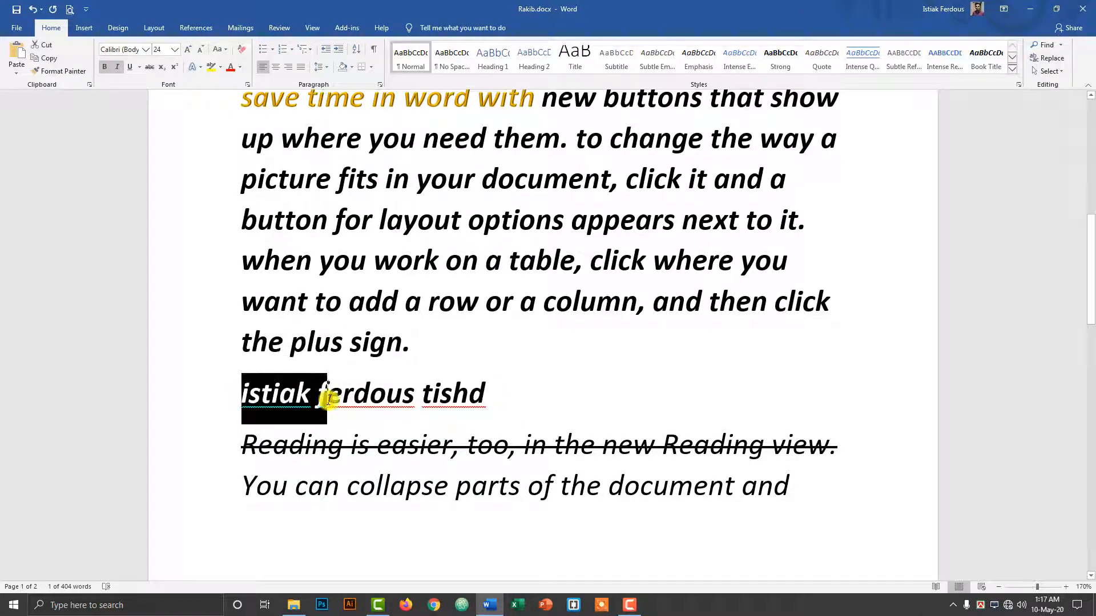
{"action": "left_click", "coordinate": [391, 396]}
{"action": "left_click_drag", "start_coordinate": [237, 392], "coordinate": [504, 392]}
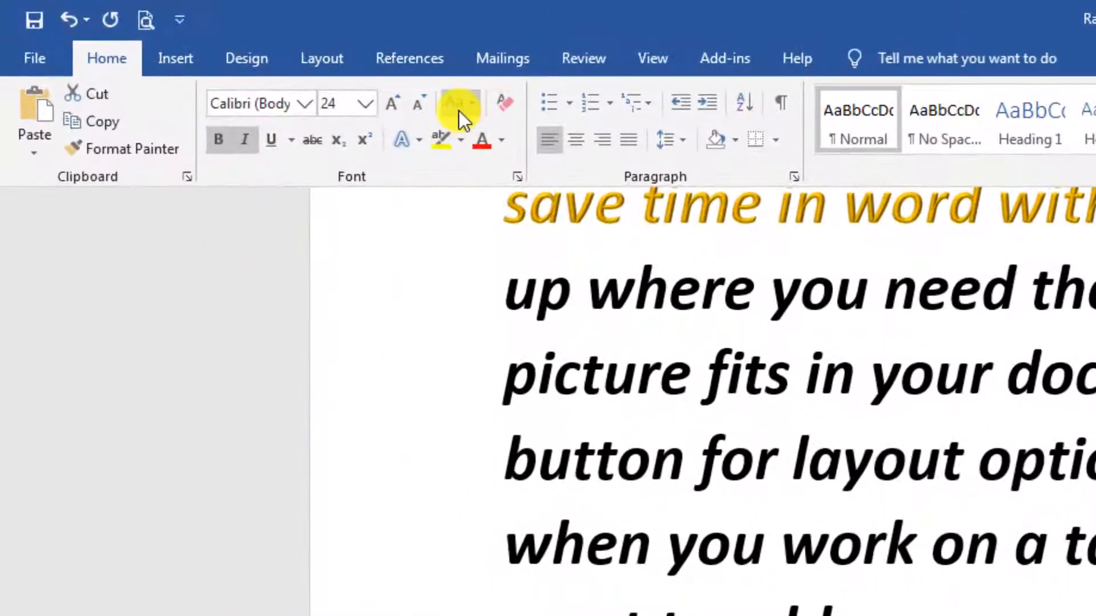
{"action": "left_click", "coordinate": [239, 54]}
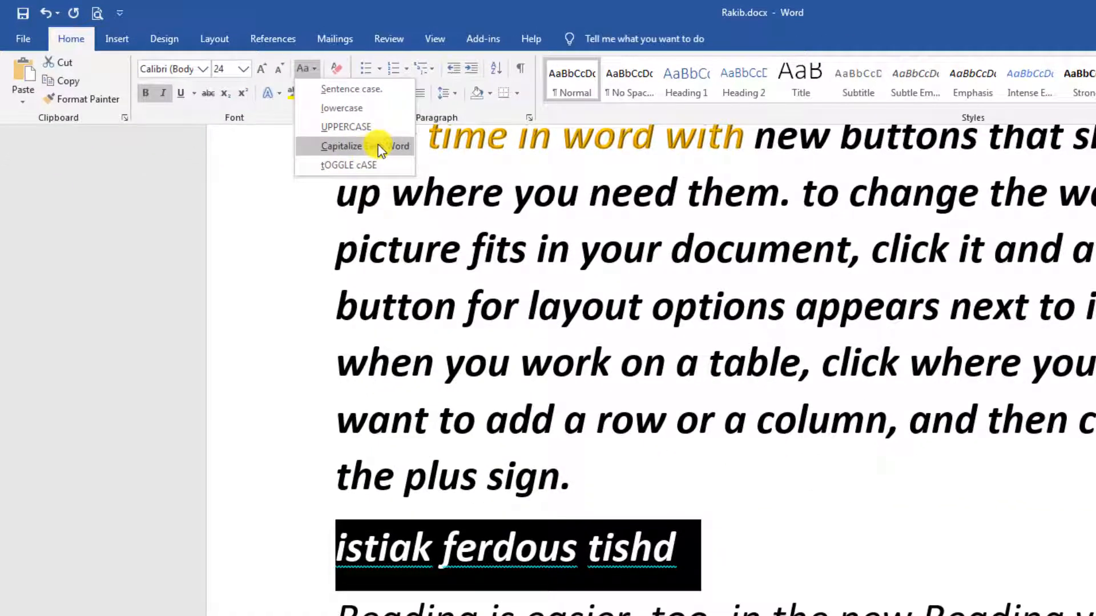
{"action": "left_click", "coordinate": [378, 145]}
{"action": "left_click", "coordinate": [747, 554]}
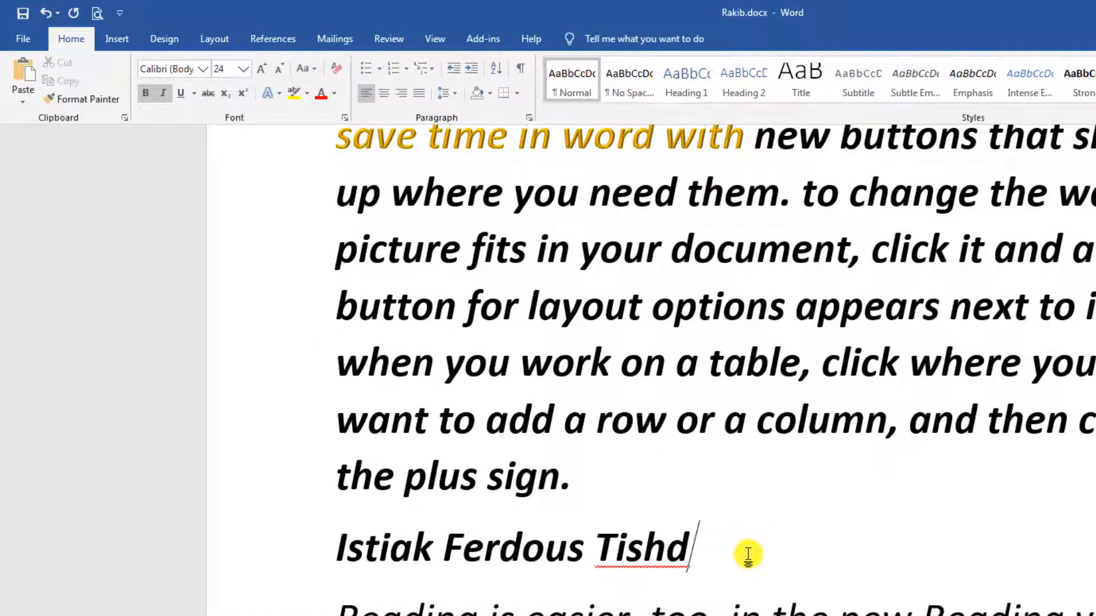
{"action": "left_click_drag", "start_coordinate": [333, 549], "coordinate": [345, 545]}
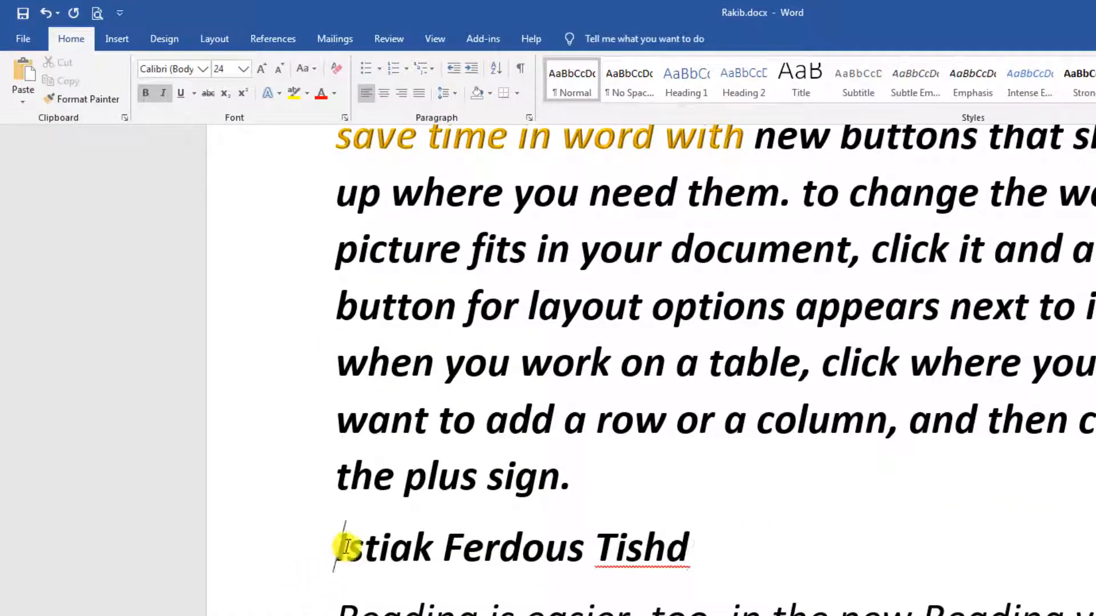
{"action": "left_click", "coordinate": [450, 552]}
{"action": "left_click_drag", "start_coordinate": [595, 549], "coordinate": [615, 547]}
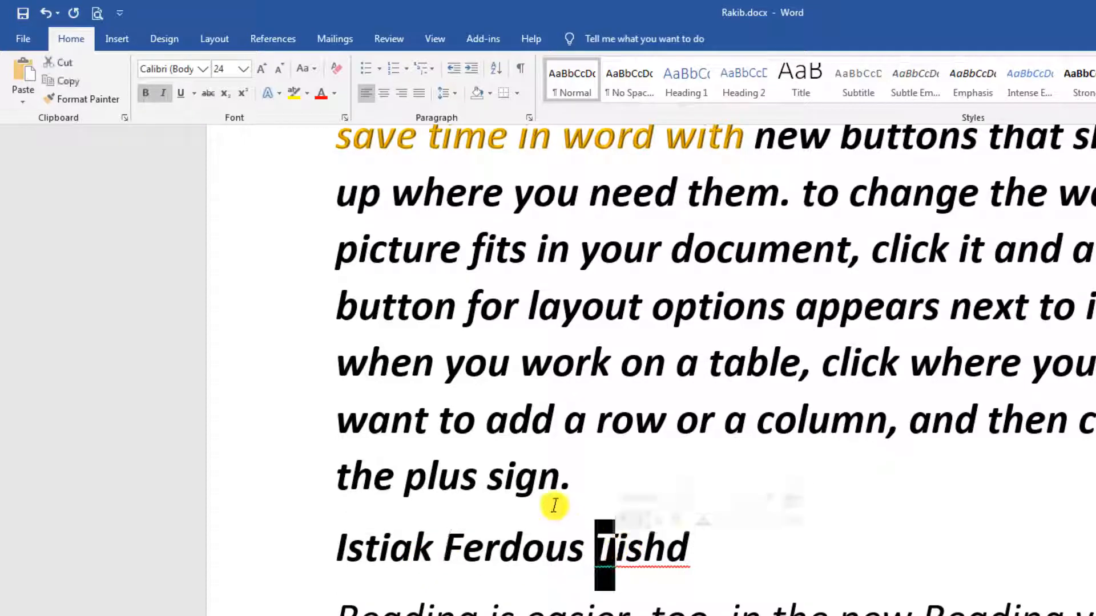
{"action": "left_click", "coordinate": [563, 481]}
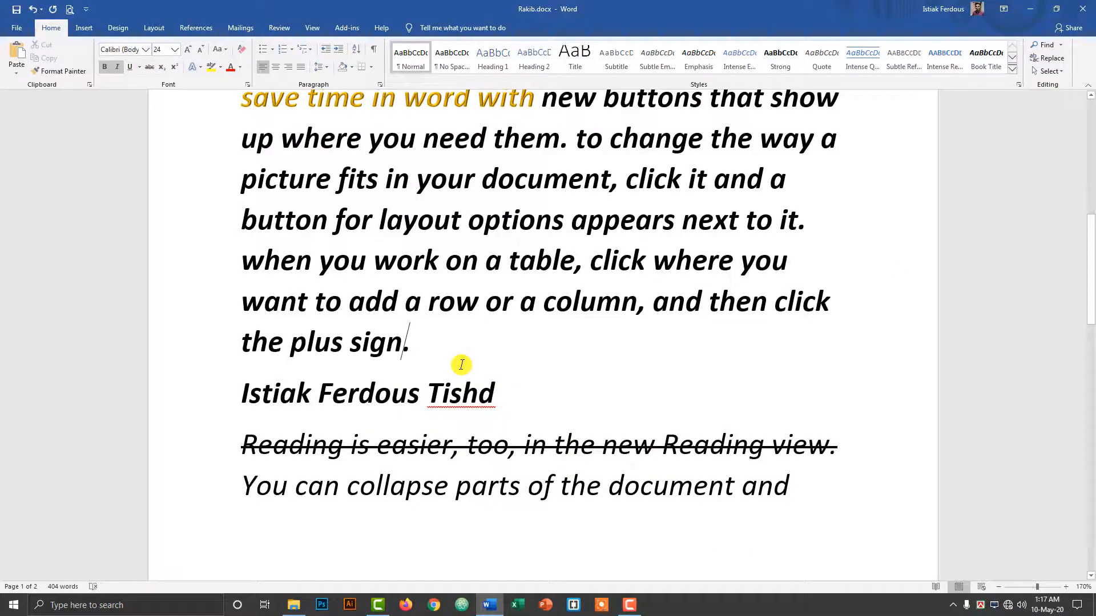
{"action": "scroll", "coordinate": [472, 364], "scroll_direction": "up", "scroll_amount": 8}
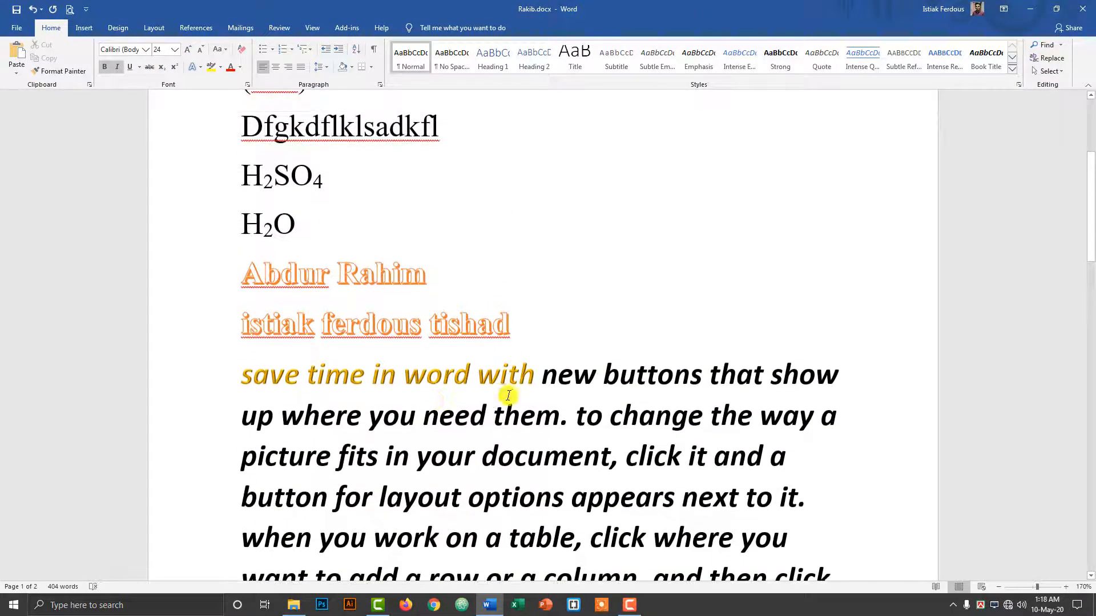
{"action": "scroll", "coordinate": [489, 336], "scroll_direction": "down", "scroll_amount": 3}
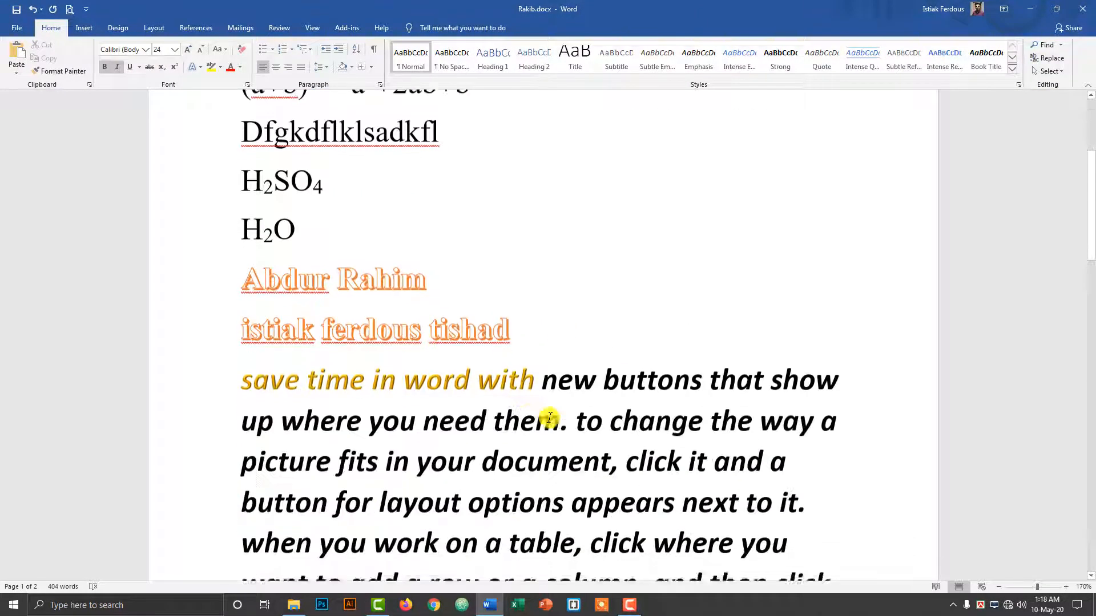
{"action": "scroll", "coordinate": [643, 372], "scroll_direction": "down", "scroll_amount": 3}
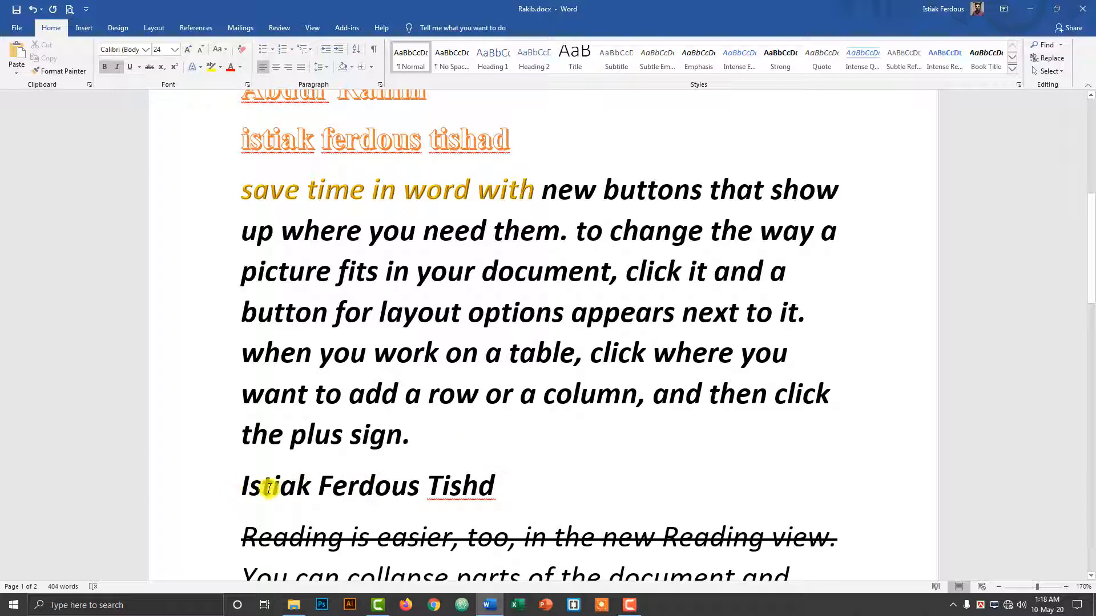
{"action": "left_click_drag", "start_coordinate": [244, 486], "coordinate": [947, 480]}
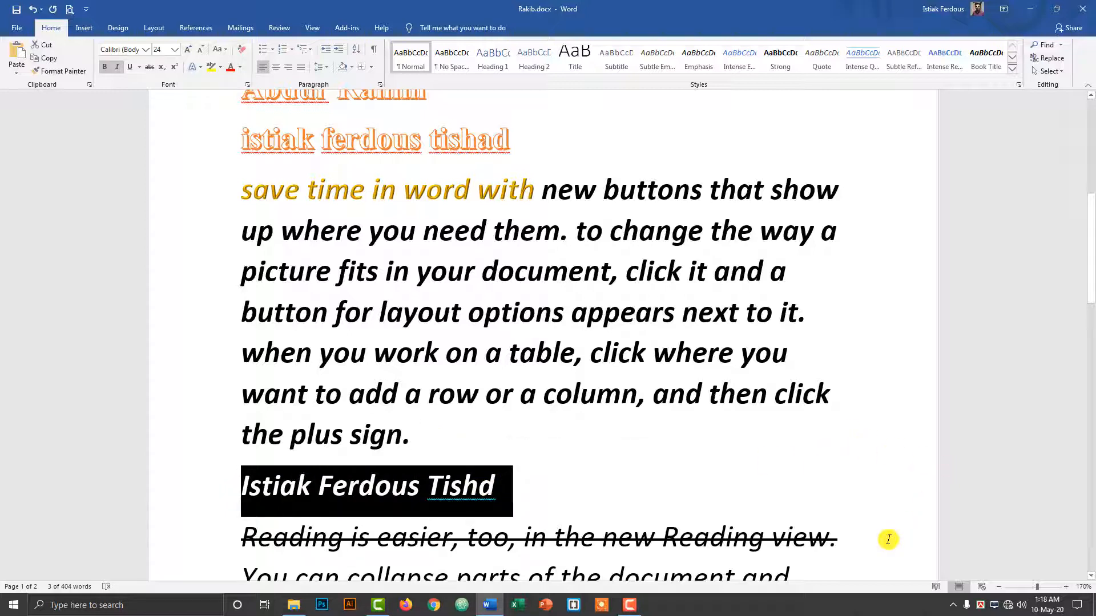
{"action": "key", "text": "shift+F3"}
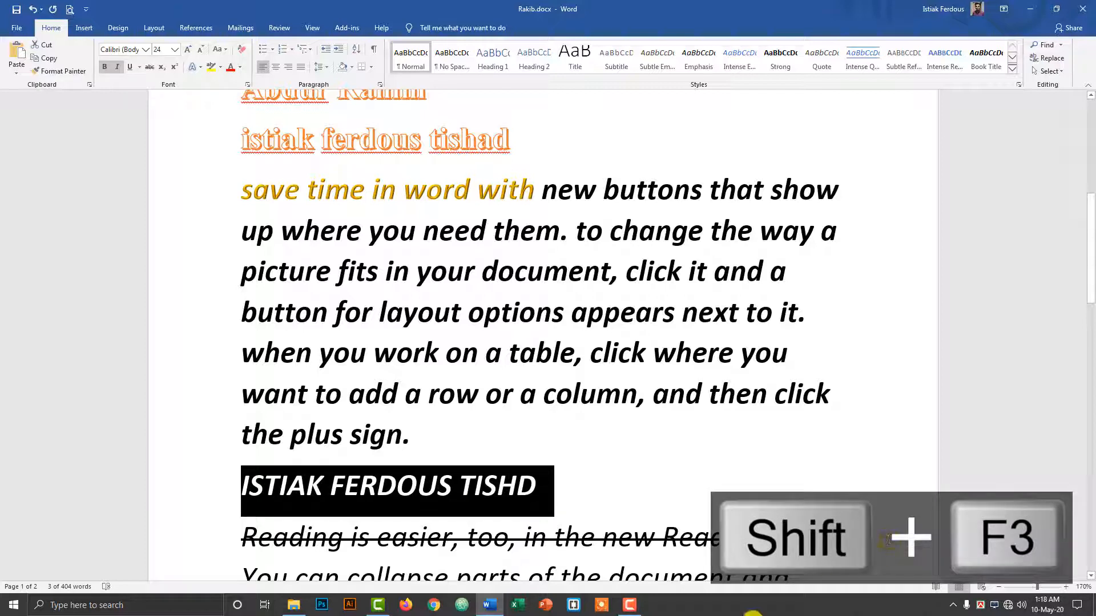
{"action": "left_click", "coordinate": [525, 478]}
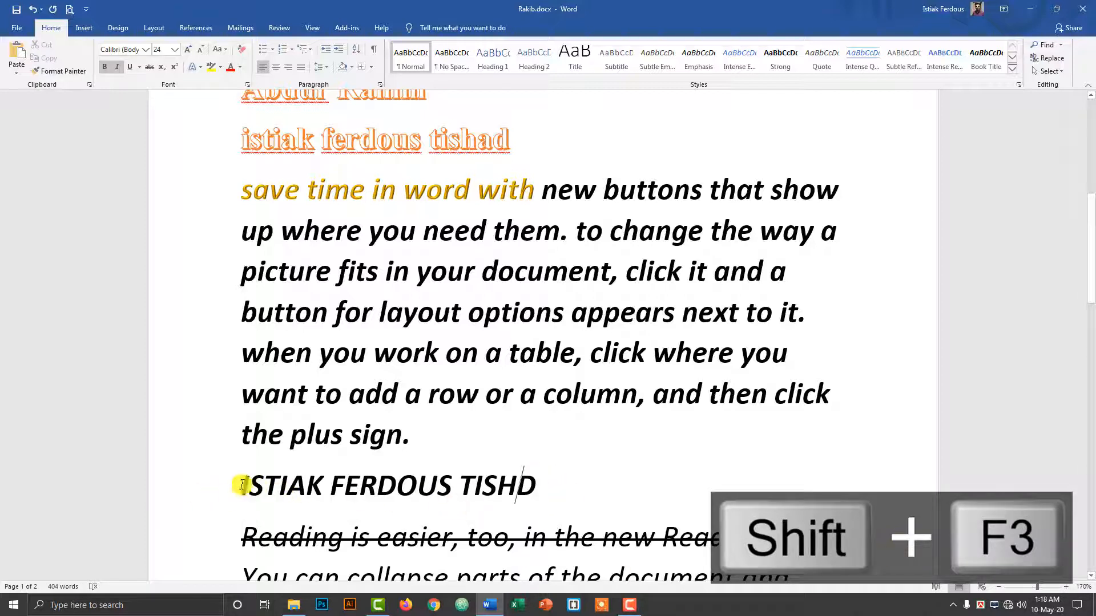
{"action": "left_click_drag", "start_coordinate": [243, 484], "coordinate": [563, 477]}
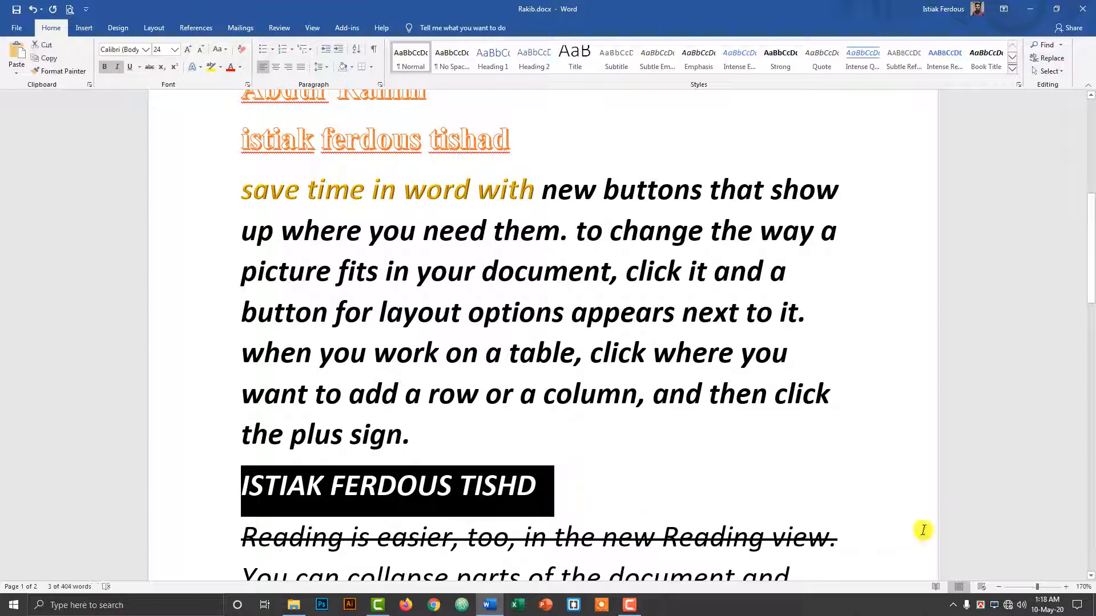
{"action": "key", "text": "shift+F3"}
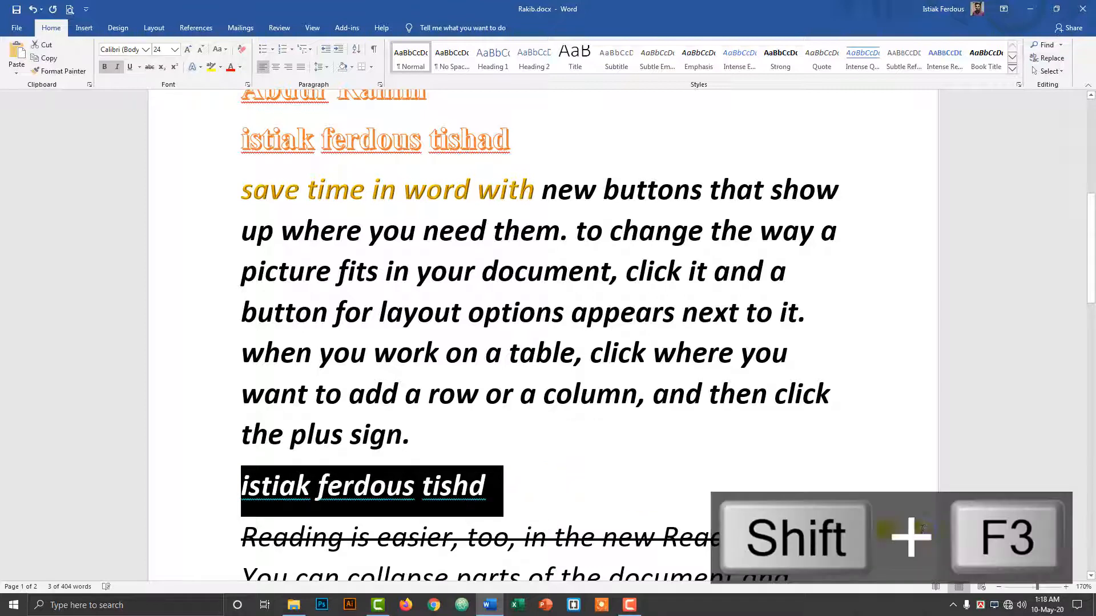
{"action": "left_click", "coordinate": [632, 512]}
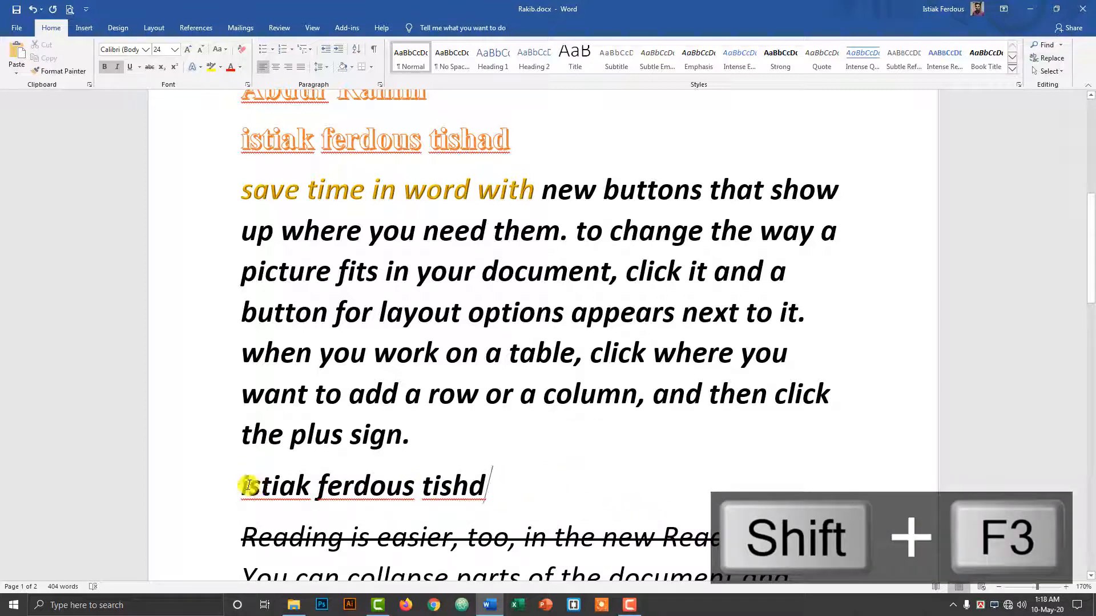
{"action": "left_click_drag", "start_coordinate": [245, 481], "coordinate": [567, 484]}
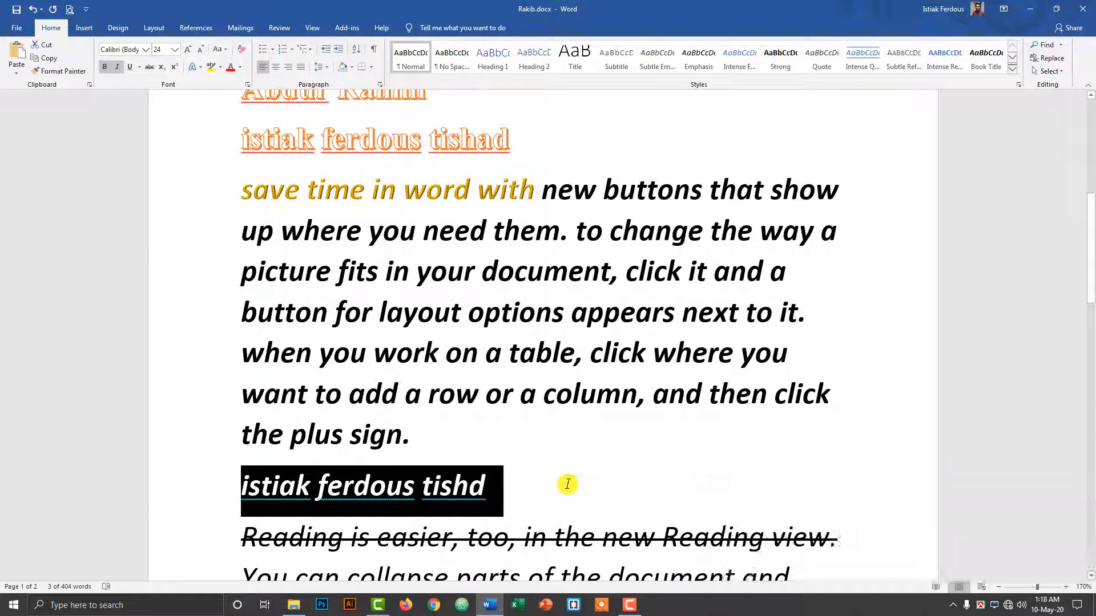
{"action": "key", "text": "shift+F3"}
{"action": "left_click", "coordinate": [567, 484]}
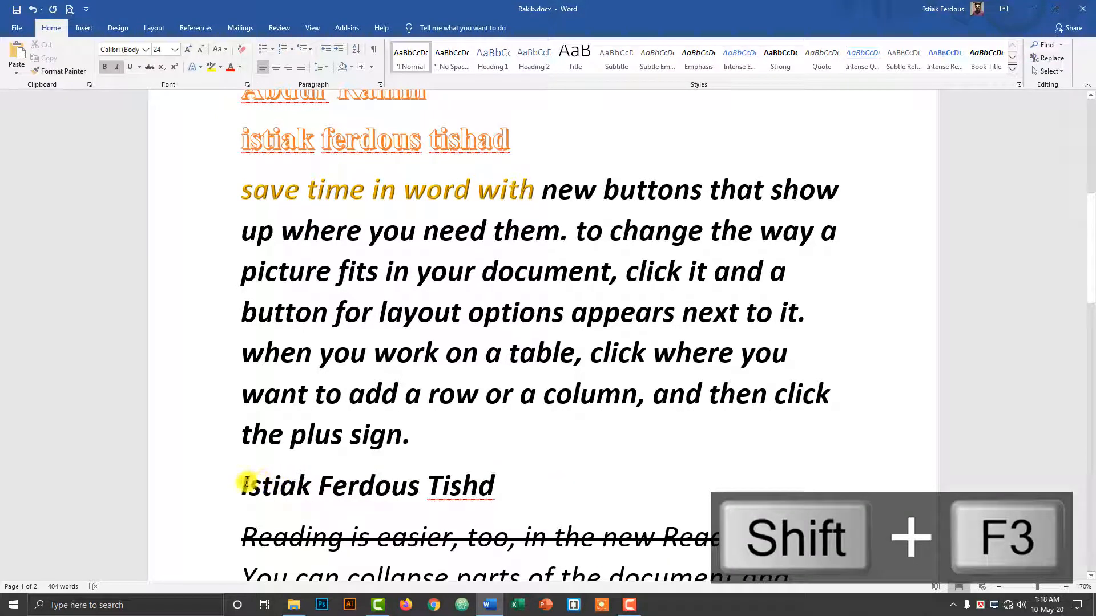
{"action": "left_click_drag", "start_coordinate": [242, 483], "coordinate": [250, 484]}
{"action": "left_click_drag", "start_coordinate": [319, 484], "coordinate": [335, 484]}
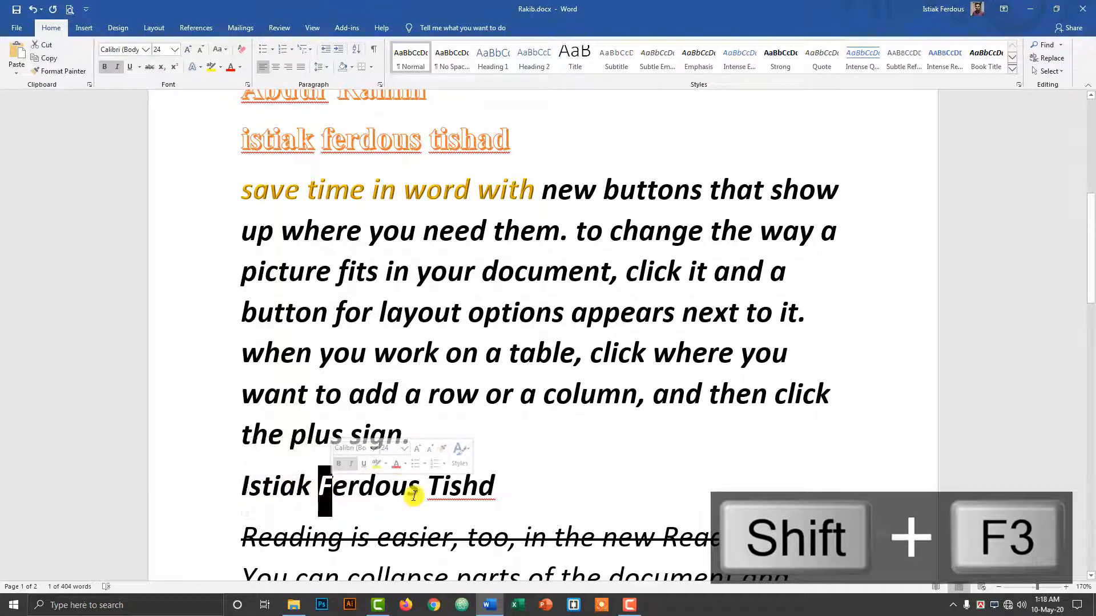
{"action": "left_click_drag", "start_coordinate": [427, 485], "coordinate": [441, 488]}
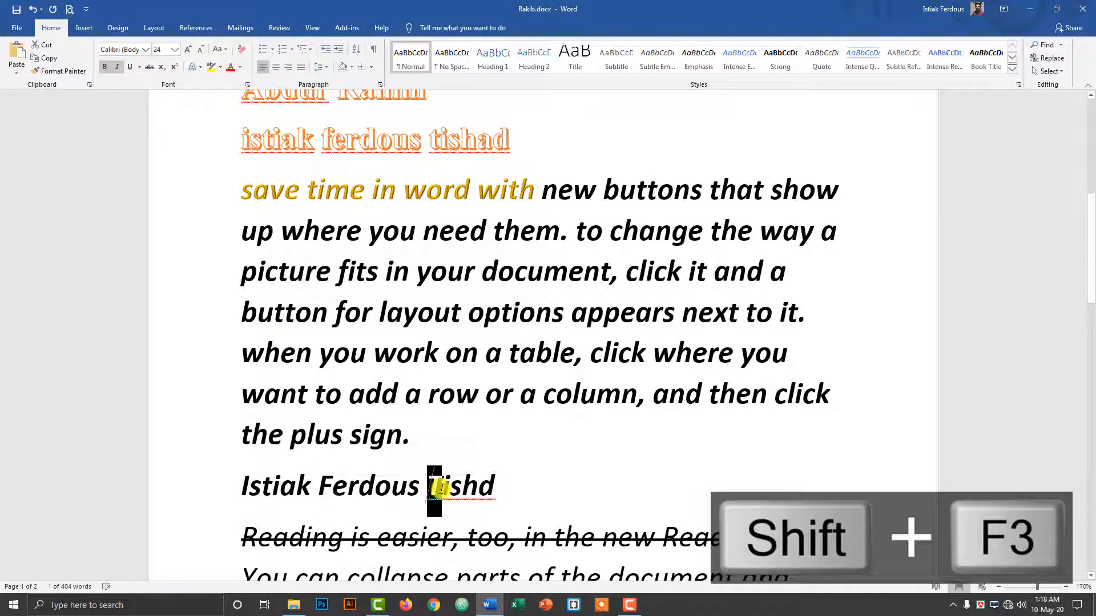
{"action": "left_click", "coordinate": [406, 436]}
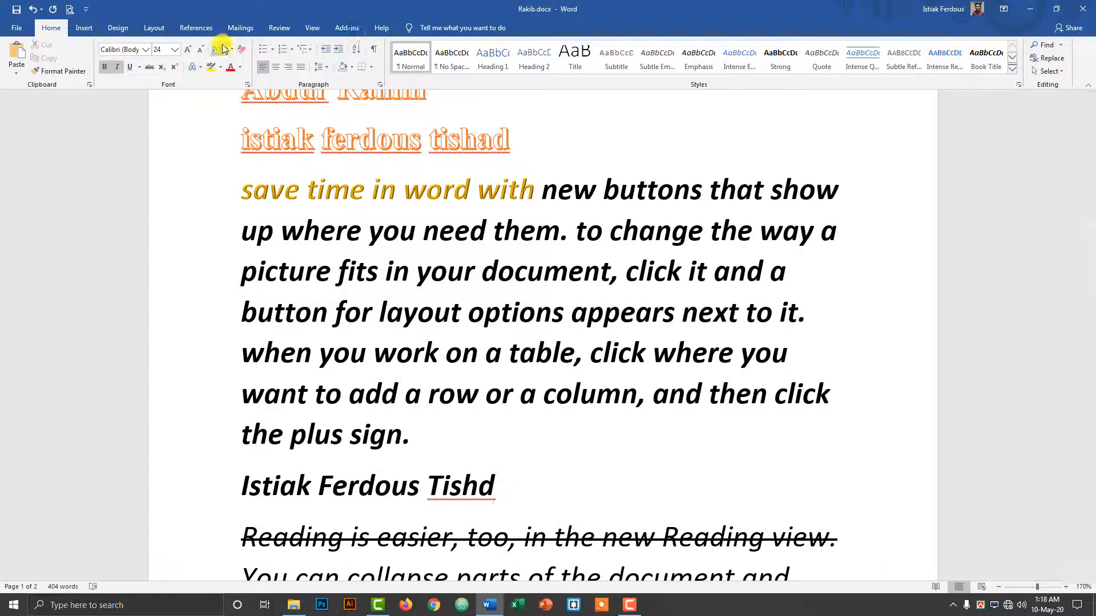
{"action": "scroll", "coordinate": [526, 399], "scroll_direction": "up", "scroll_amount": 3}
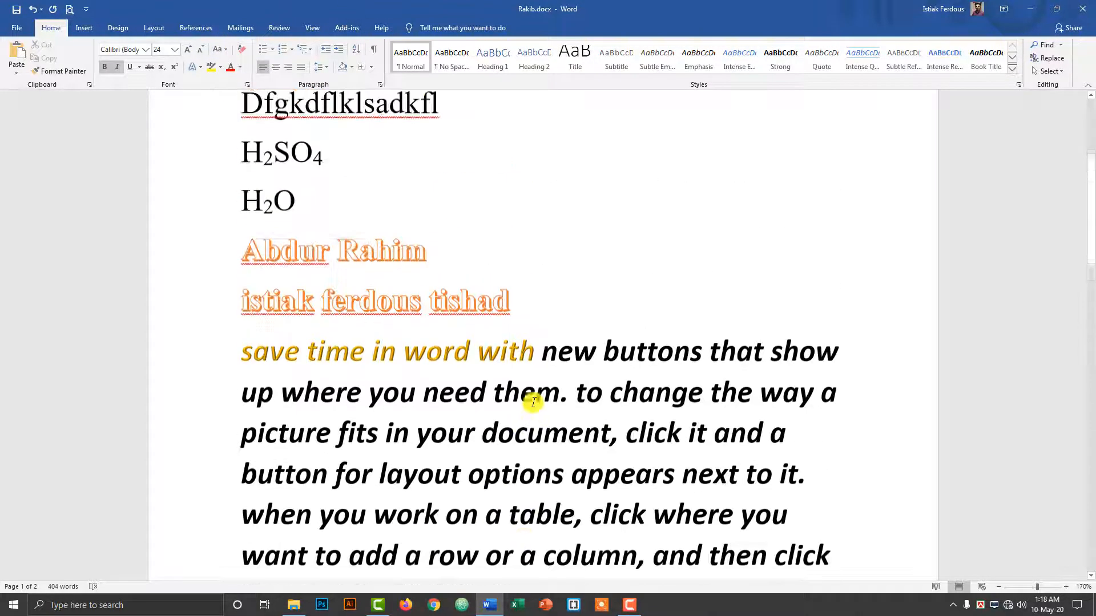
{"action": "scroll", "coordinate": [539, 401], "scroll_direction": "down", "scroll_amount": 3}
{"action": "scroll", "coordinate": [539, 401], "scroll_direction": "up", "scroll_amount": 3}
{"action": "scroll", "coordinate": [521, 367], "scroll_direction": "down", "scroll_amount": 5, "text": "ctrl"}
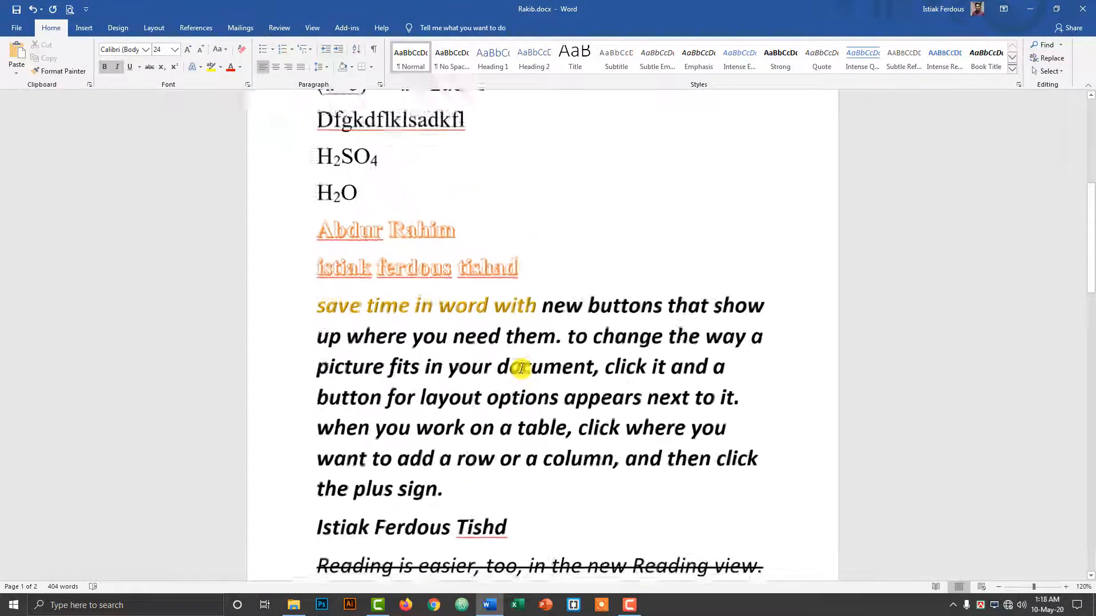
{"action": "scroll", "coordinate": [581, 419], "scroll_direction": "down", "scroll_amount": 4}
{"action": "scroll", "coordinate": [570, 416], "scroll_direction": "up", "scroll_amount": 3}
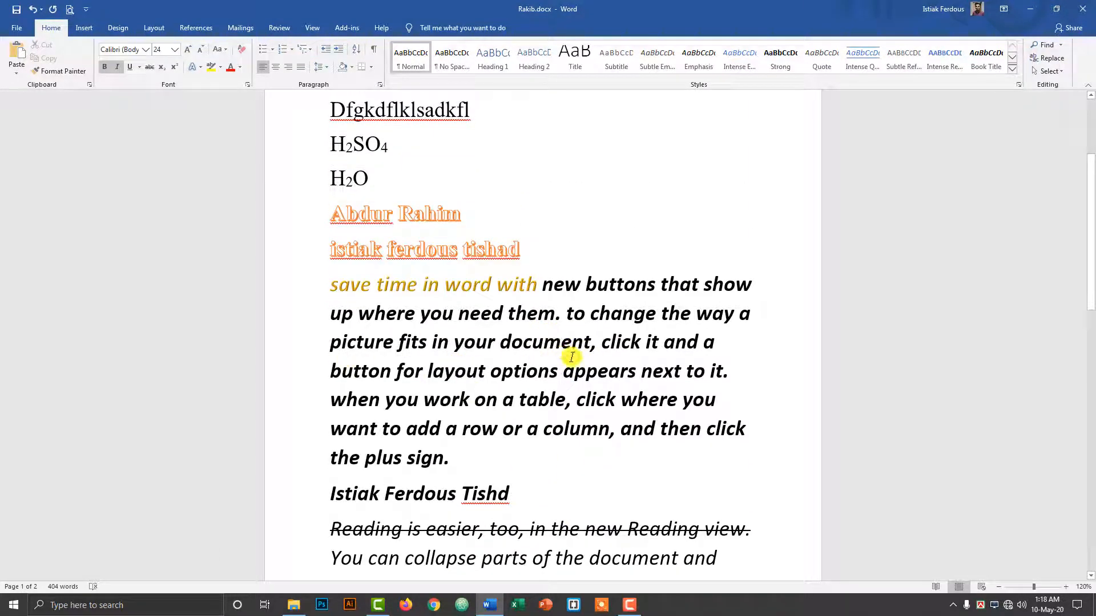
{"action": "scroll", "coordinate": [528, 350], "scroll_direction": "up", "scroll_amount": 2, "text": "ctrl"}
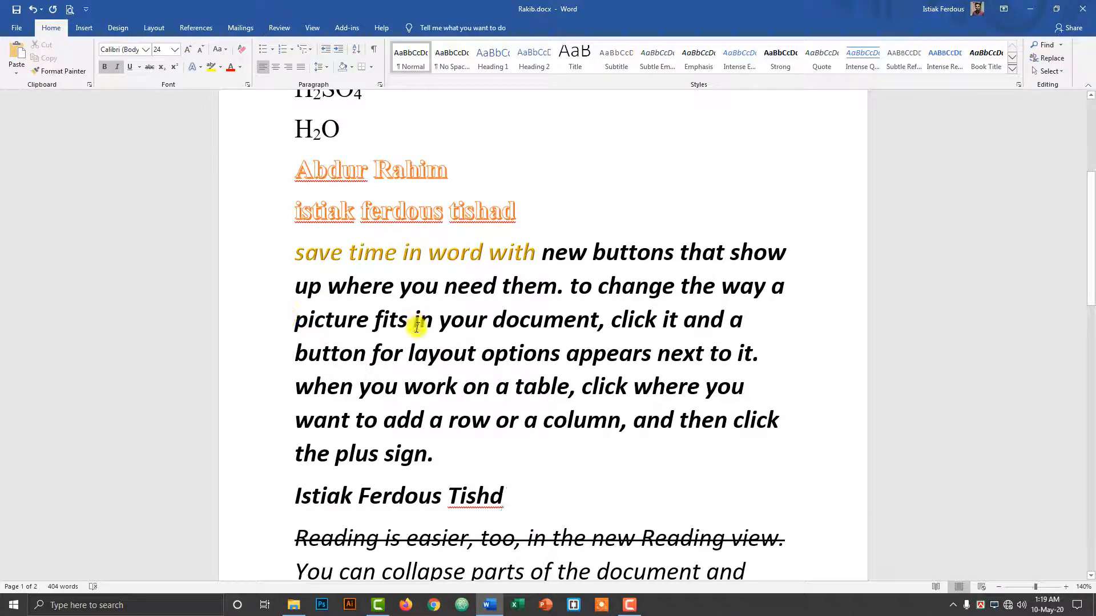
Highlight 'save time in word with new buttons' in yellow.
{"action": "left_click_drag", "start_coordinate": [292, 254], "coordinate": [663, 268]}
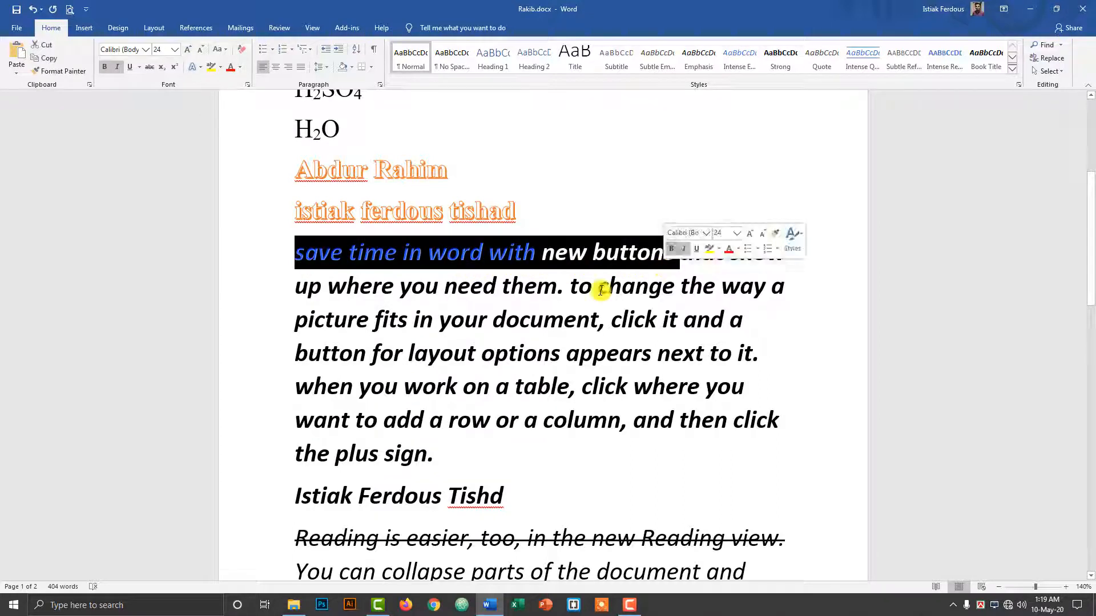
{"action": "left_click", "coordinate": [506, 254]}
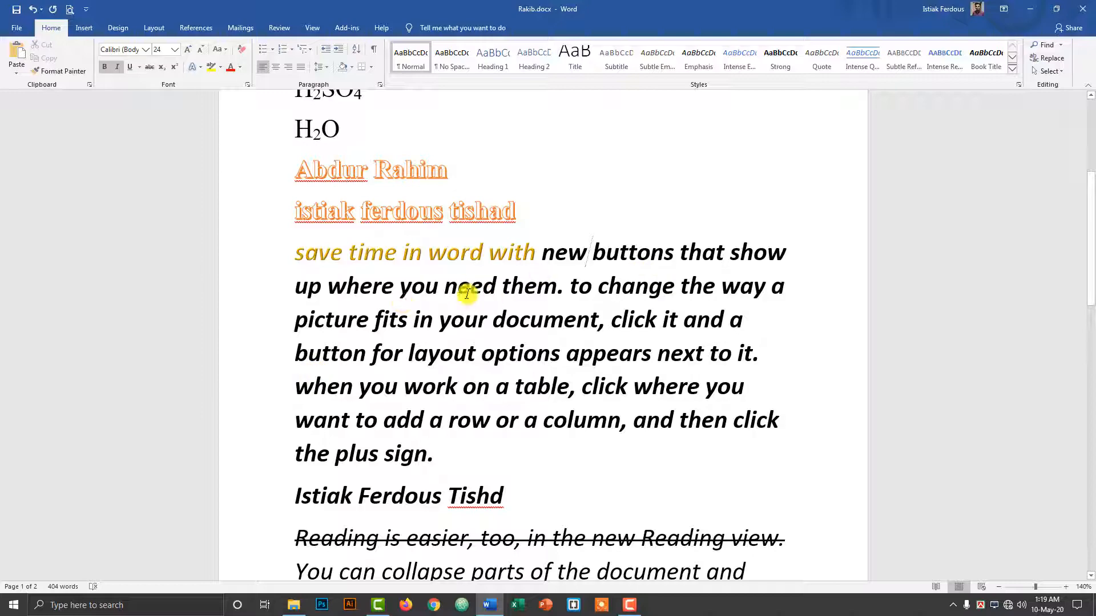
{"action": "left_click_drag", "start_coordinate": [294, 257], "coordinate": [679, 254]}
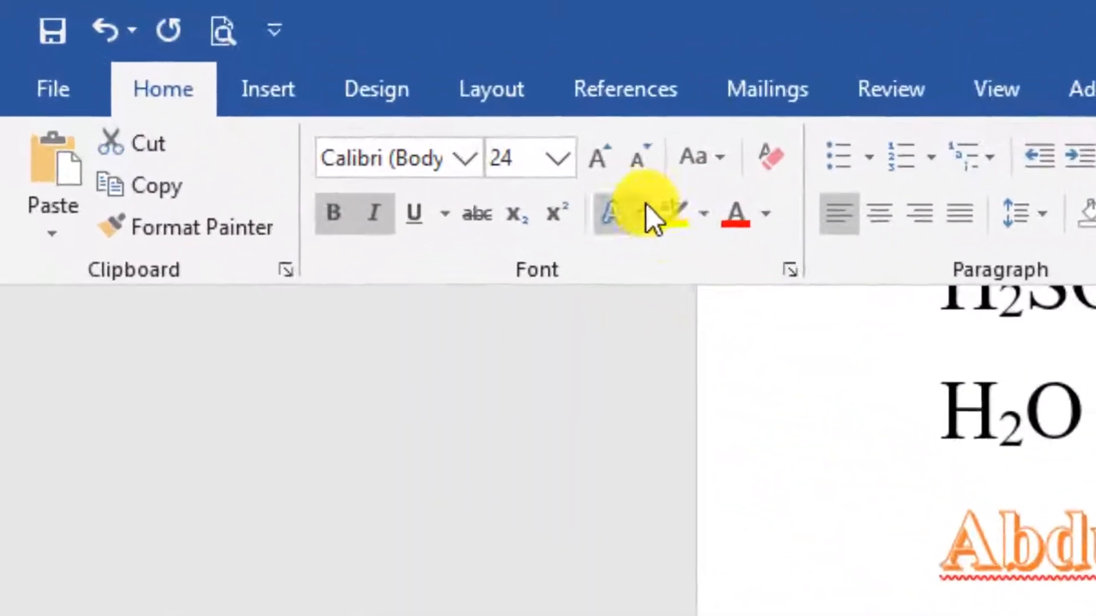
{"action": "left_click", "coordinate": [686, 212]}
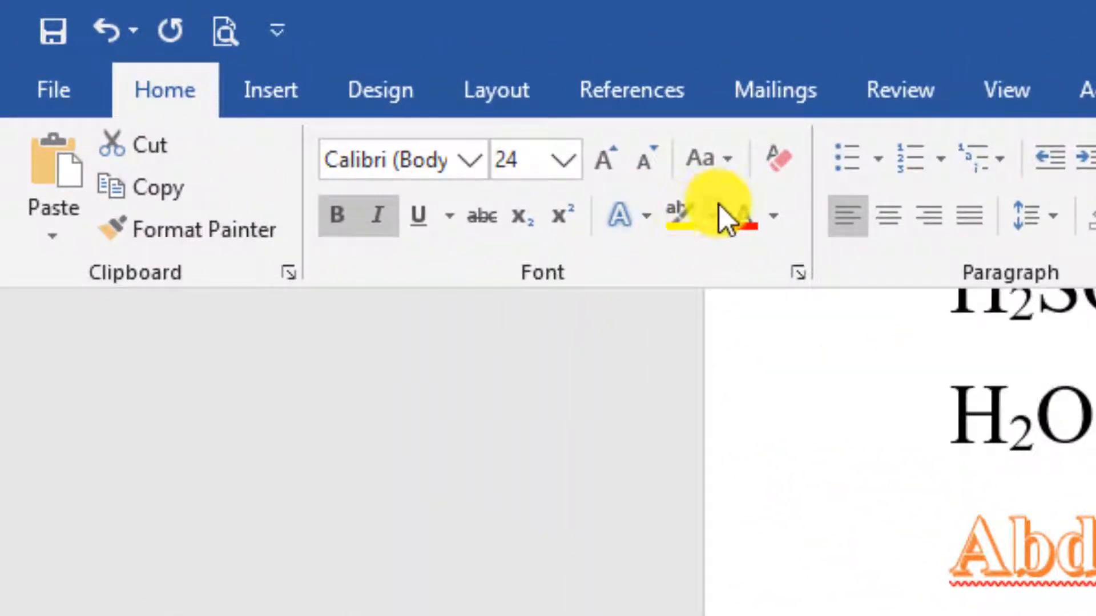
{"action": "left_click", "coordinate": [718, 207]}
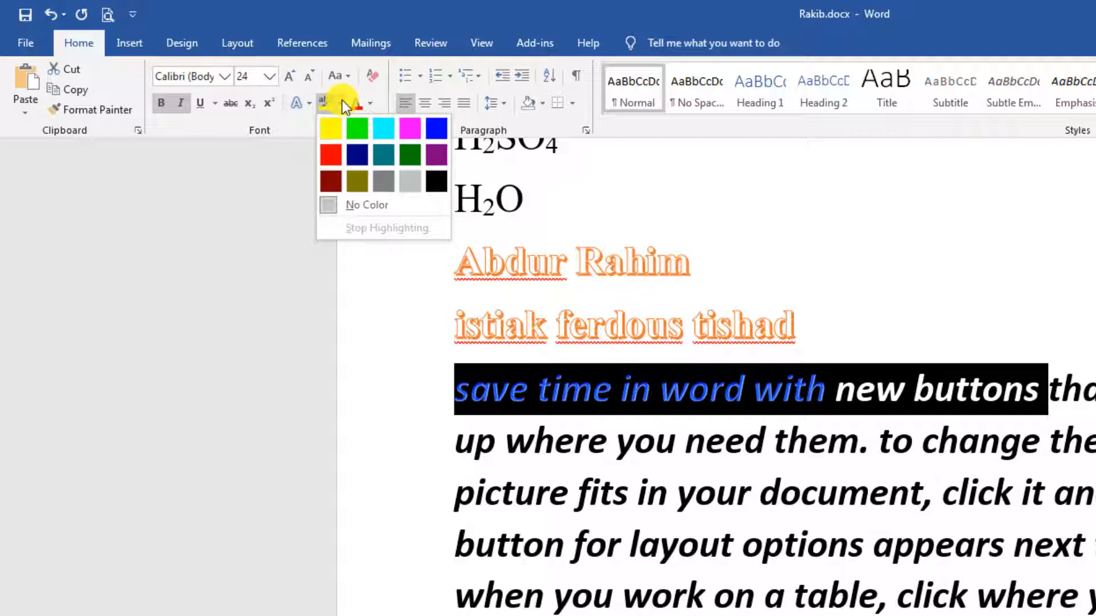
{"action": "left_click", "coordinate": [330, 128]}
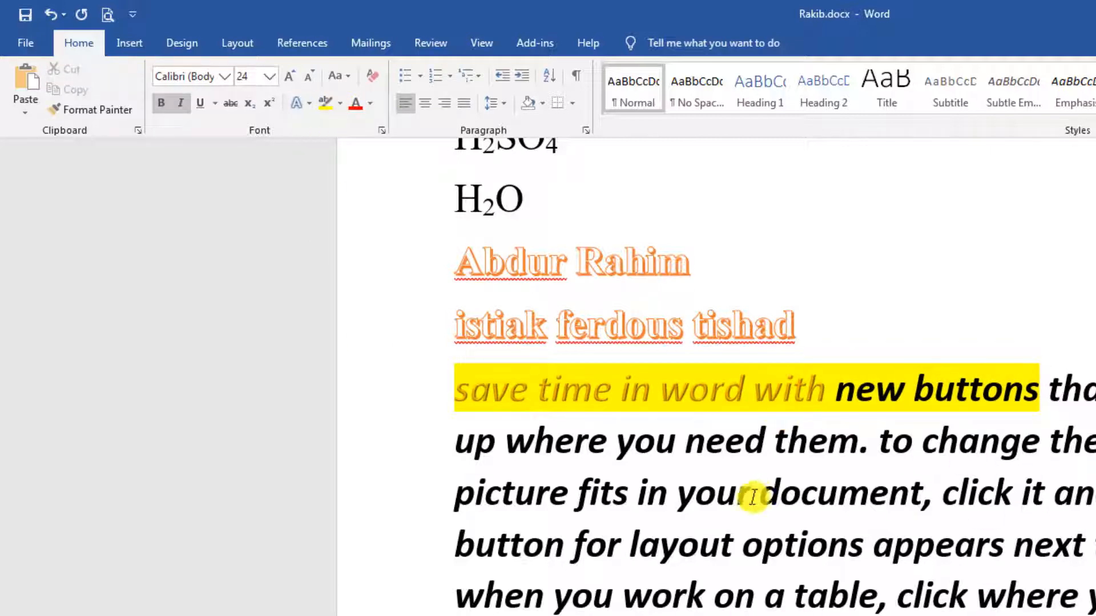
Highlight 'picture fits in your document, click' in bright green.
{"action": "left_click_drag", "start_coordinate": [457, 501], "coordinate": [970, 490]}
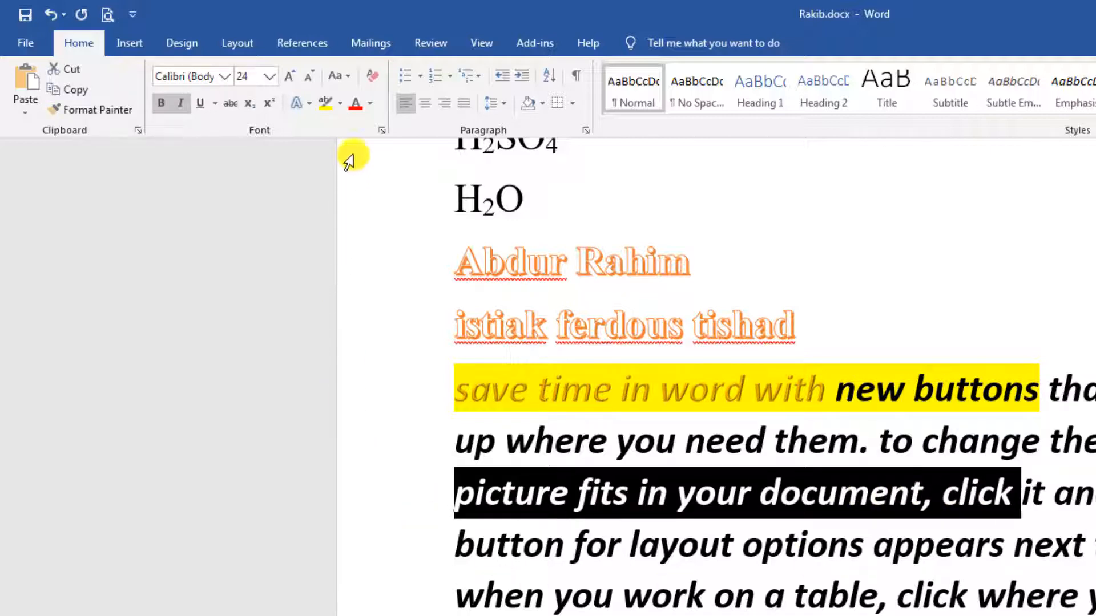
{"action": "left_click", "coordinate": [341, 104]}
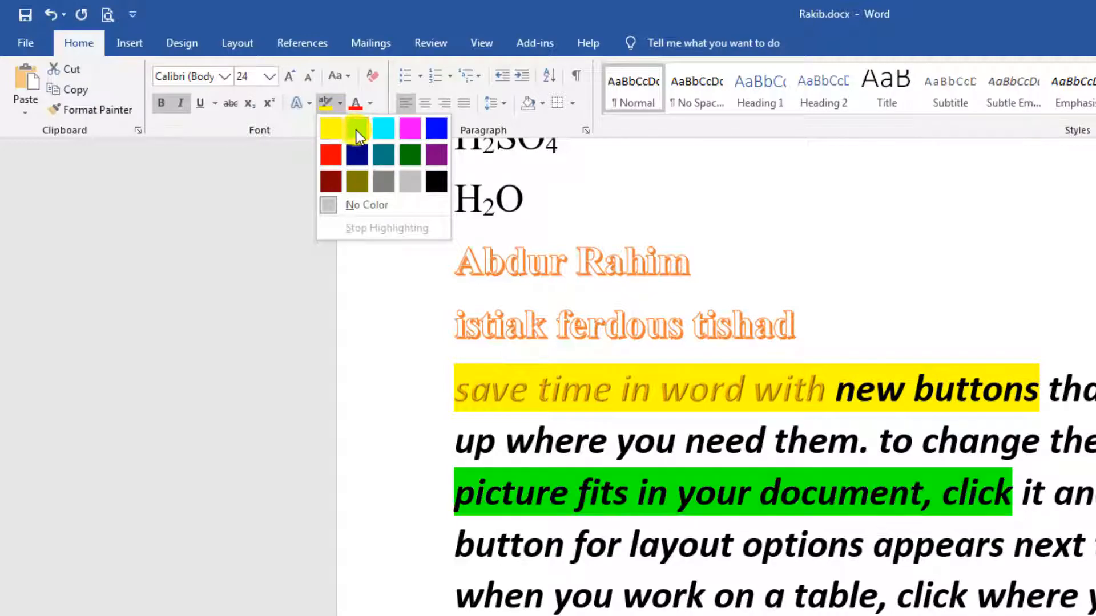
{"action": "left_click", "coordinate": [356, 130]}
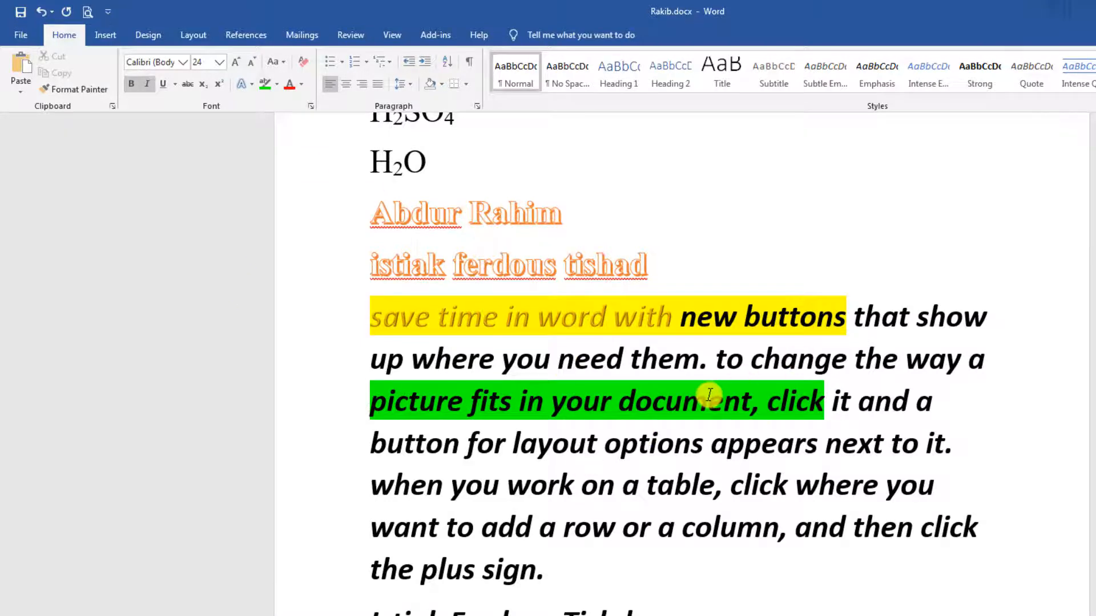
{"action": "scroll", "coordinate": [807, 452], "scroll_direction": "down", "scroll_amount": 1}
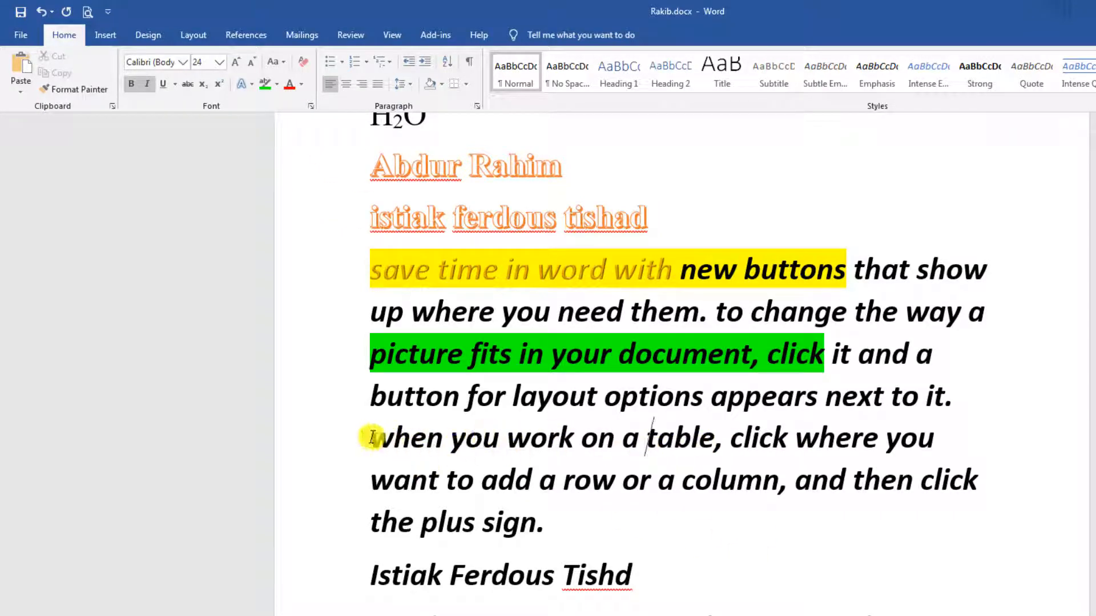
{"action": "left_click_drag", "start_coordinate": [371, 436], "coordinate": [937, 451]}
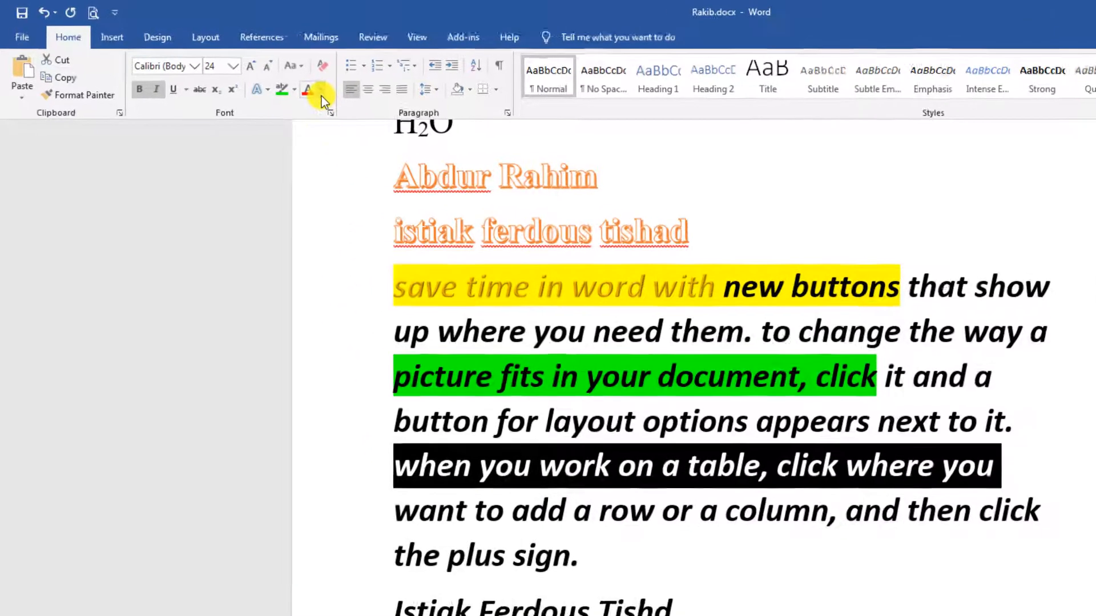
{"action": "left_click", "coordinate": [321, 93]}
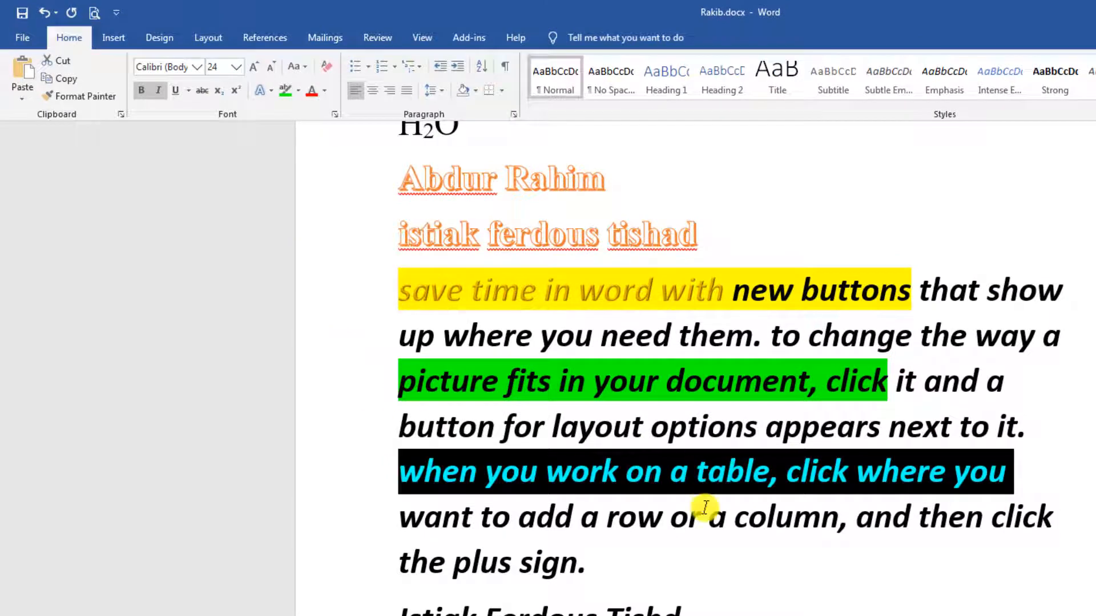
{"action": "left_click", "coordinate": [705, 507]}
{"action": "left_click", "coordinate": [988, 479], "text": "shift"}
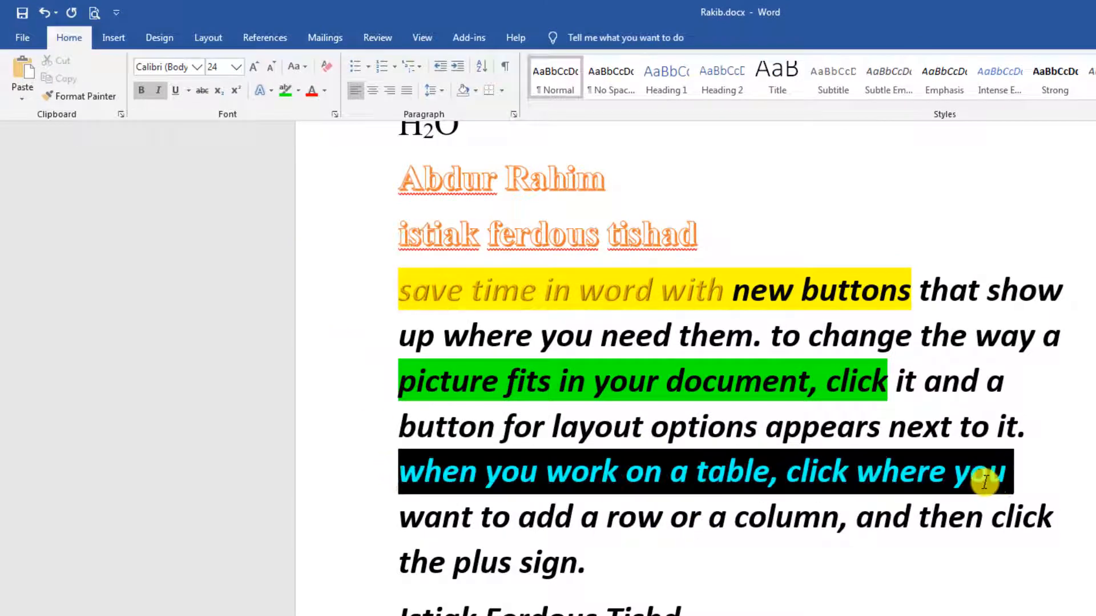
{"action": "left_click", "coordinate": [795, 522]}
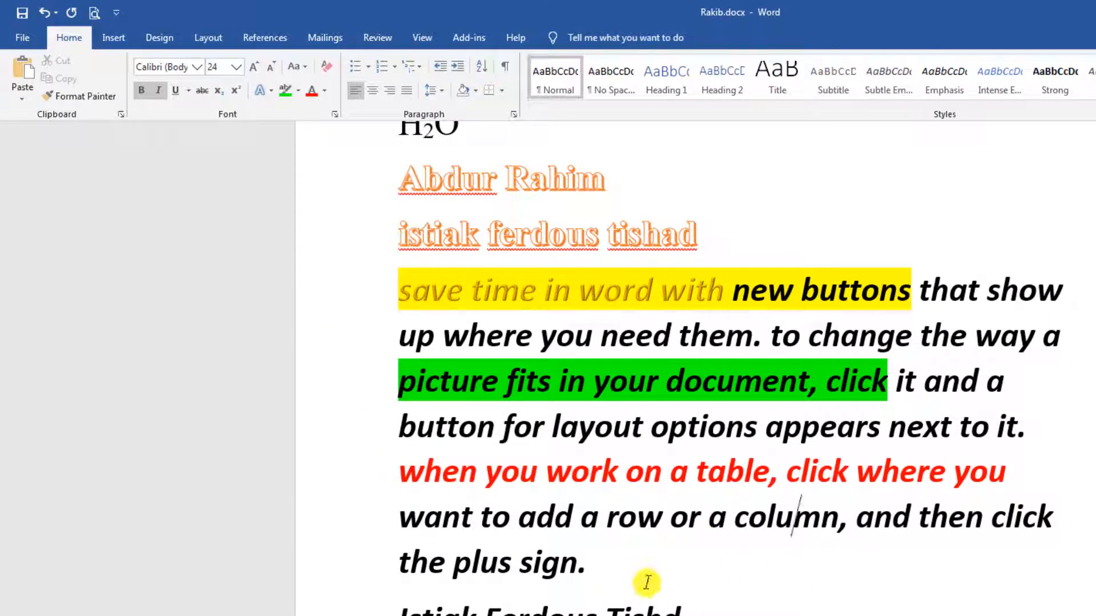
{"action": "scroll", "coordinate": [552, 465], "scroll_direction": "down", "scroll_amount": 1}
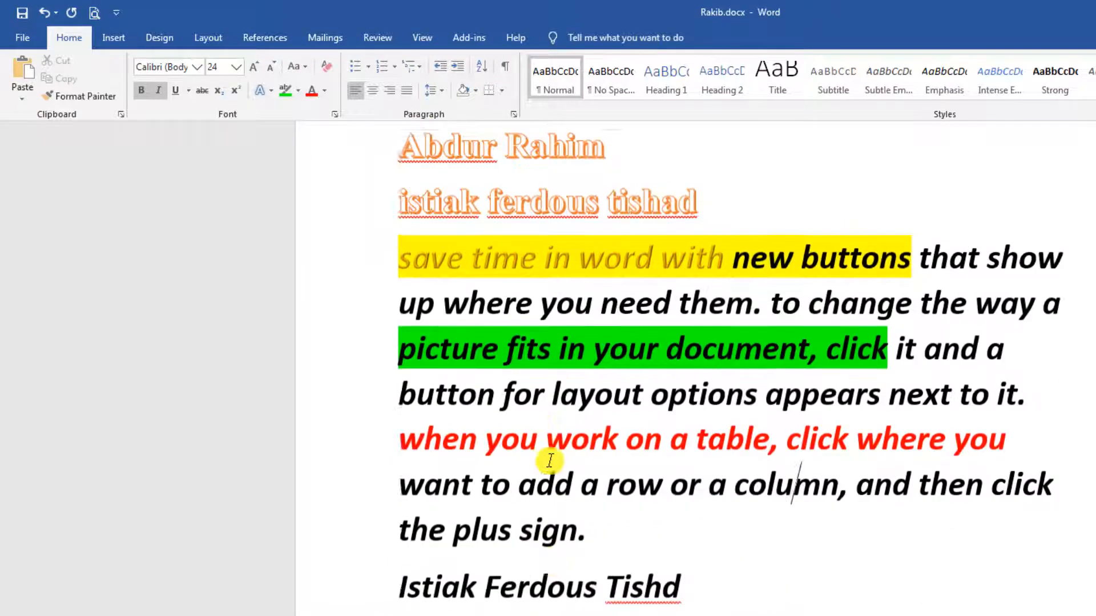
{"action": "scroll", "coordinate": [551, 457], "scroll_direction": "up", "scroll_amount": 5}
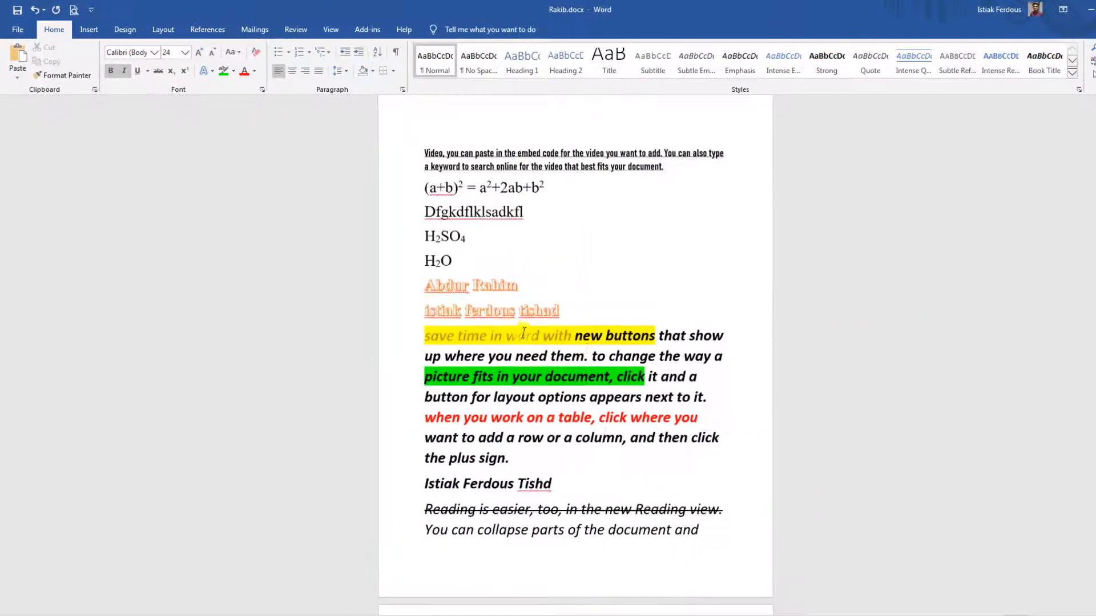
{"action": "scroll", "coordinate": [763, 479], "scroll_direction": "up", "scroll_amount": 1}
{"action": "scroll", "coordinate": [590, 346], "scroll_direction": "up", "scroll_amount": 7}
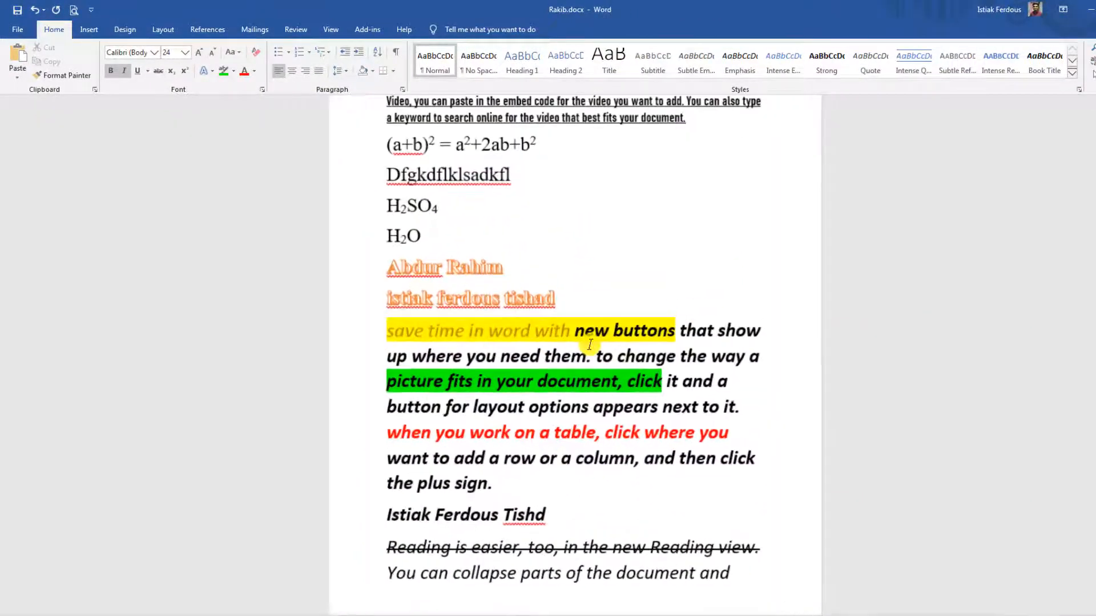
{"action": "scroll", "coordinate": [612, 379], "scroll_direction": "down", "scroll_amount": 6}
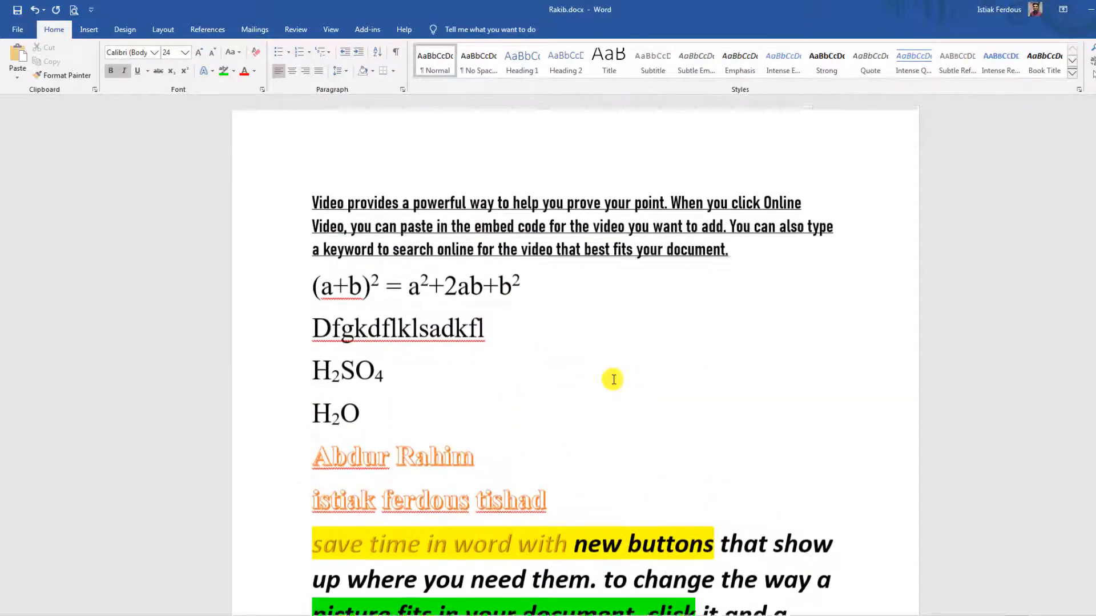
{"action": "scroll", "coordinate": [619, 396], "scroll_direction": "up", "scroll_amount": 6}
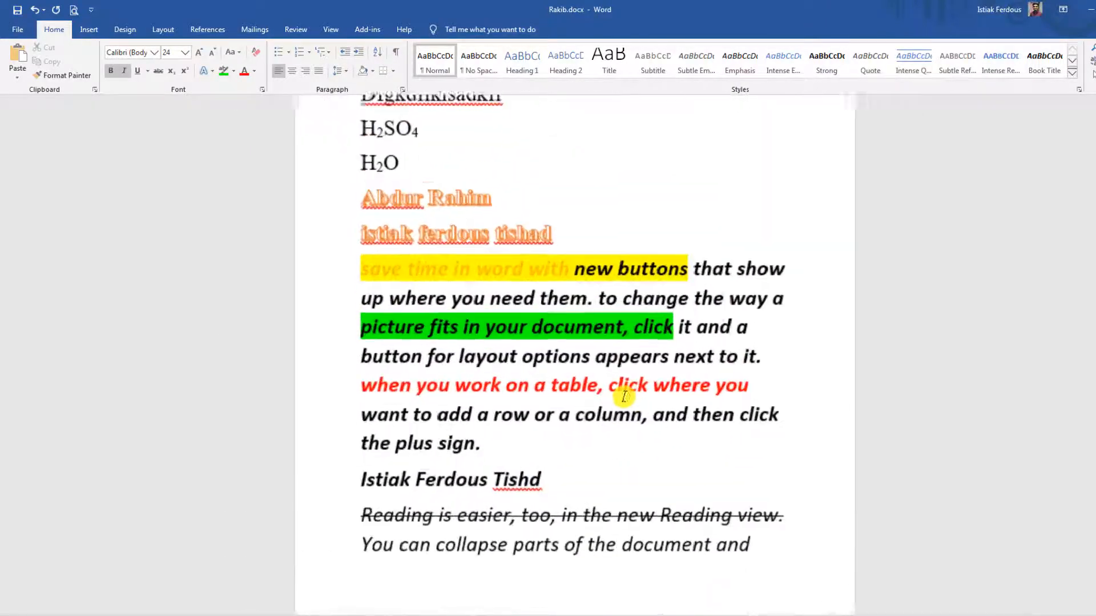
{"action": "scroll", "coordinate": [589, 367], "scroll_direction": "down", "scroll_amount": 3}
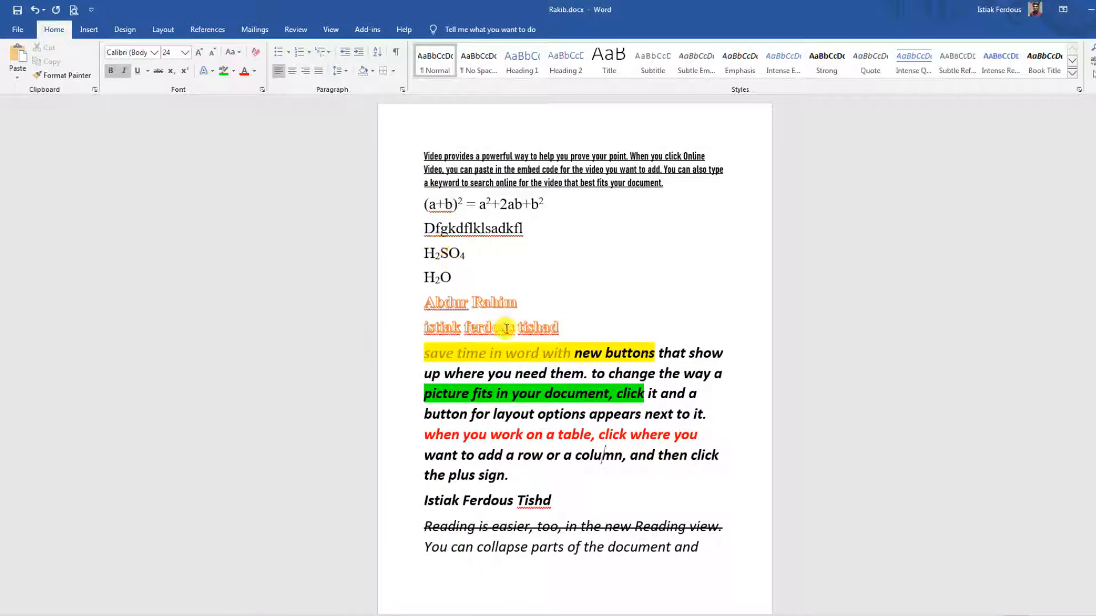
{"action": "scroll", "coordinate": [645, 460], "scroll_direction": "down", "scroll_amount": 5}
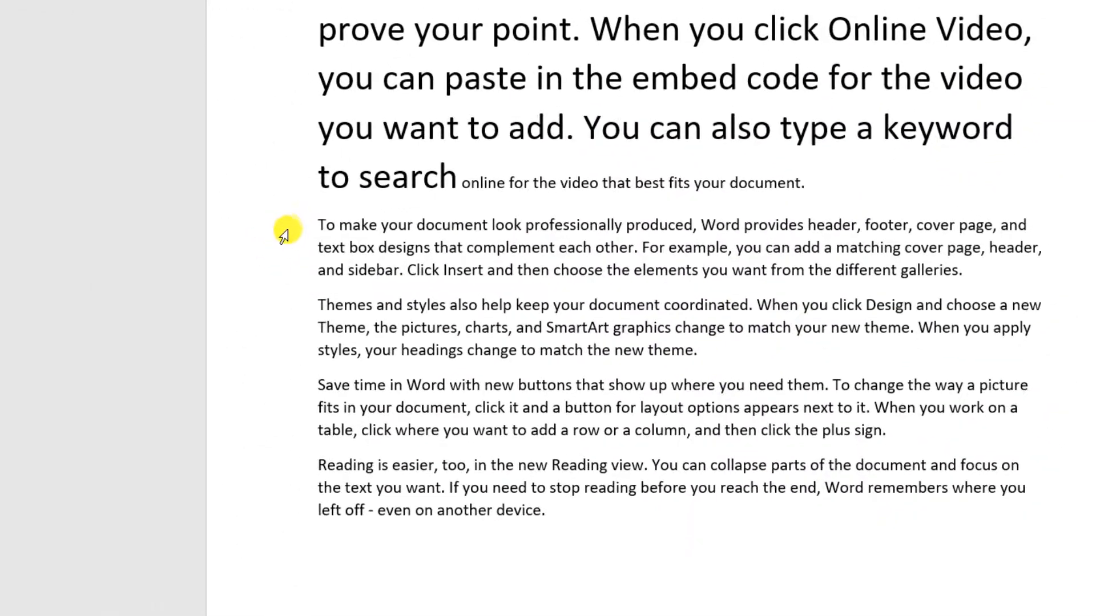
{"action": "left_click_drag", "start_coordinate": [48, 347], "coordinate": [445, 615]}
{"action": "left_click", "coordinate": [574, 329]}
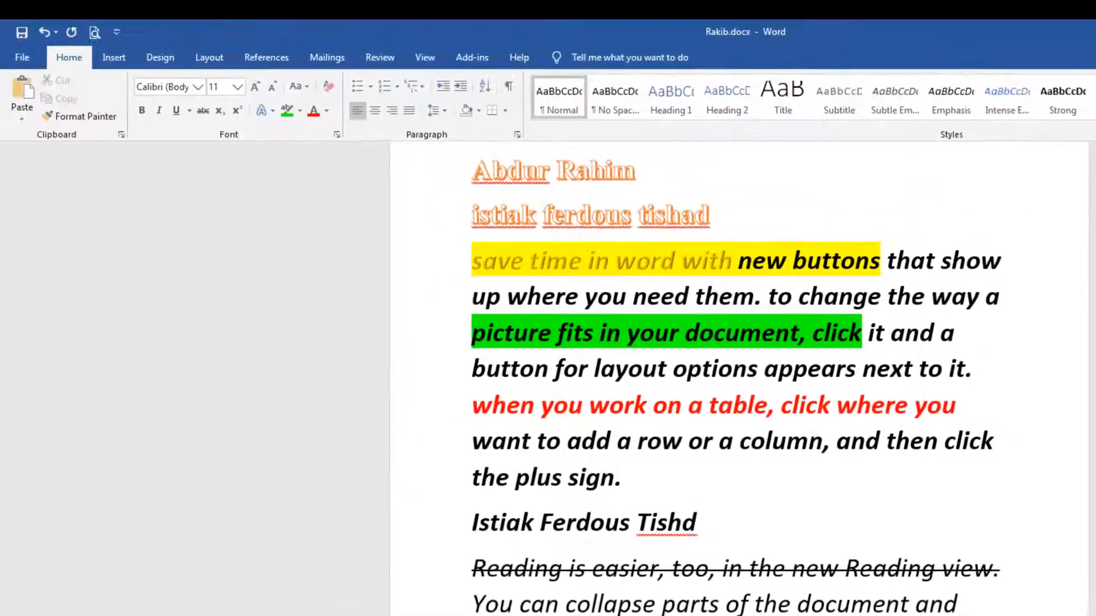
{"action": "scroll", "coordinate": [698, 350], "scroll_direction": "down", "scroll_amount": 2, "text": "ctrl"}
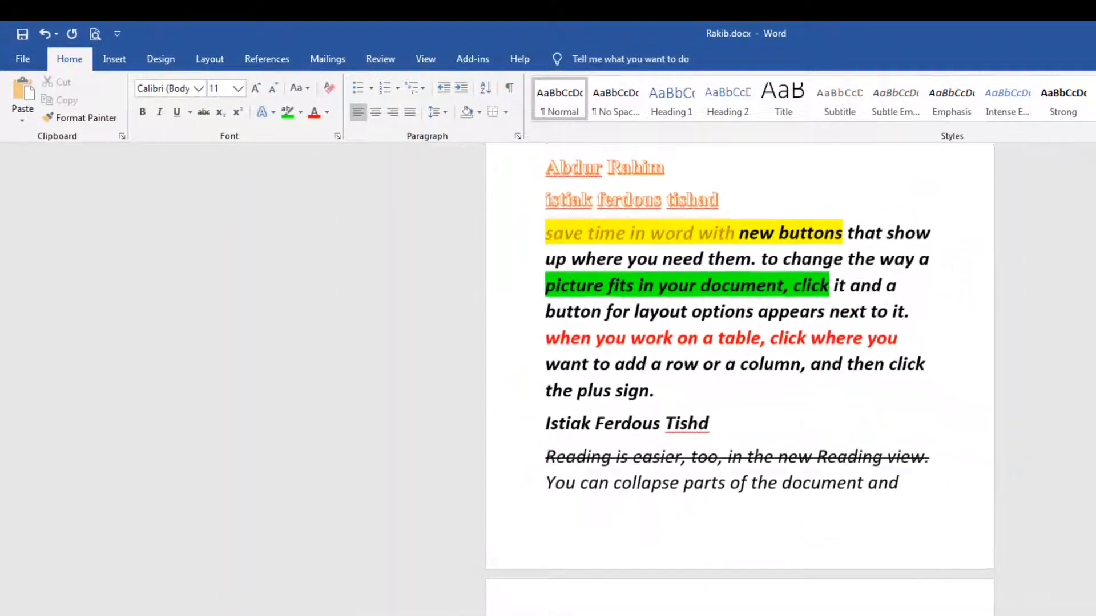
{"action": "scroll", "coordinate": [698, 349], "scroll_direction": "up", "scroll_amount": 3}
{"action": "scroll", "coordinate": [734, 461], "scroll_direction": "up", "scroll_amount": 2}
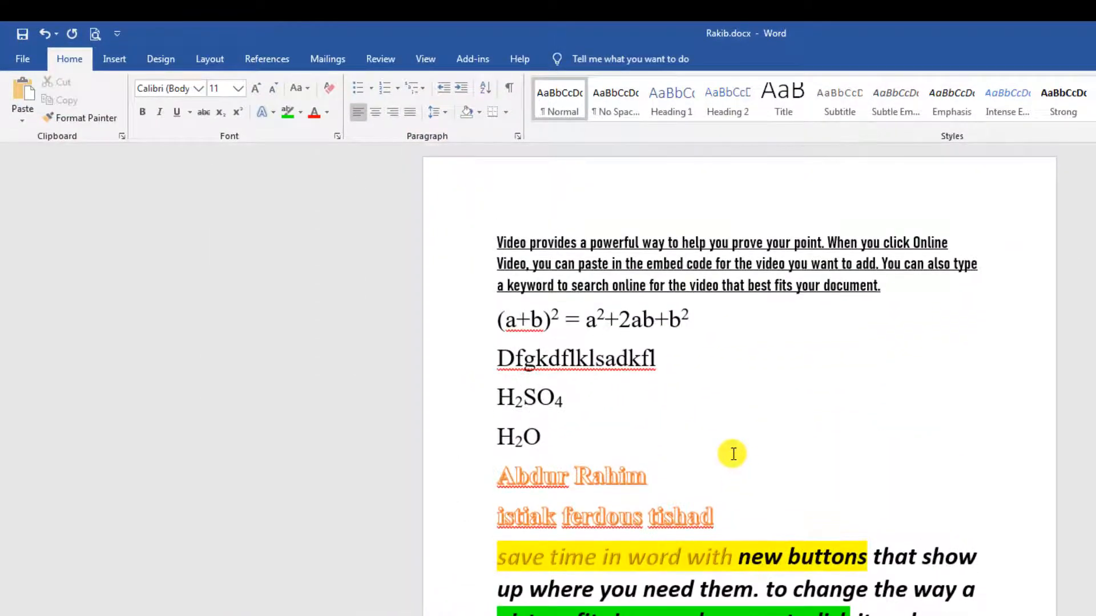
{"action": "scroll", "coordinate": [731, 453], "scroll_direction": "down", "scroll_amount": 3, "text": "ctrl"}
Clear all formatting from the first paragraph down to the 'You can collapse' sentence.
{"action": "left_click_drag", "start_coordinate": [590, 204], "coordinate": [795, 422]}
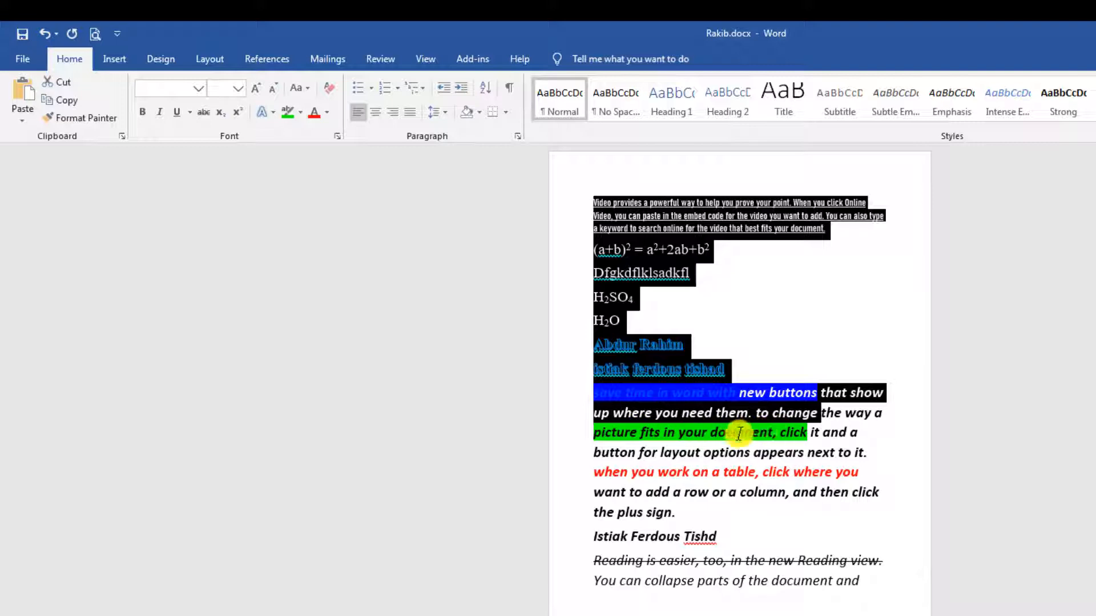
{"action": "left_click", "coordinate": [692, 560]}
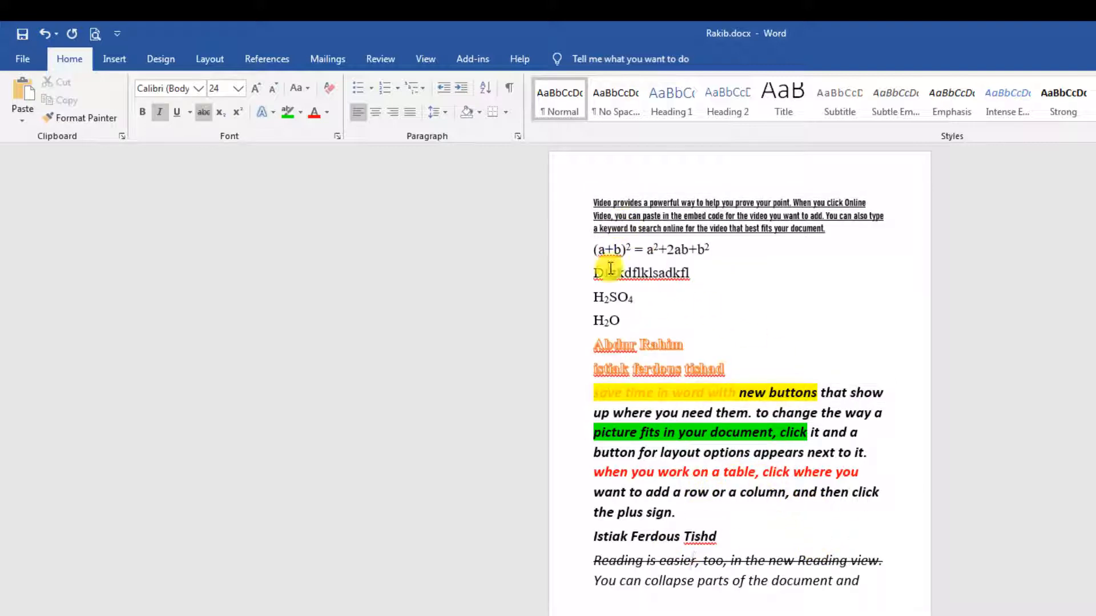
{"action": "left_click_drag", "start_coordinate": [593, 199], "coordinate": [885, 594]}
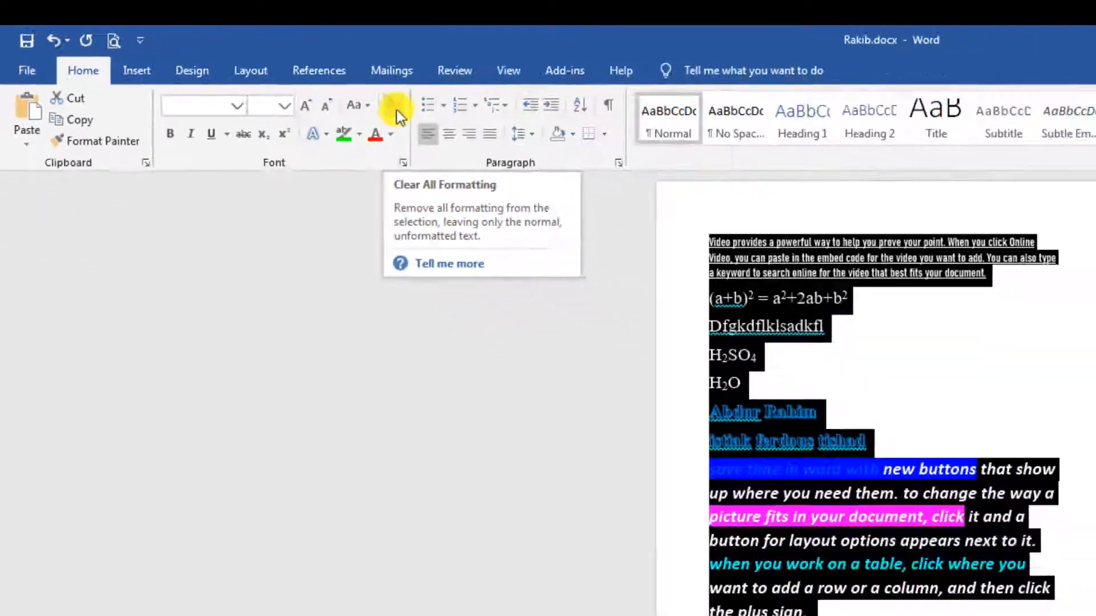
{"action": "left_click", "coordinate": [678, 184]}
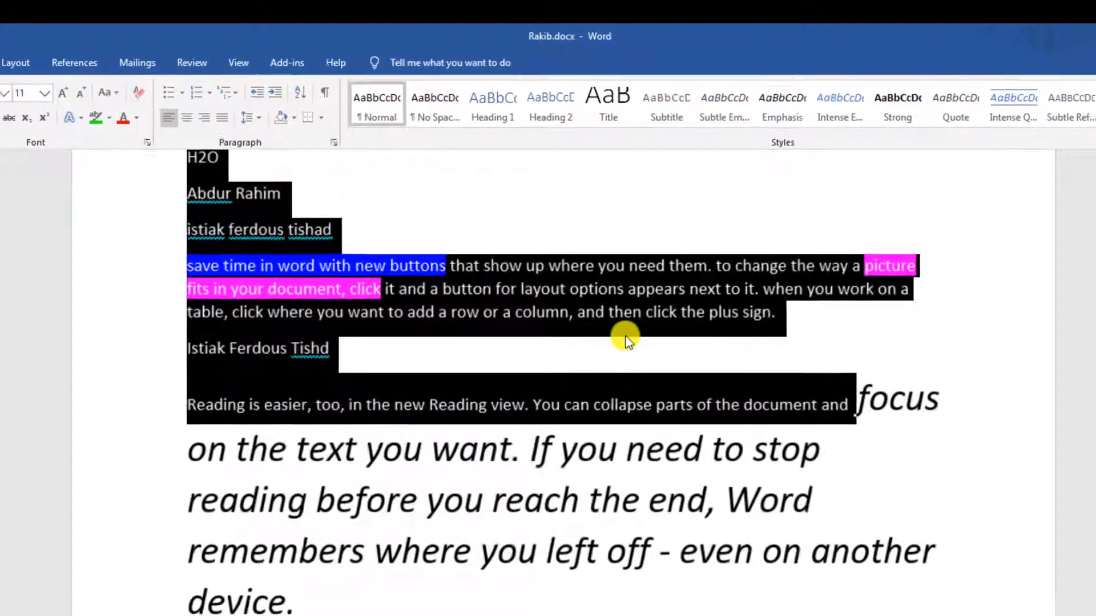
Remove the yellow highlight from 'save time in word with new buttons'.
{"action": "left_click", "coordinate": [831, 366]}
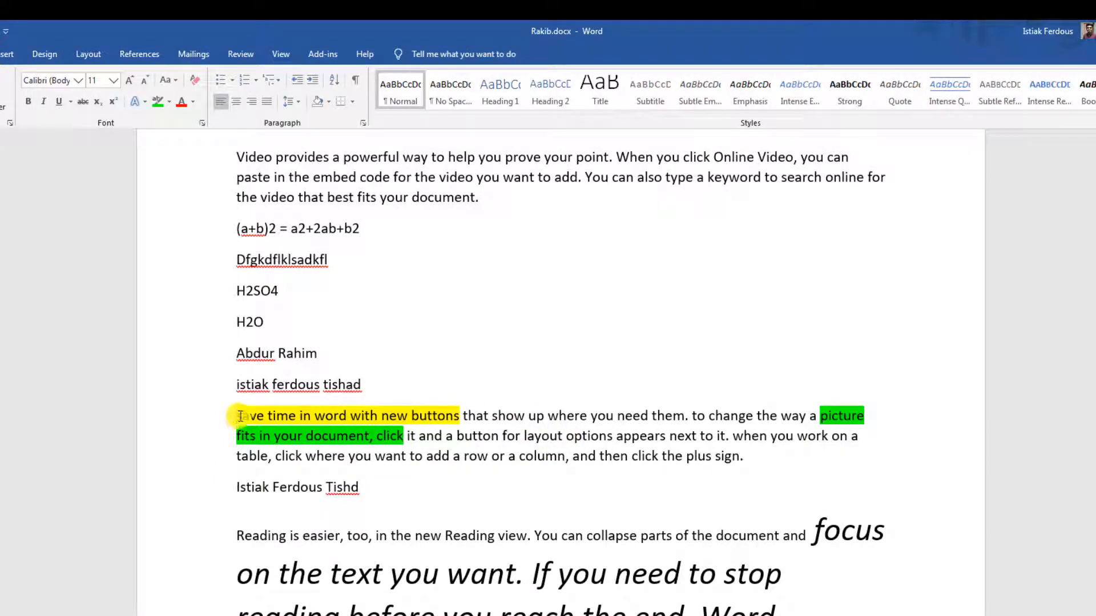
{"action": "left_click_drag", "start_coordinate": [235, 417], "coordinate": [459, 417]}
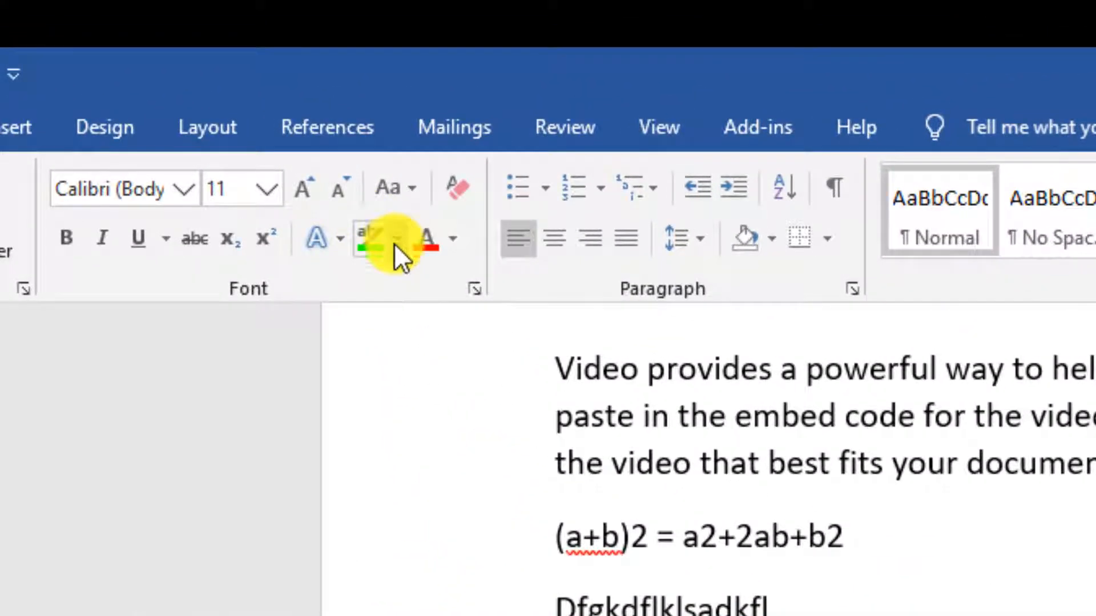
{"action": "left_click", "coordinate": [397, 243]}
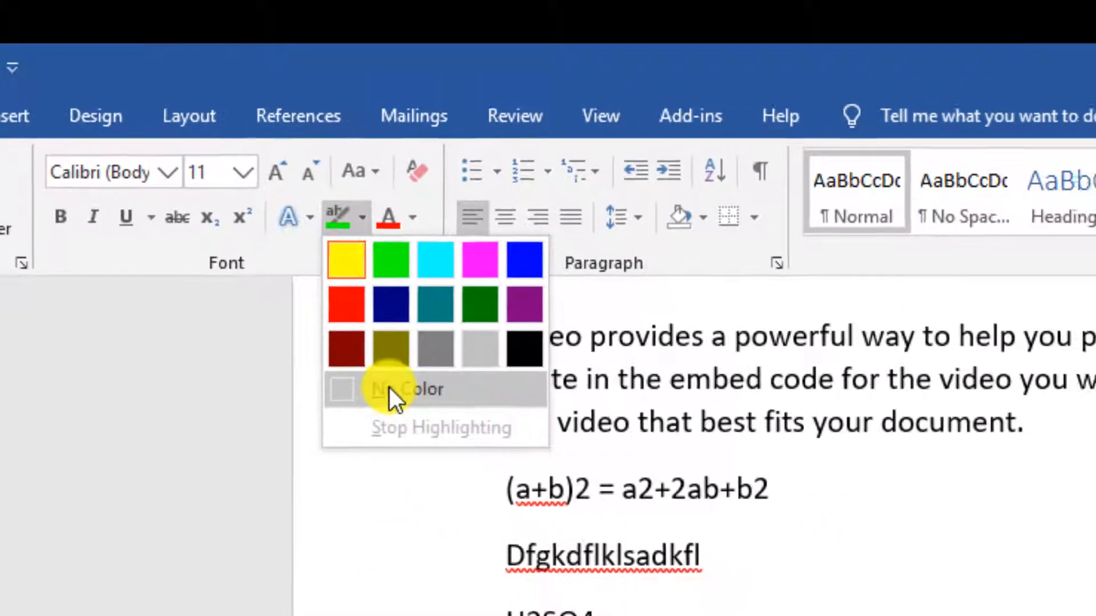
{"action": "left_click", "coordinate": [422, 435]}
{"action": "left_click", "coordinate": [788, 585]}
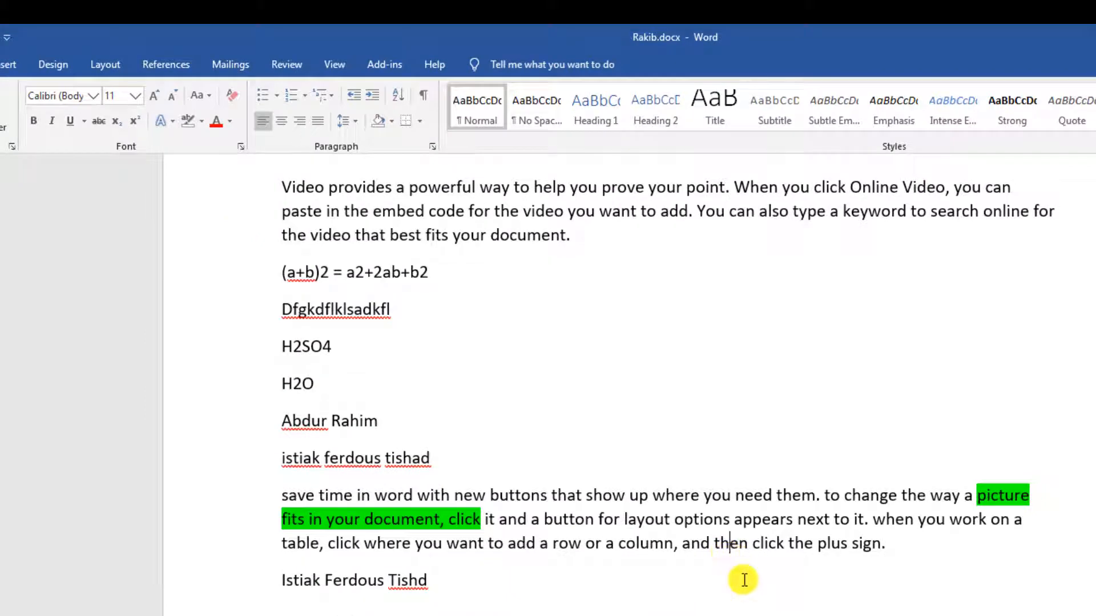
Remove the green highlight from 'picture fits in your document, click'.
{"action": "left_click_drag", "start_coordinate": [274, 518], "coordinate": [481, 521]}
{"action": "left_click", "coordinate": [203, 122]}
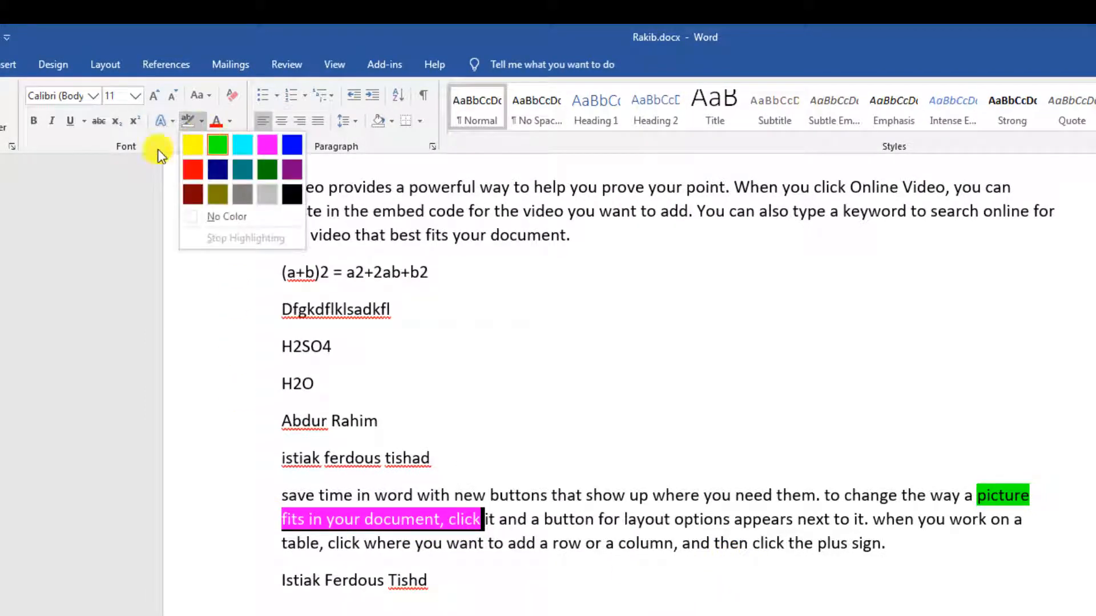
{"action": "left_click", "coordinate": [217, 215]}
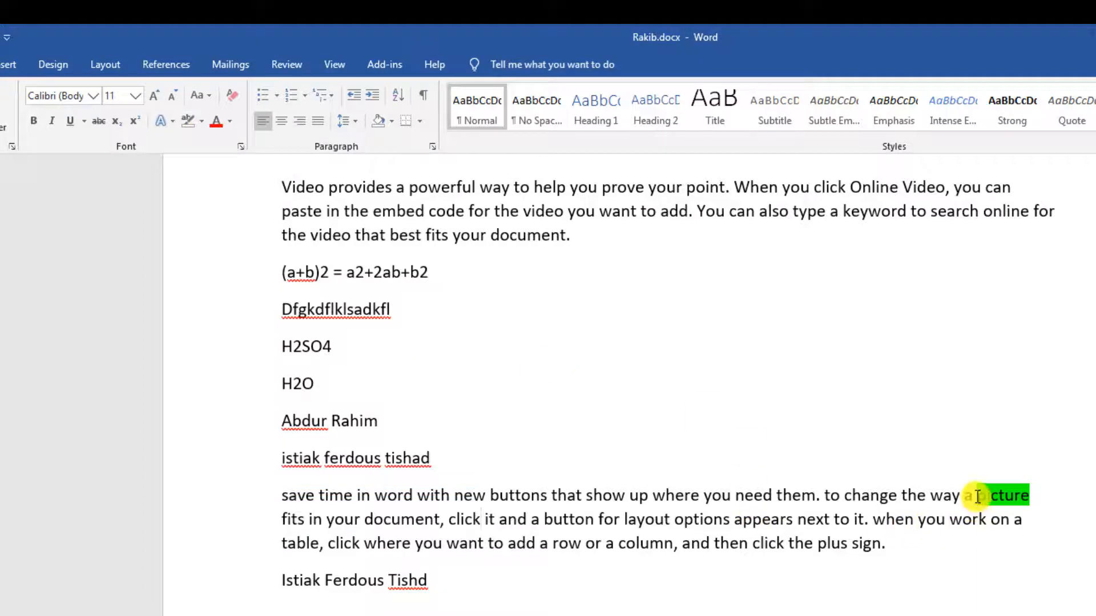
{"action": "left_click_drag", "start_coordinate": [977, 495], "coordinate": [1052, 494]}
{"action": "left_click", "coordinate": [201, 123]}
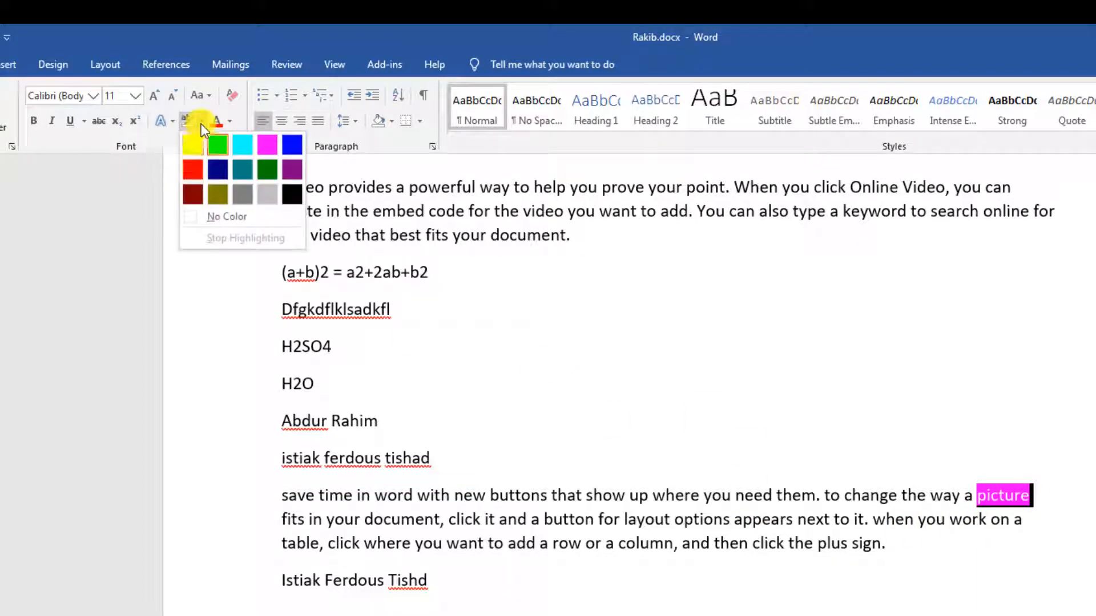
{"action": "left_click", "coordinate": [215, 215]}
{"action": "scroll", "coordinate": [656, 571], "scroll_direction": "down", "scroll_amount": 3}
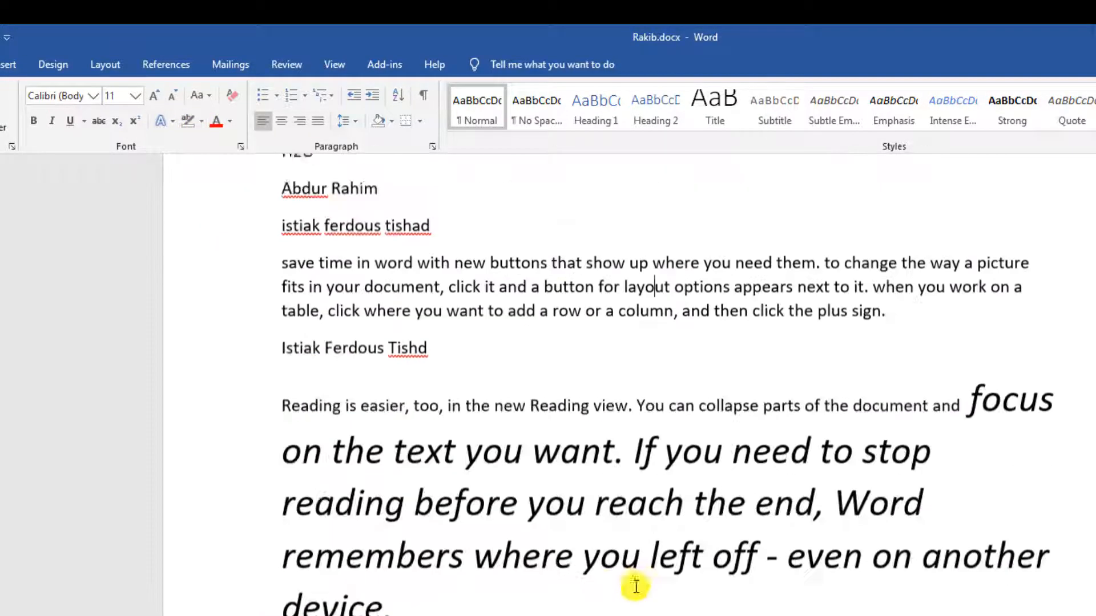
{"action": "scroll", "coordinate": [628, 584], "scroll_direction": "up", "scroll_amount": 5}
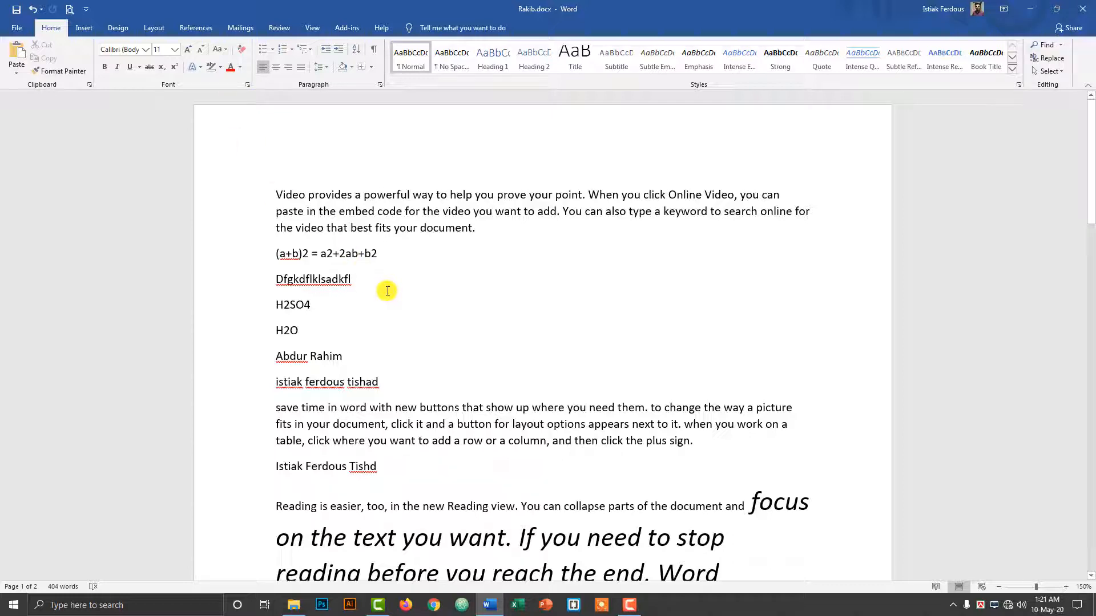
{"action": "scroll", "coordinate": [387, 310], "scroll_direction": "down", "scroll_amount": 2}
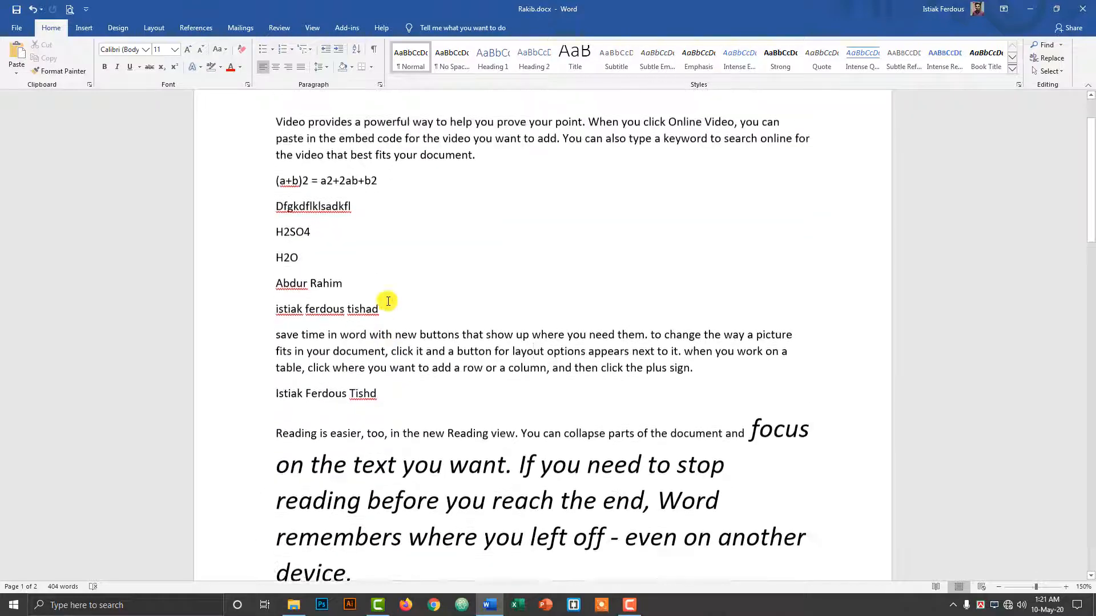
{"action": "scroll", "coordinate": [384, 301], "scroll_direction": "up", "scroll_amount": 1}
{"action": "left_click", "coordinate": [340, 263]}
{"action": "left_click", "coordinate": [355, 314]}
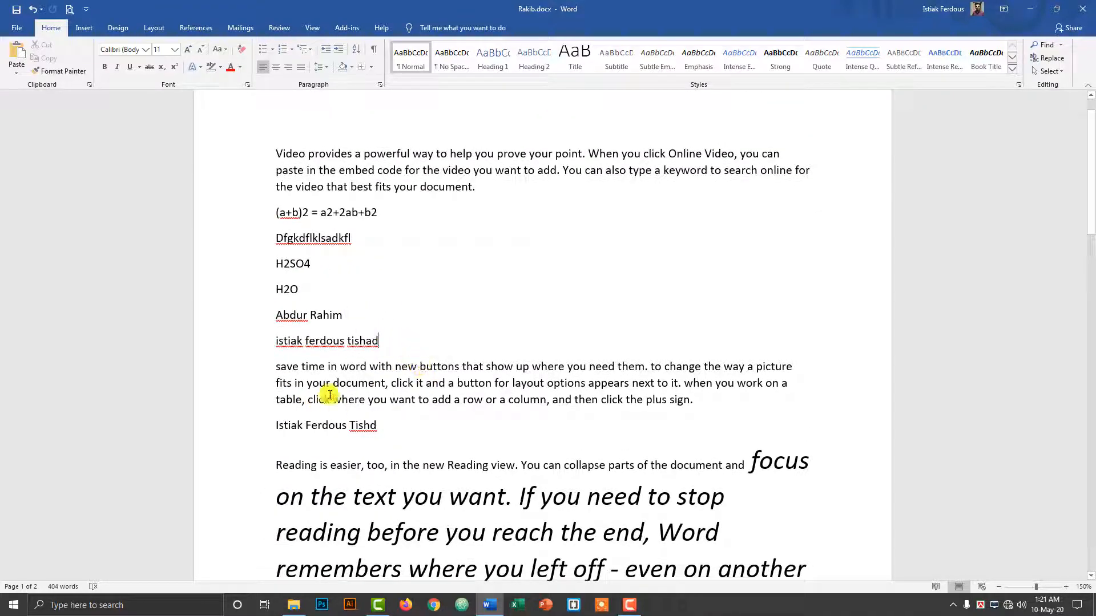
{"action": "left_click_drag", "start_coordinate": [389, 388], "coordinate": [650, 384]}
{"action": "left_click", "coordinate": [411, 384]}
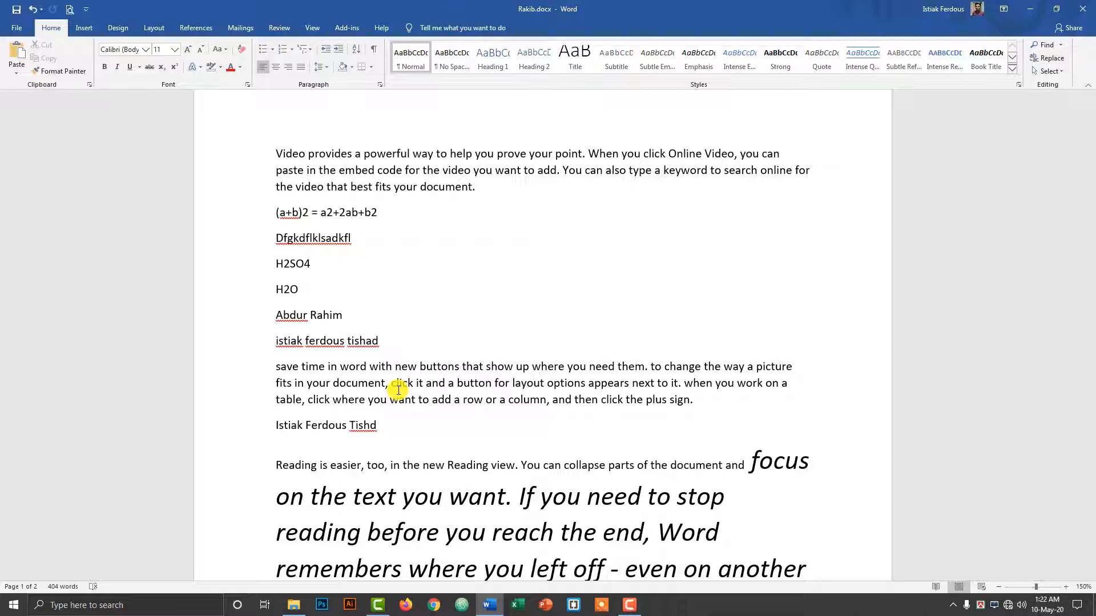
{"action": "scroll", "coordinate": [337, 340], "scroll_direction": "up", "scroll_amount": 2}
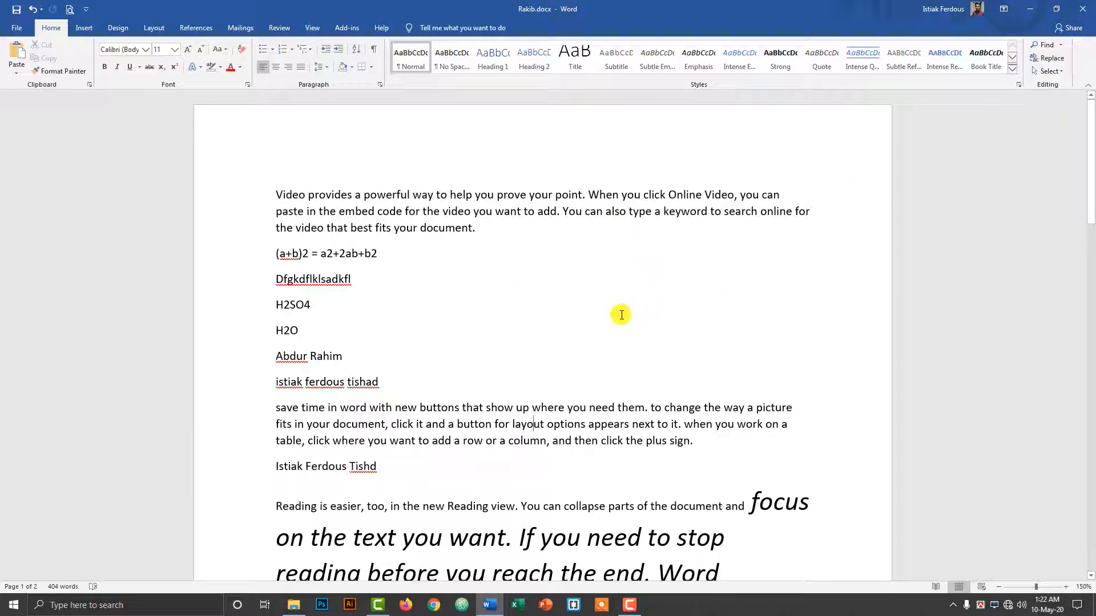
Close Word and refresh the desktop four times.
{"action": "left_click", "coordinate": [1083, 8]}
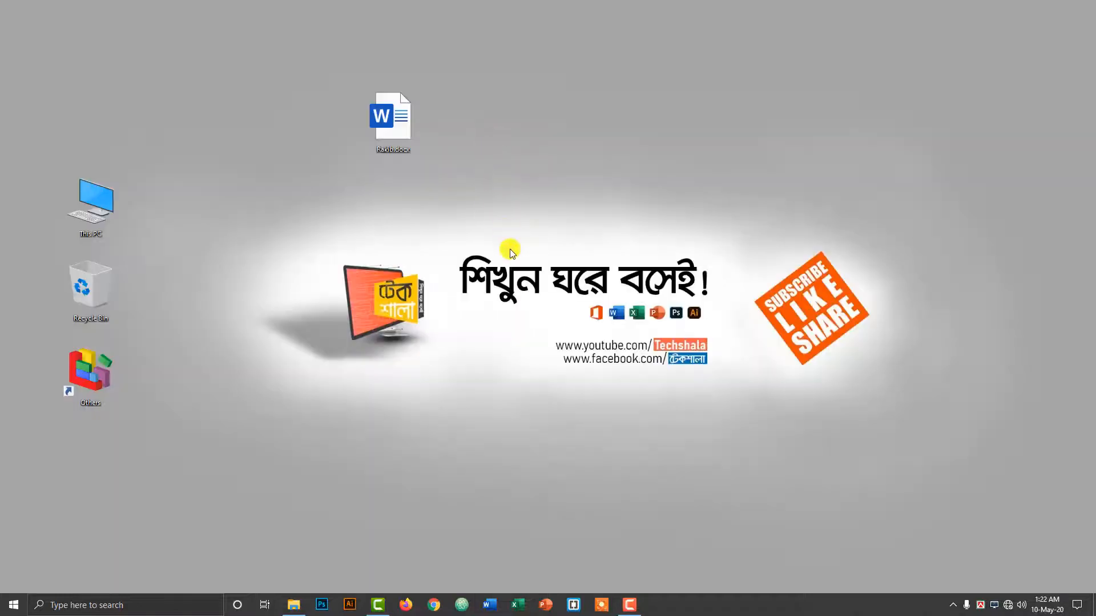
{"action": "right_click", "coordinate": [473, 37]}
{"action": "left_click", "coordinate": [488, 68]}
{"action": "right_click", "coordinate": [451, 35]}
{"action": "left_click", "coordinate": [484, 68]}
{"action": "right_click", "coordinate": [594, 49]}
{"action": "left_click", "coordinate": [612, 80]}
{"action": "right_click", "coordinate": [549, 59]}
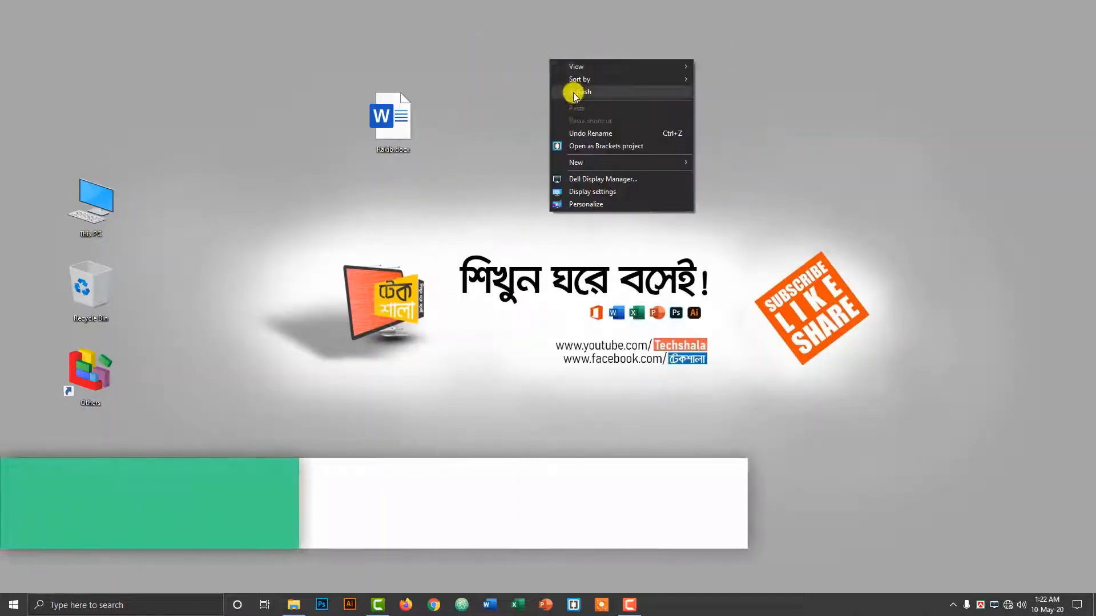
{"action": "left_click", "coordinate": [571, 92]}
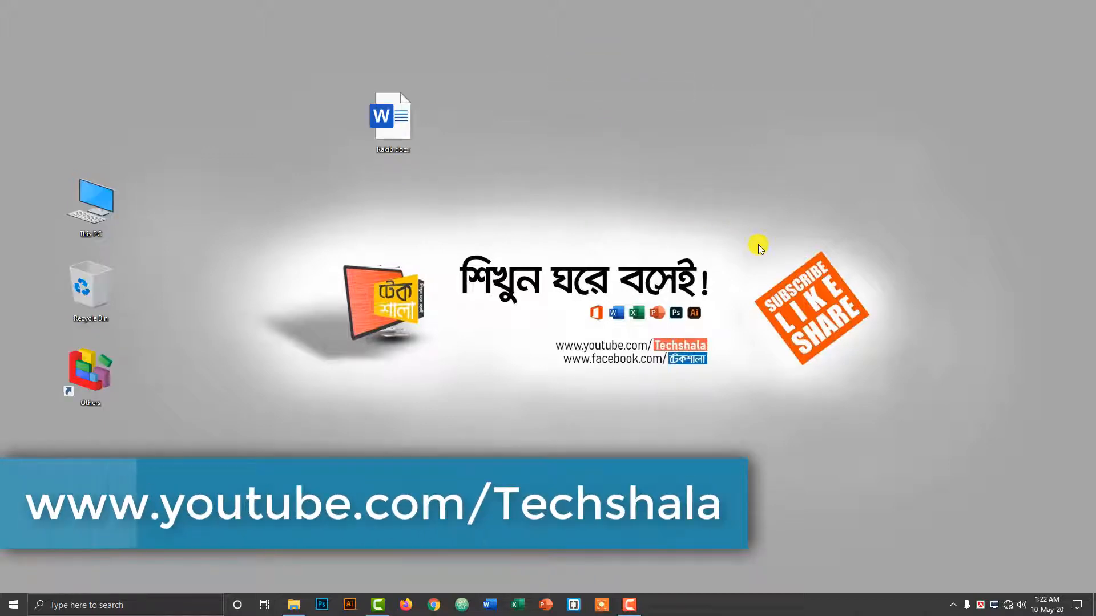